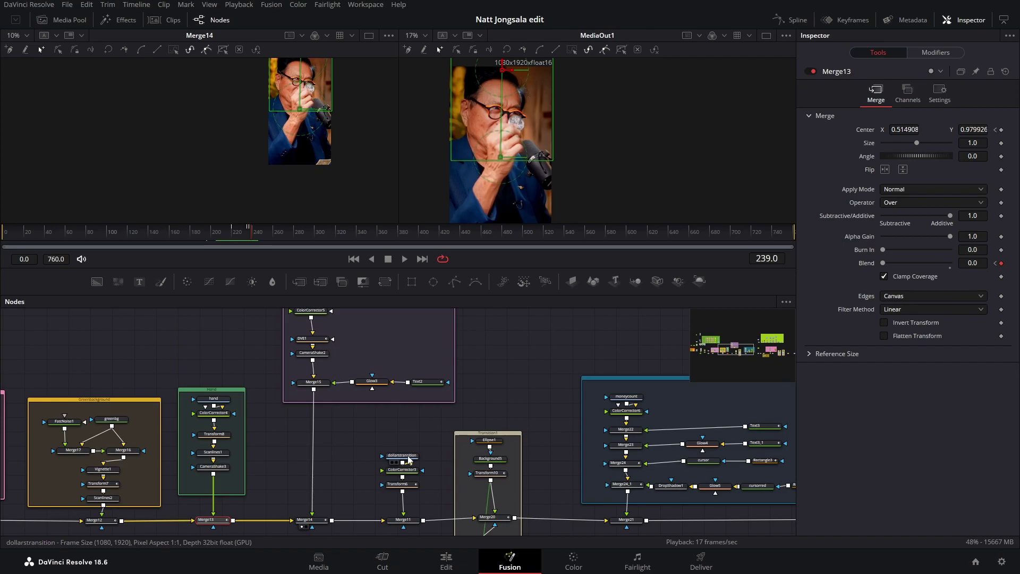
Go to frame 137 and preview the dollarstransition clip on its own, examining the bills up close
drag(212, 234, 147, 239)
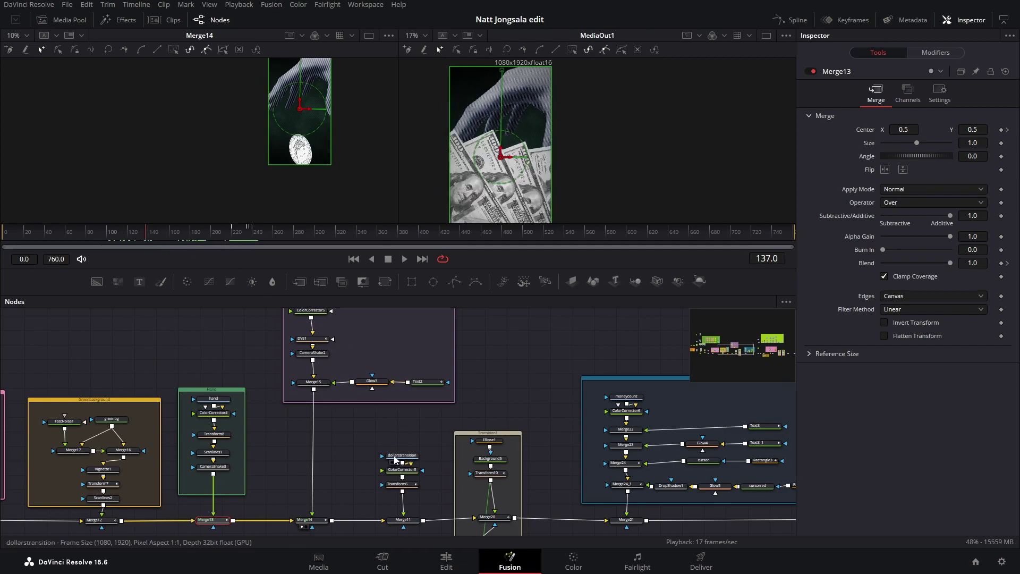
drag(398, 457, 206, 135)
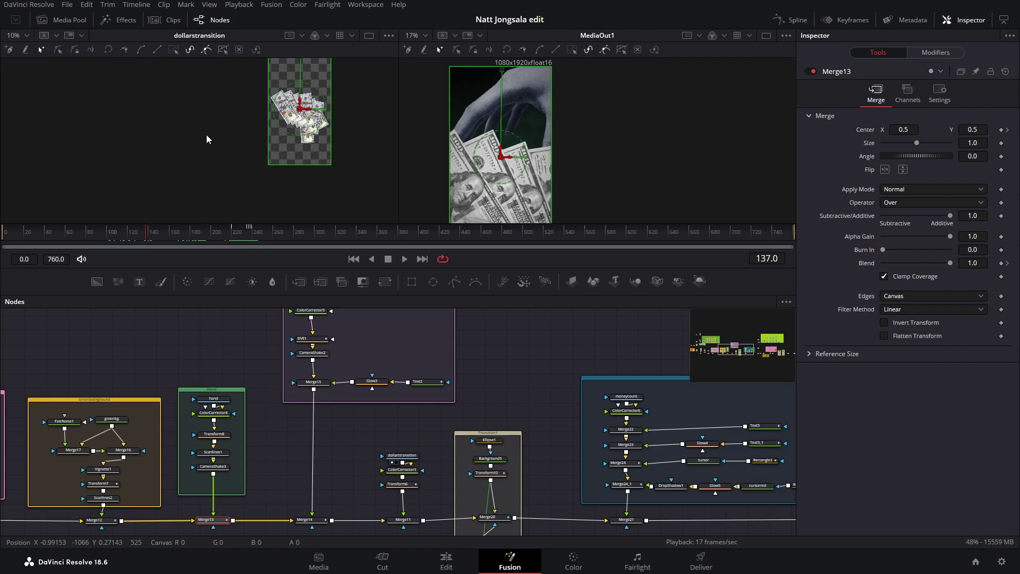
scroll(302, 131, up, 6)
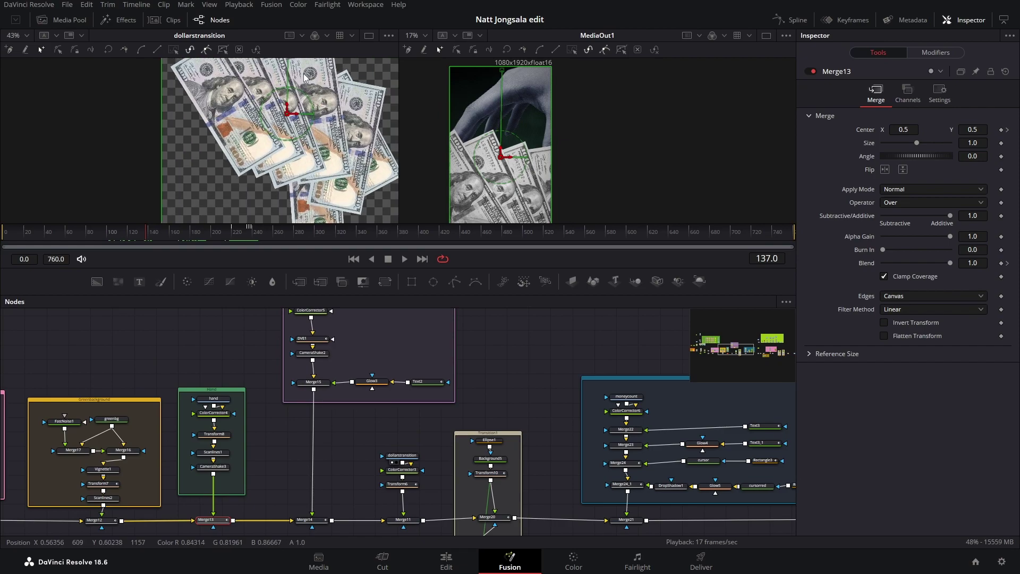
scroll(320, 108, down, 5)
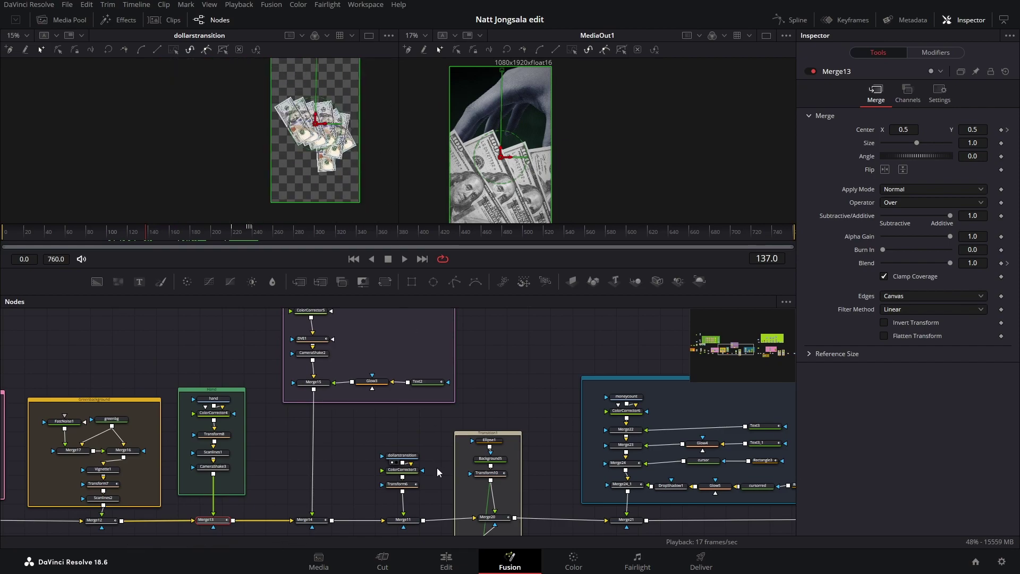
Preview the ColorCorrector3 node of the dollar transition and examine its correction settings and output up close
key(1)
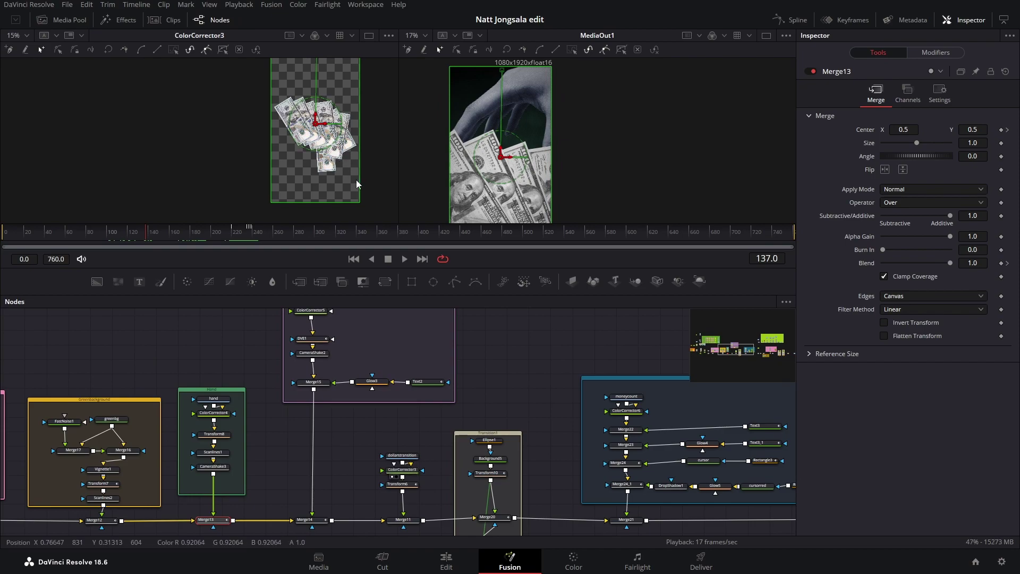
click(402, 470)
scroll(301, 104, up, 3)
scroll(301, 104, up, 3)
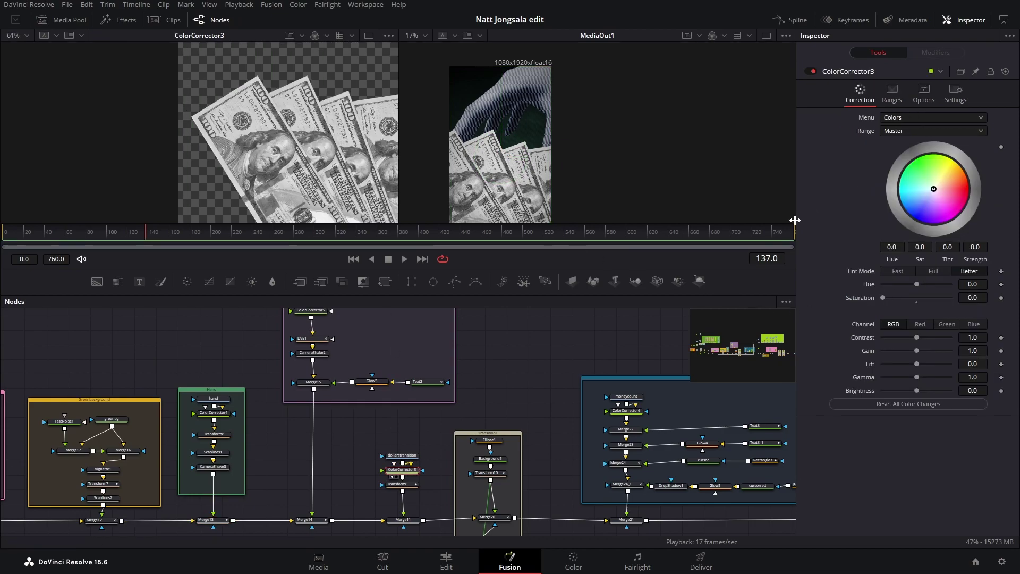
Preview Transform6 and examine its Center keyframes and motion path across the dollar transition, through frames 147 and 157
click(391, 491)
click(402, 485)
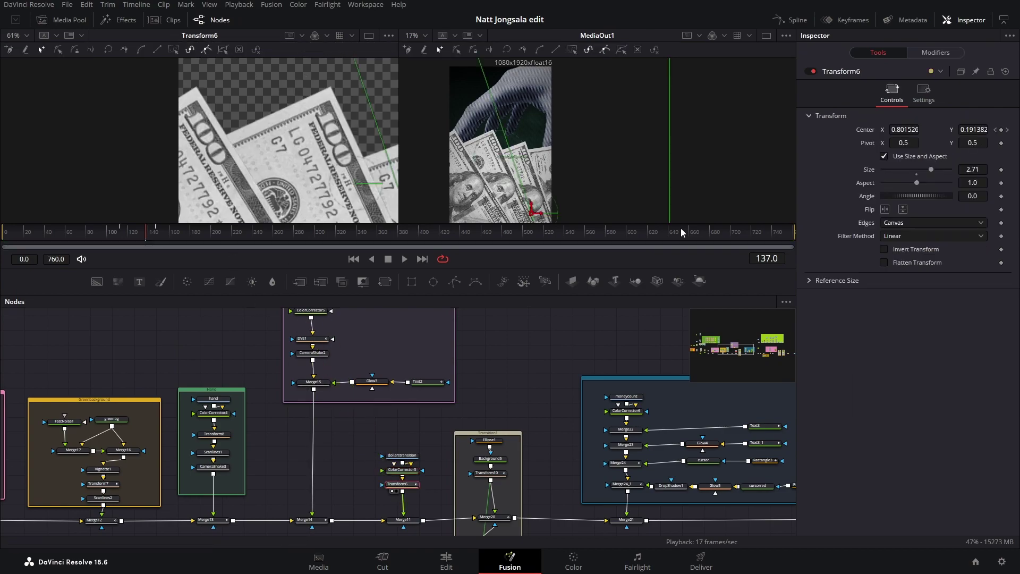
scroll(510, 114, down, 2)
scroll(228, 220, down, 6)
drag(139, 234, 120, 236)
scroll(247, 72, down, 5)
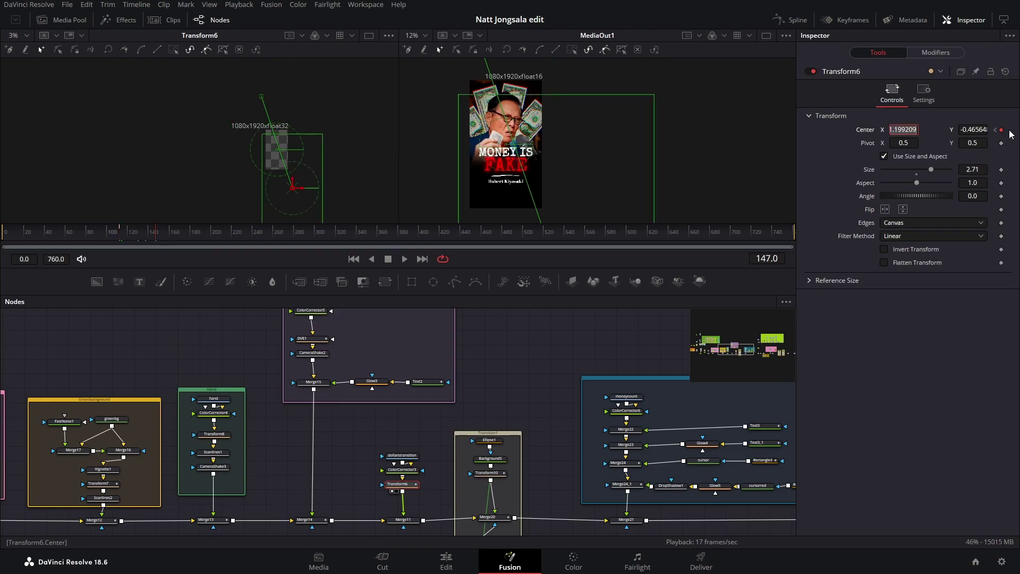
click(823, 199)
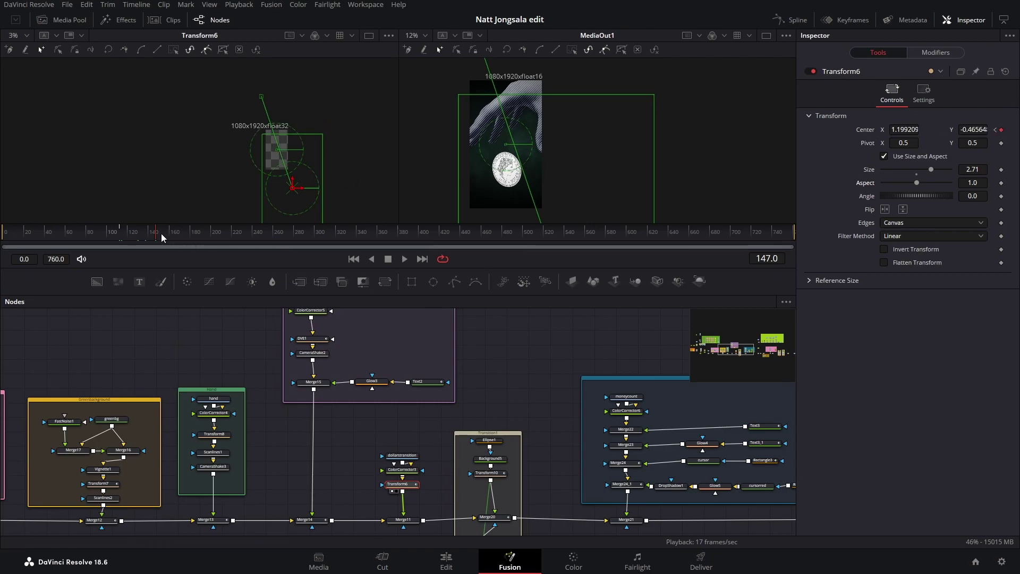
mouse_move(161, 234)
mouse_down()
mouse_move(120, 232)
mouse_move(167, 234)
mouse_up()
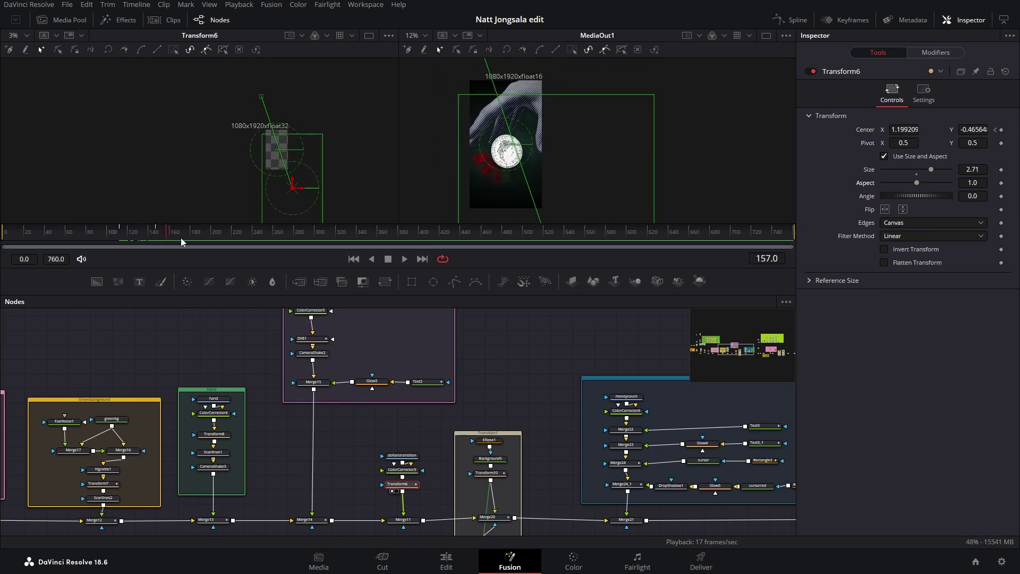
Go to frame 291 and preview the Background5 node of the second transition up close
drag(167, 234, 305, 246)
drag(550, 438, 507, 367)
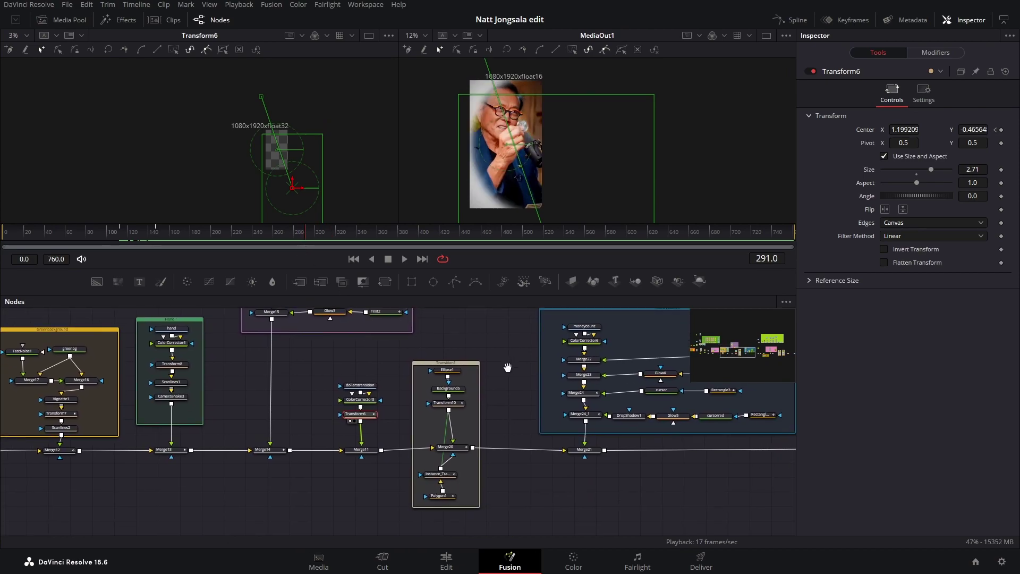
drag(448, 388, 244, 165)
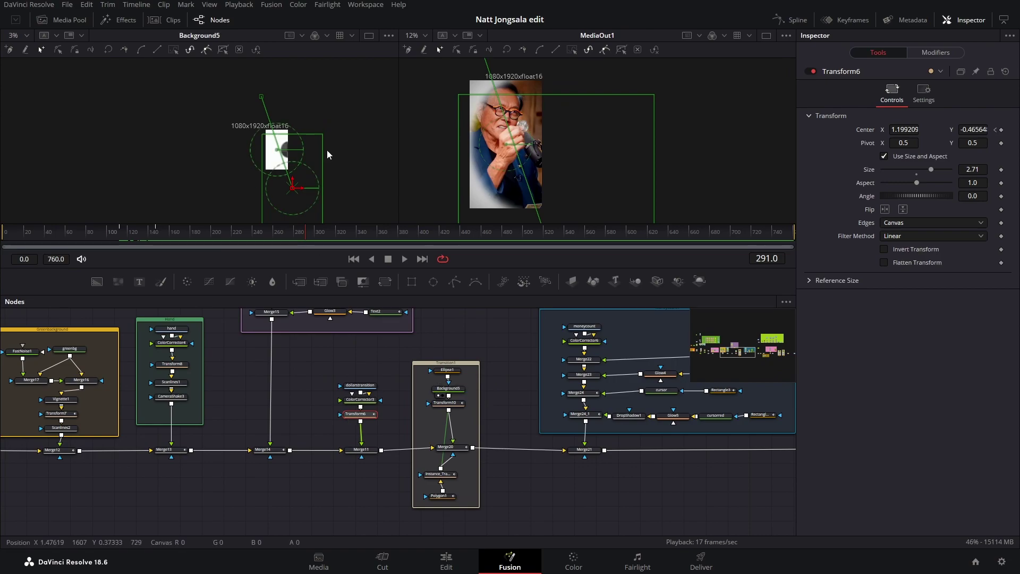
scroll(226, 150, up, 6)
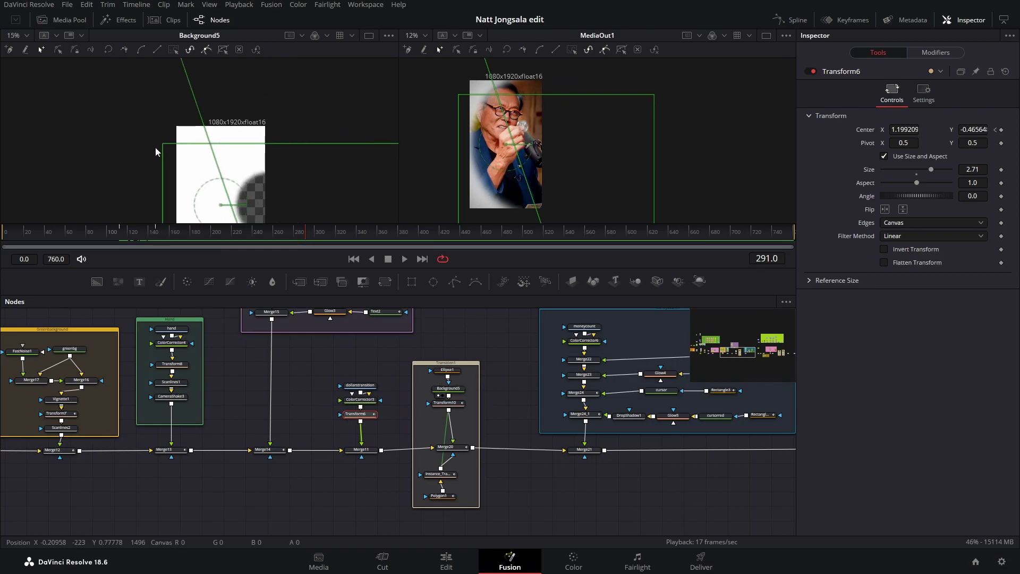
Examine the Ellipse1 mask and its settings, and compare it with the Background5 output
drag(447, 371, 271, 123)
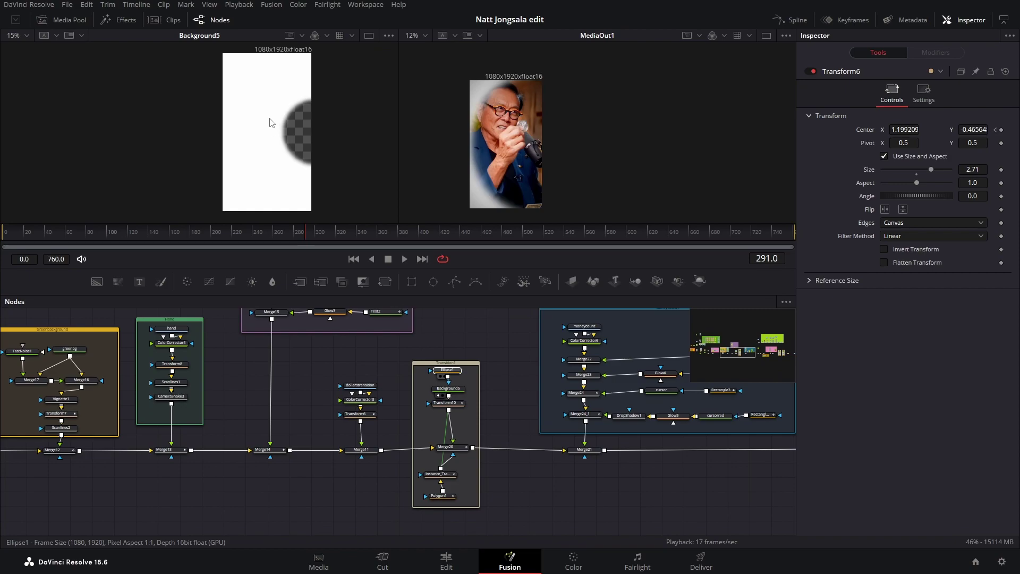
click(447, 370)
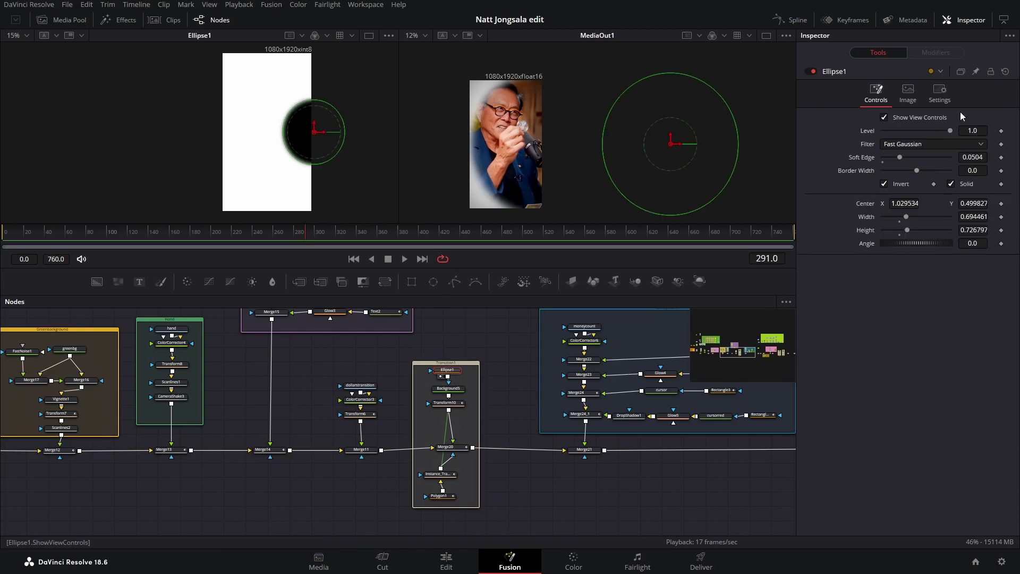
drag(448, 389, 282, 135)
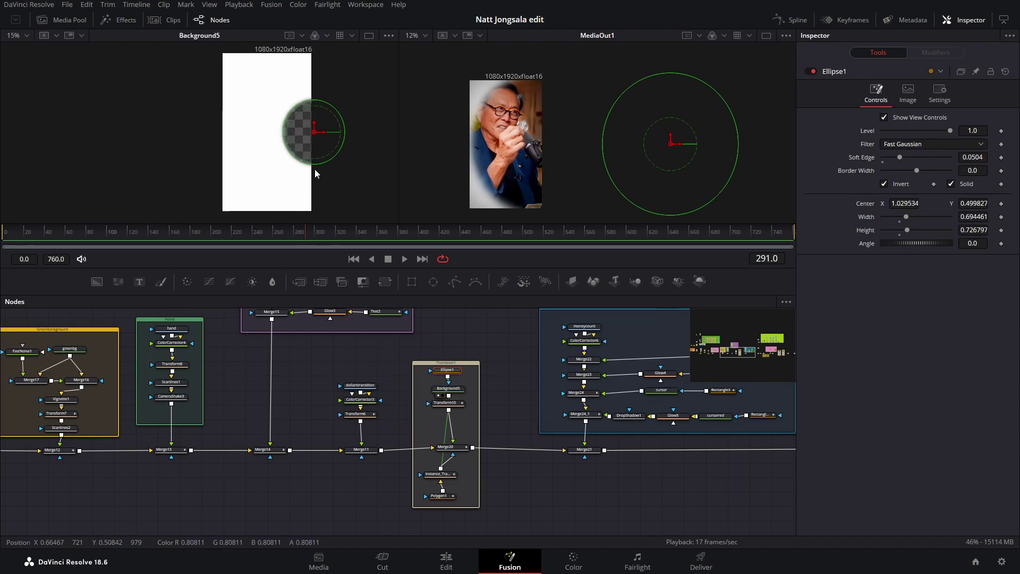
Preview Transform10 and examine its animated Center at the keyframes on frames 288 and 299
drag(451, 411, 263, 187)
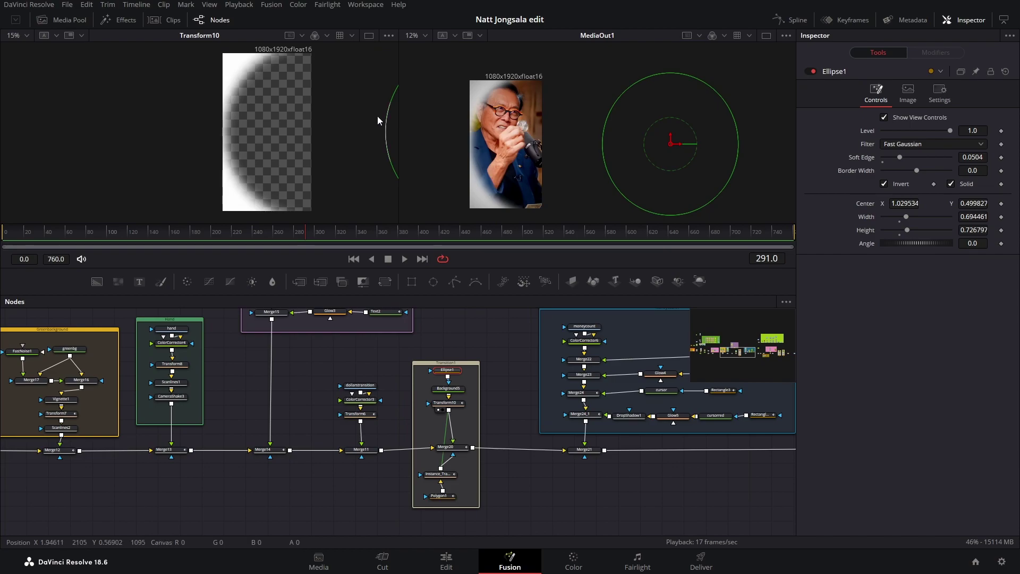
click(461, 403)
drag(305, 234, 302, 234)
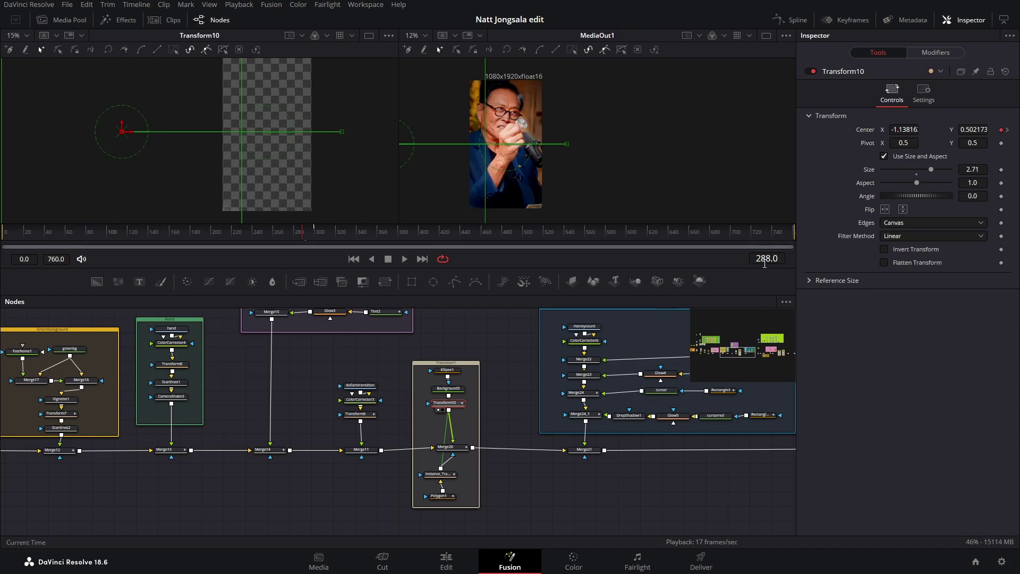
click(1008, 130)
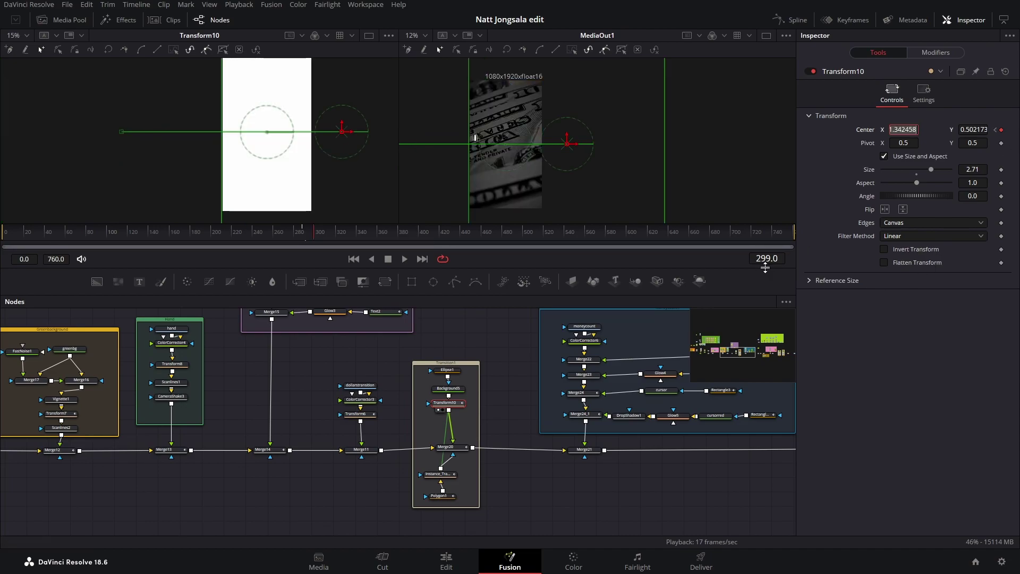
click(821, 160)
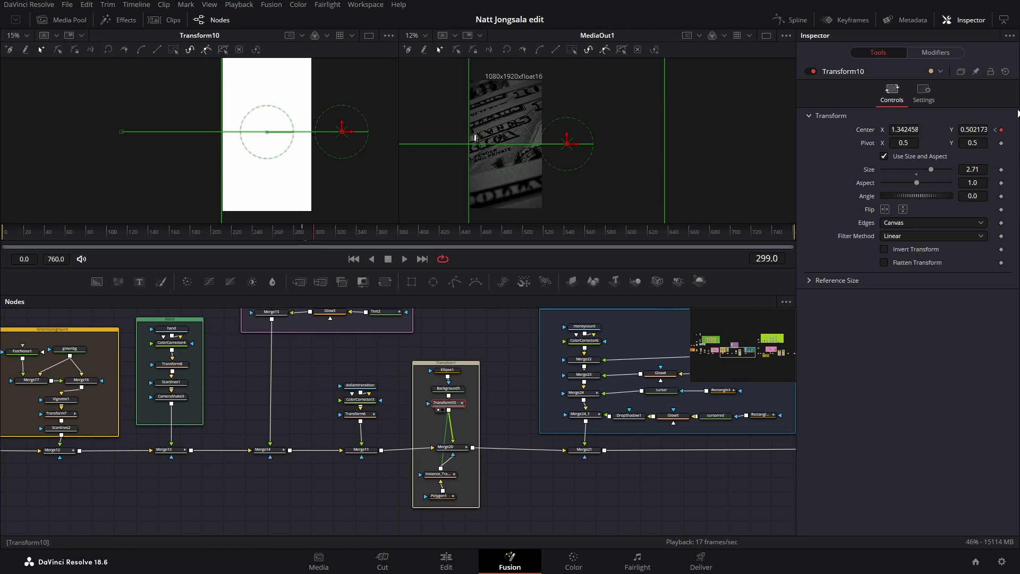
mouse_move(309, 236)
mouse_down()
mouse_move(319, 233)
mouse_move(305, 234)
mouse_up()
Examine how Instance_Transform10, Transform10 and Merge20 are linked by selecting each of them in the transition group
drag(453, 473, 448, 471)
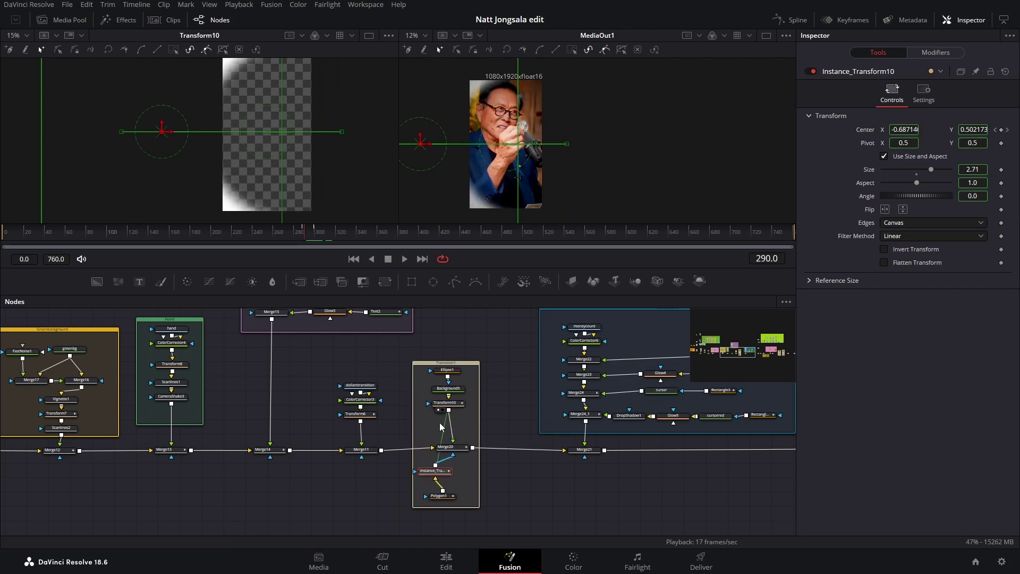
click(446, 405)
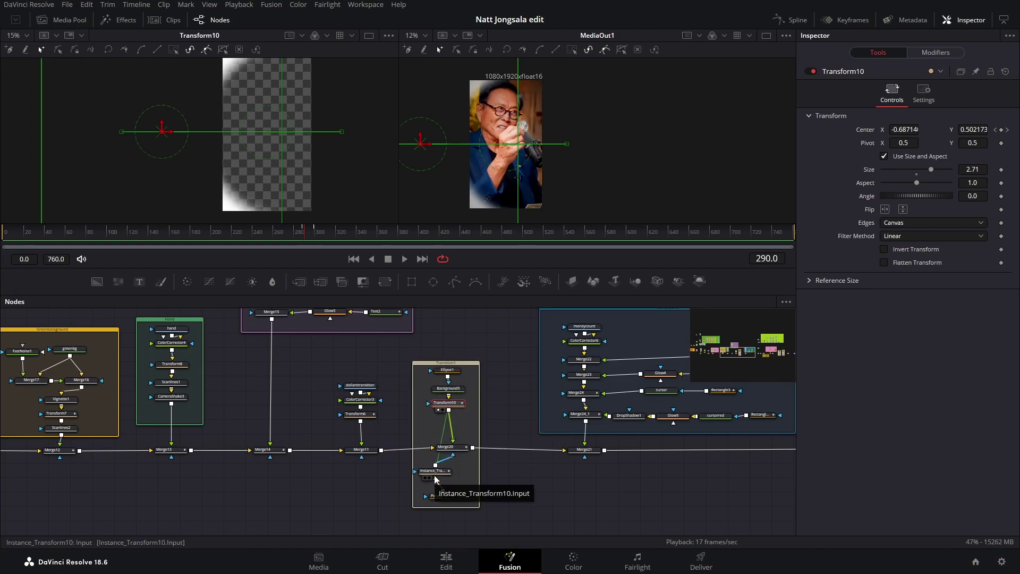
click(453, 452)
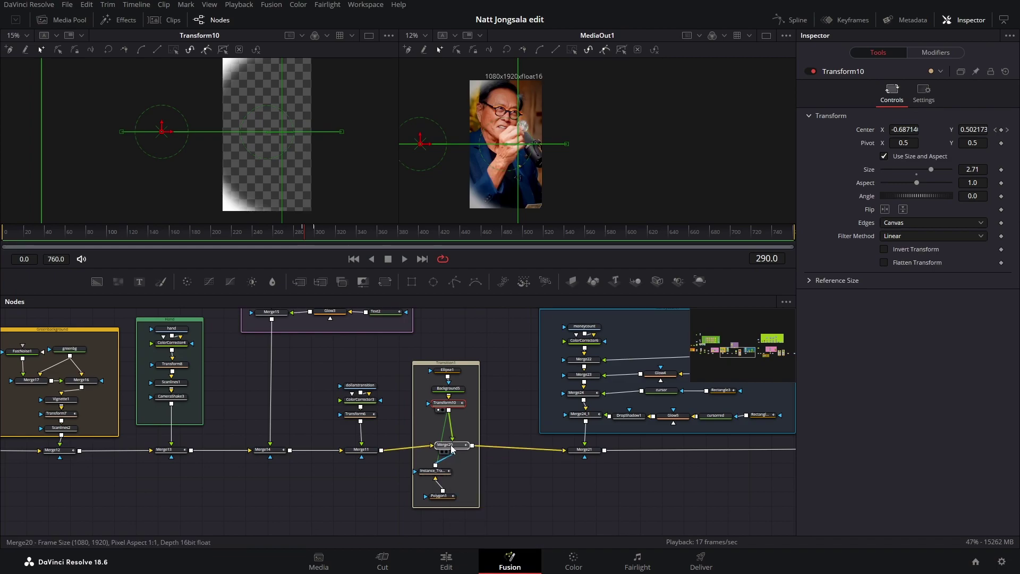
Preview Instance_Transform10 and scrub between frames 285 and 298 to examine how its mask wipes across the frame
drag(433, 471, 228, 136)
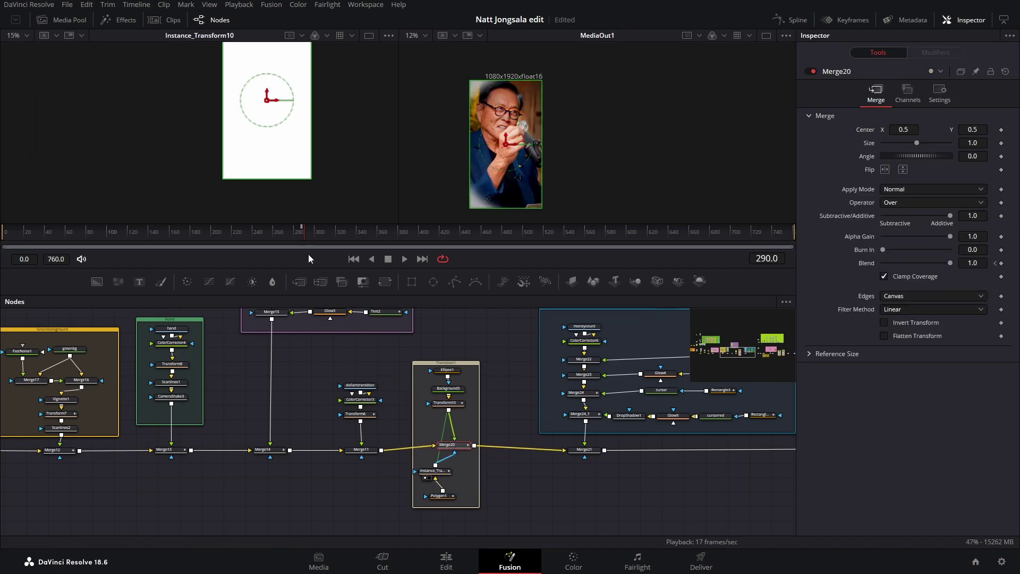
drag(311, 235, 314, 237)
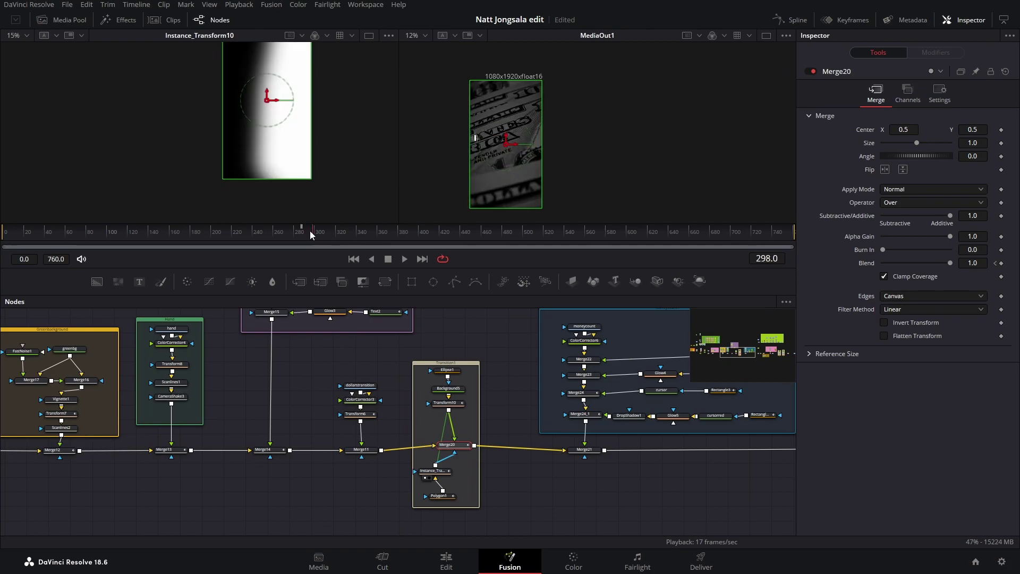
scroll(244, 72, down, 2)
scroll(250, 59, up, 4)
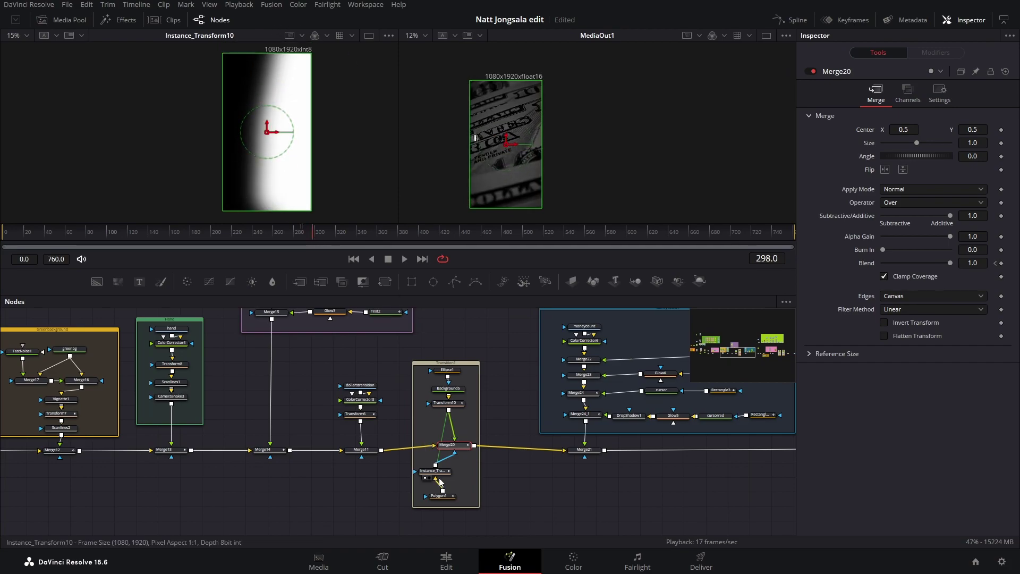
click(301, 234)
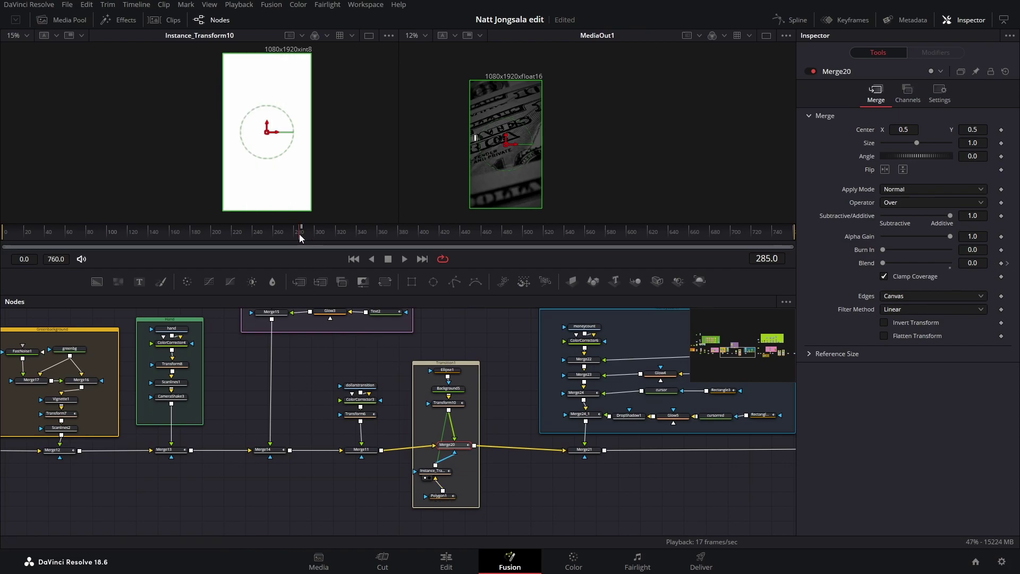
drag(304, 234, 310, 234)
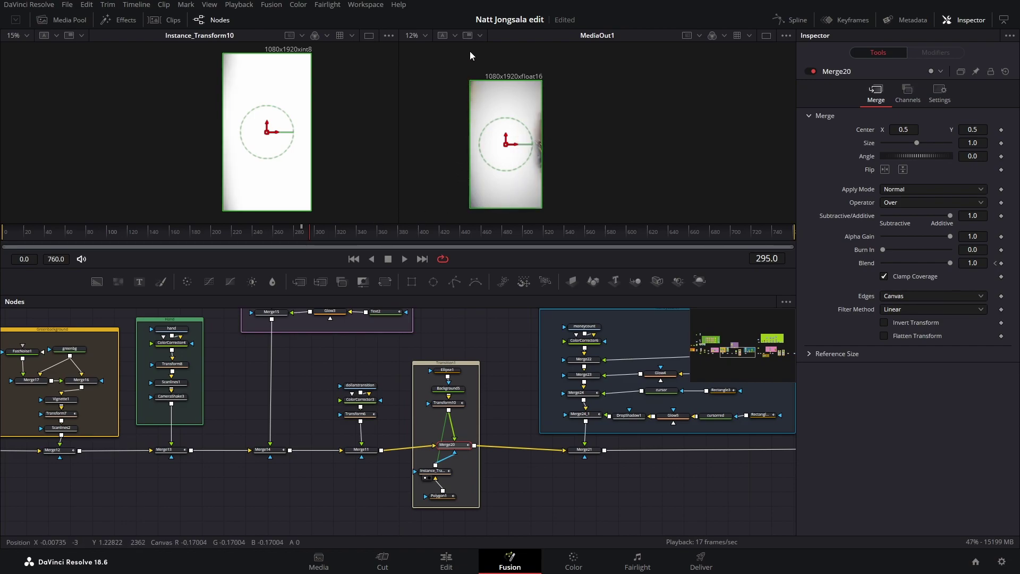
Preview the Polygon1 mask, examine its shape and settings, and scrub through the transition to frame 296
click(436, 502)
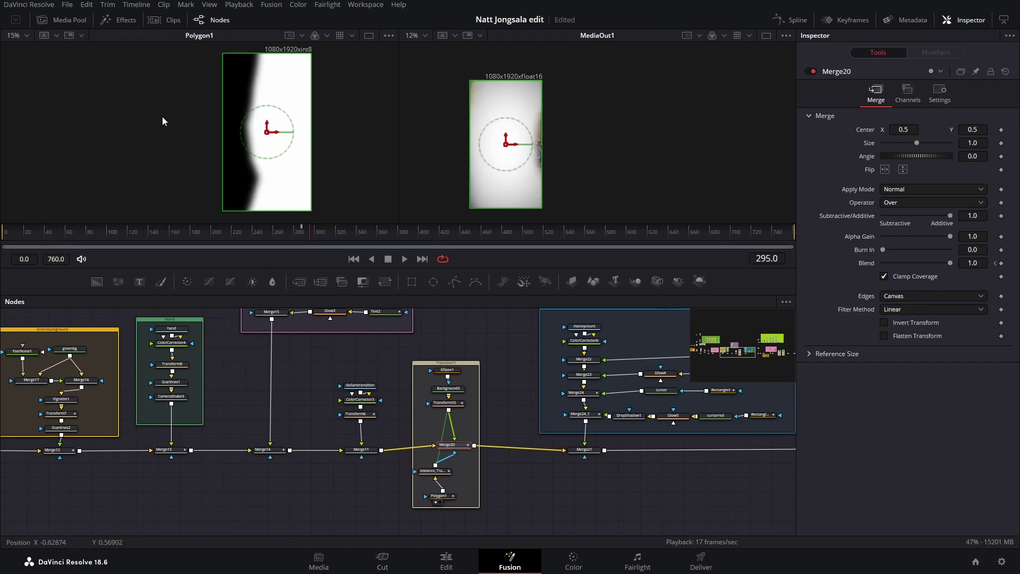
click(438, 496)
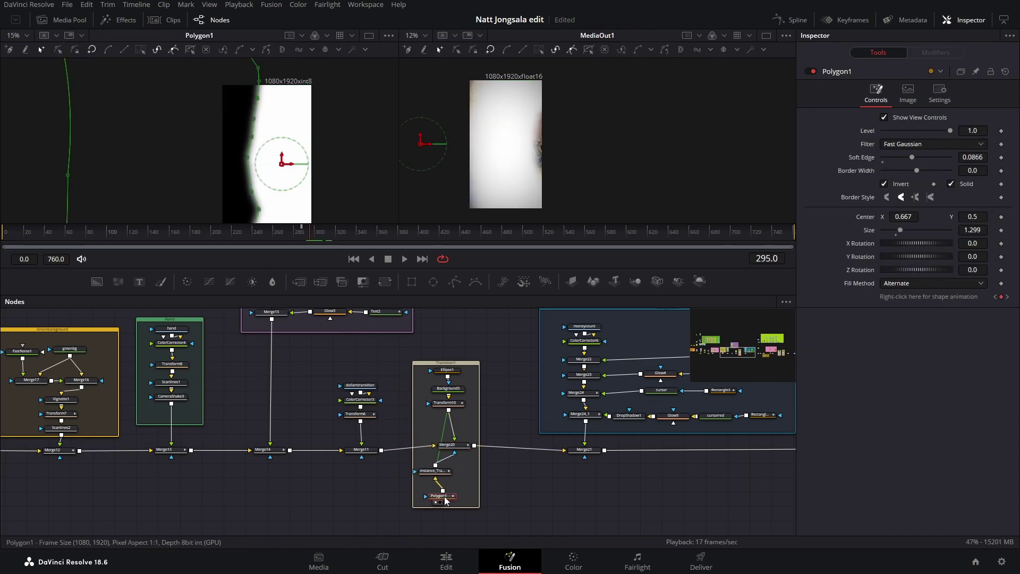
scroll(192, 128, down, 5)
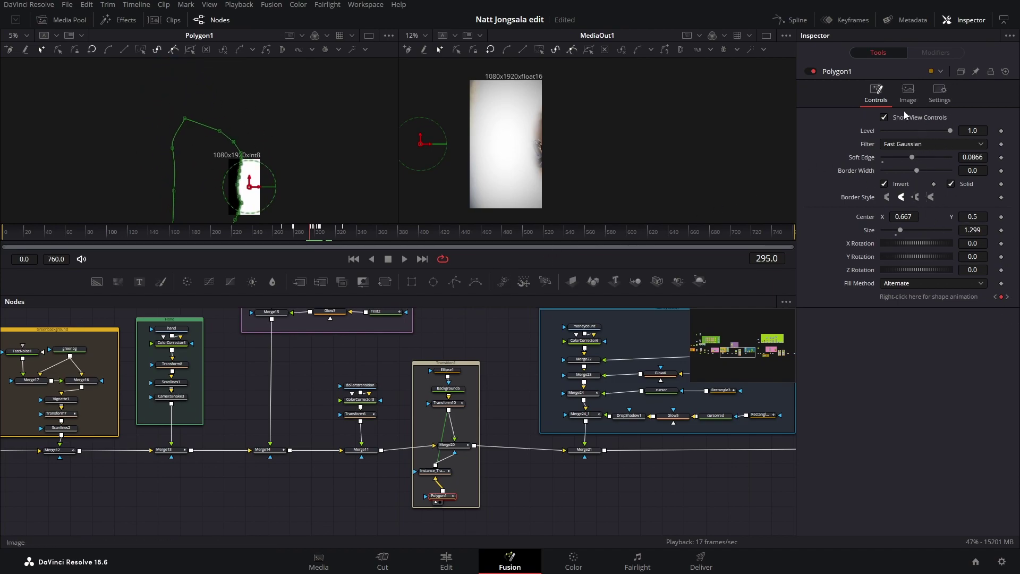
drag(442, 414, 333, 437)
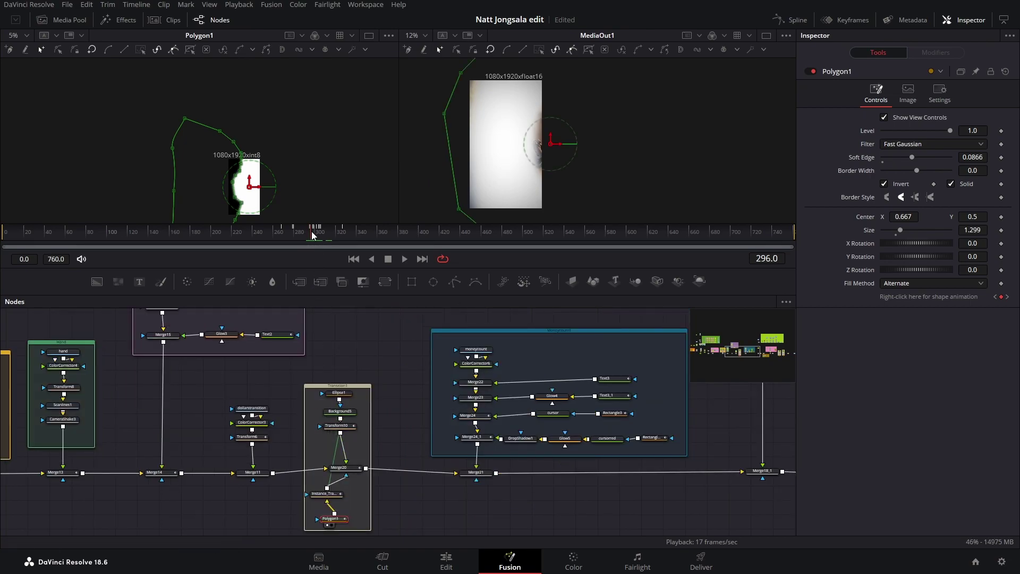
drag(306, 236, 313, 236)
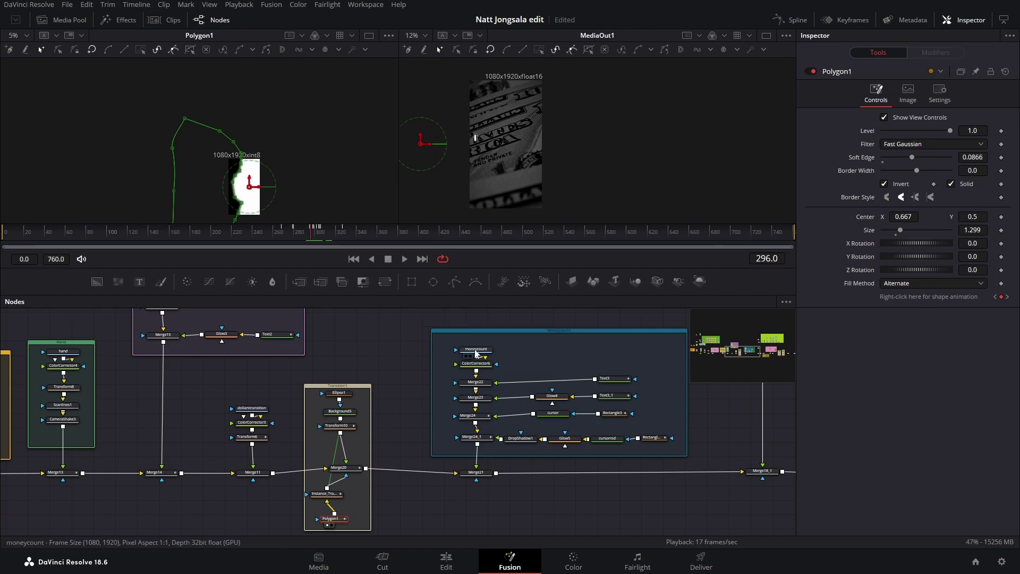
Preview the moneycount clip enlarged in the first viewer and examine its clip and trim settings
drag(476, 353, 305, 164)
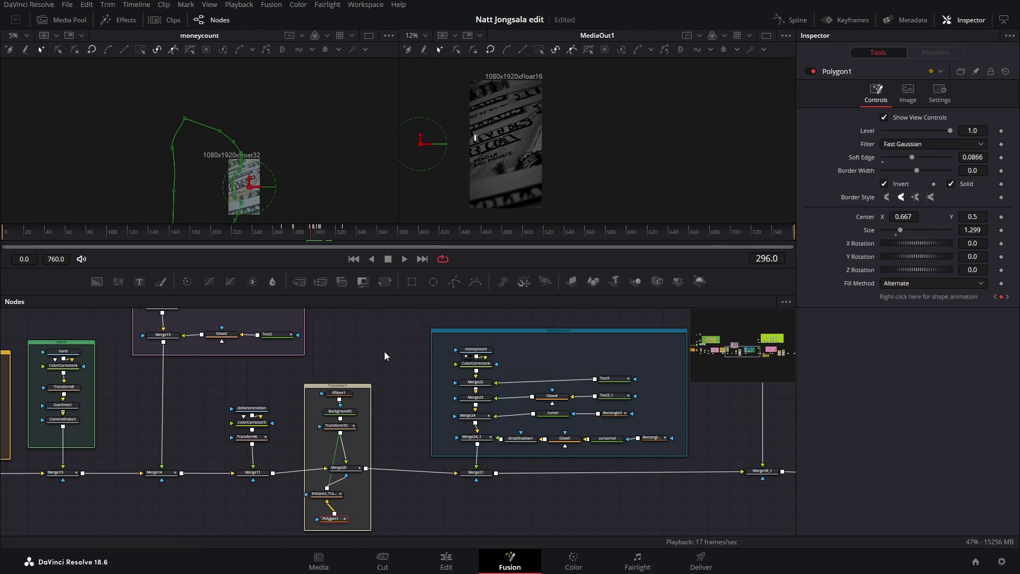
scroll(210, 176, up, 4)
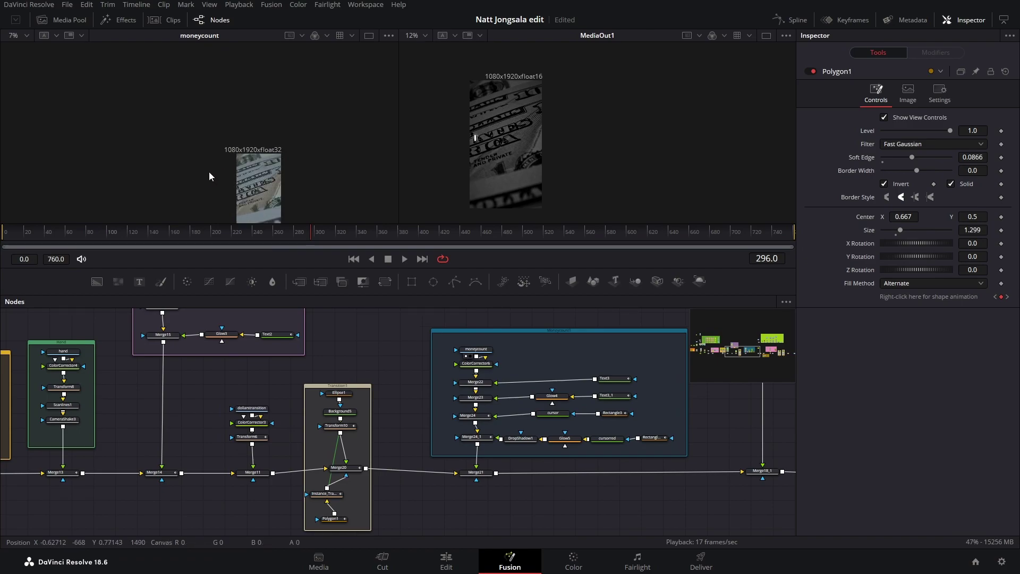
drag(282, 146, 257, 87)
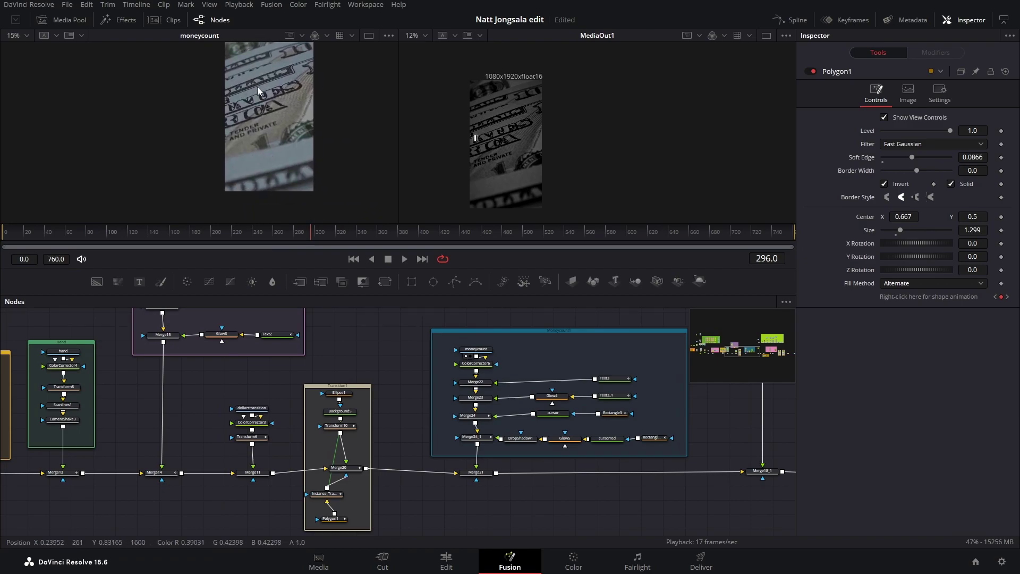
click(475, 352)
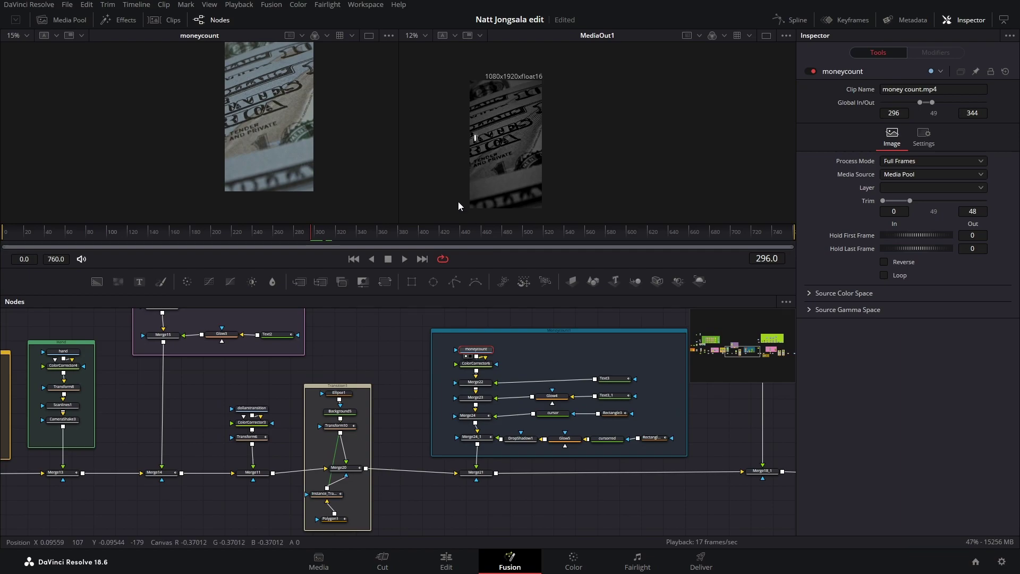
Preview ColorCorrector6 and examine its color corrections for each tonal range, starting with Shadows and returning to Master
click(466, 370)
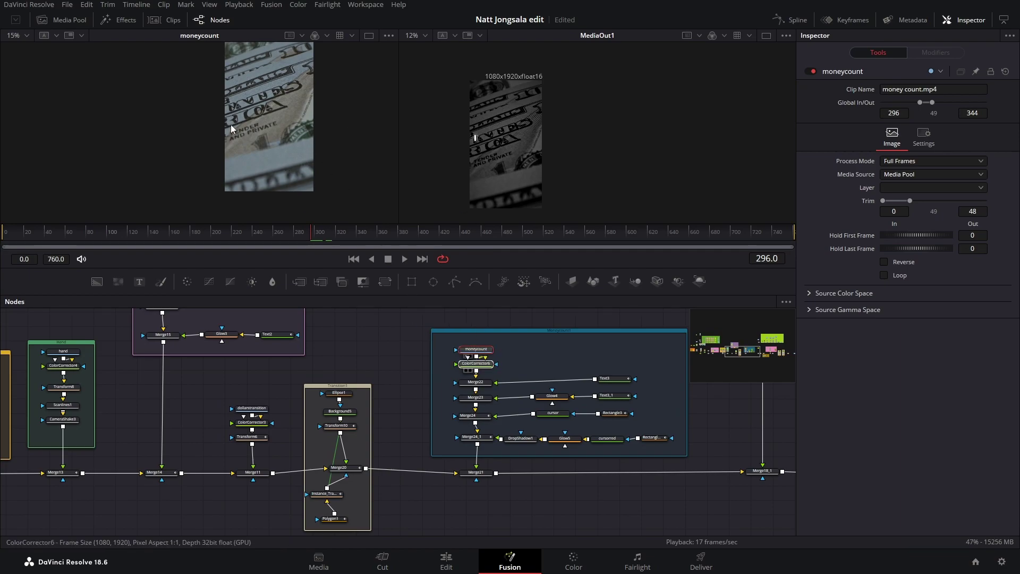
click(481, 364)
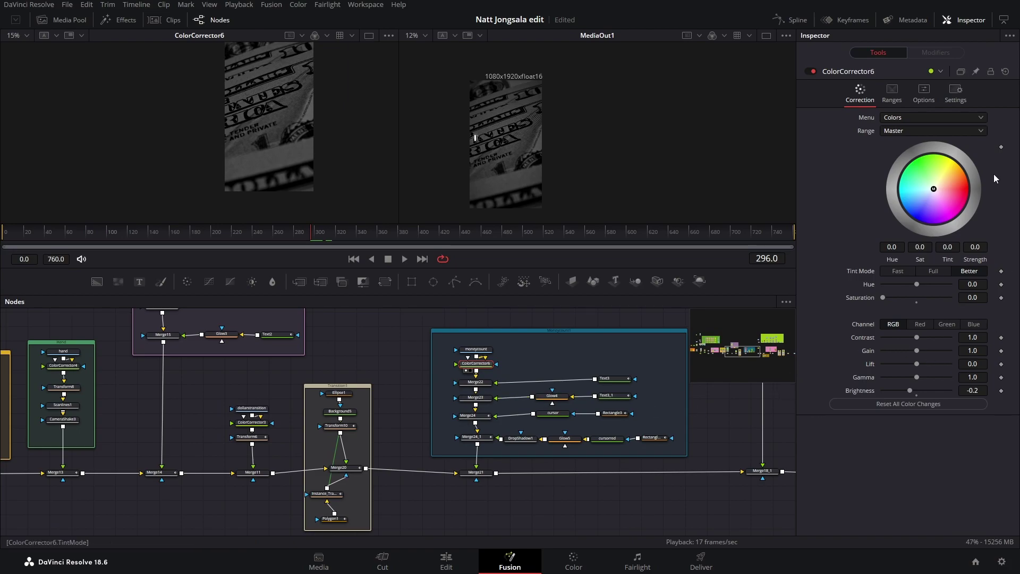
click(930, 130)
click(920, 155)
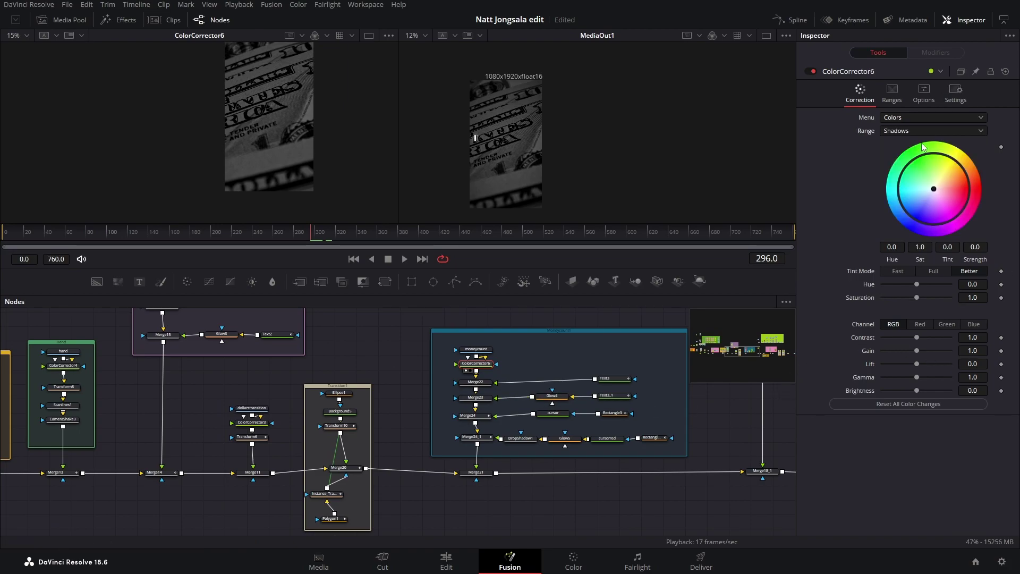
click(915, 132)
click(908, 168)
click(907, 131)
click(904, 182)
click(917, 131)
click(908, 144)
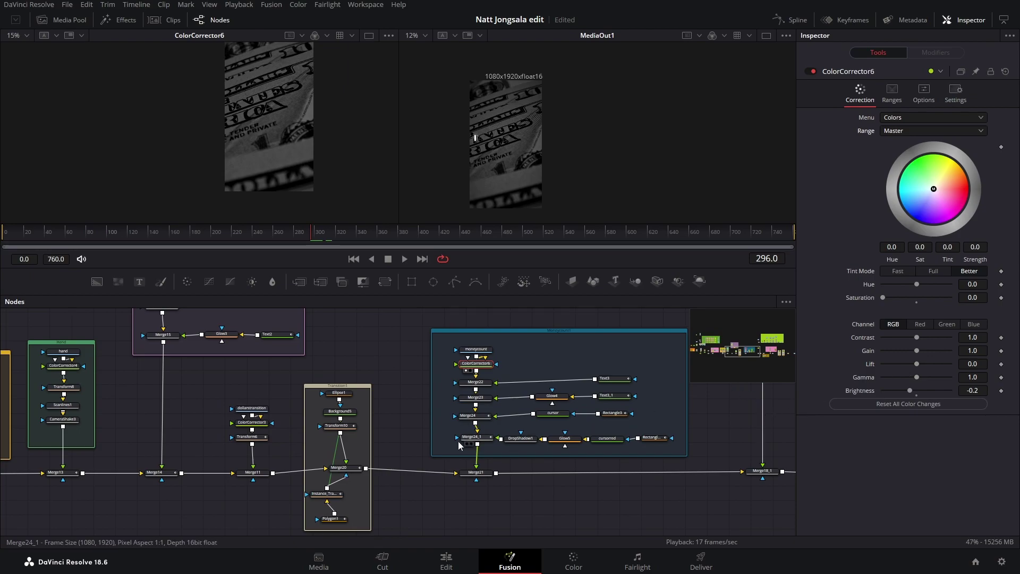
Preview Text3 and scrub from frame 296 to 338 and back to 301 to examine how the text appears
click(618, 380)
key(1)
drag(314, 233, 355, 236)
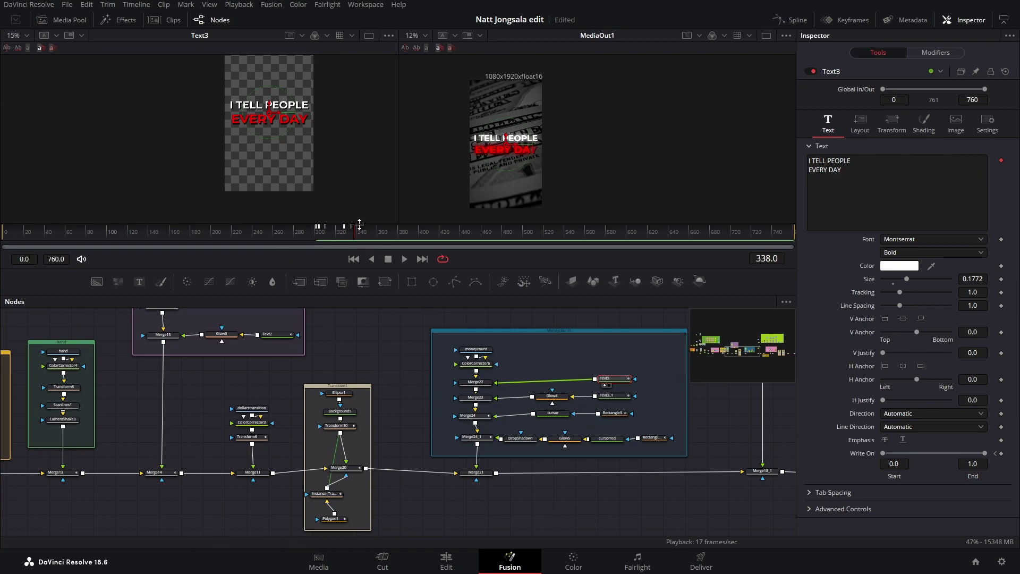
drag(354, 238, 316, 237)
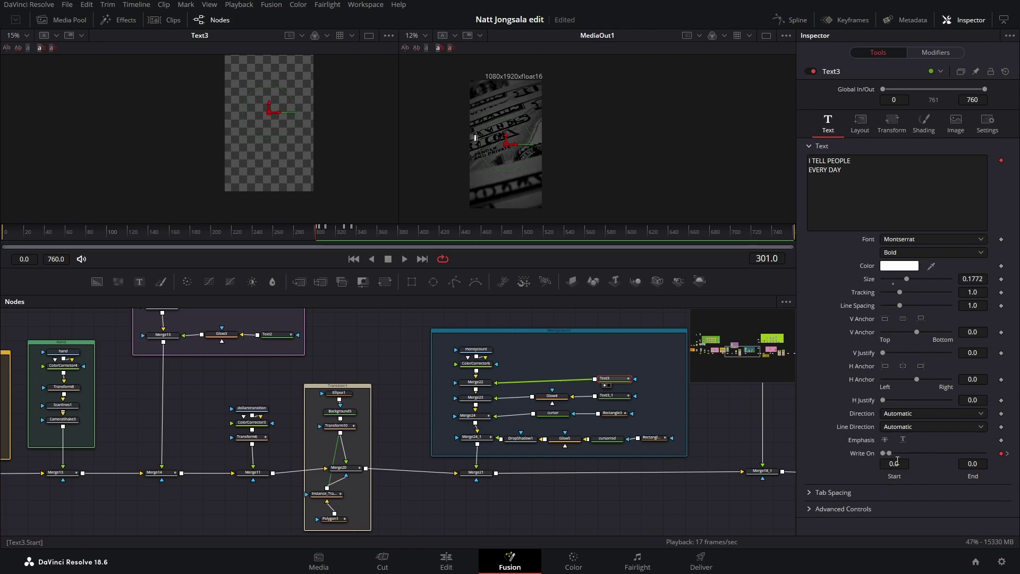
Go through Text3's Write On keyframes from frame 302 to 336 and examine the End value at each
click(1007, 454)
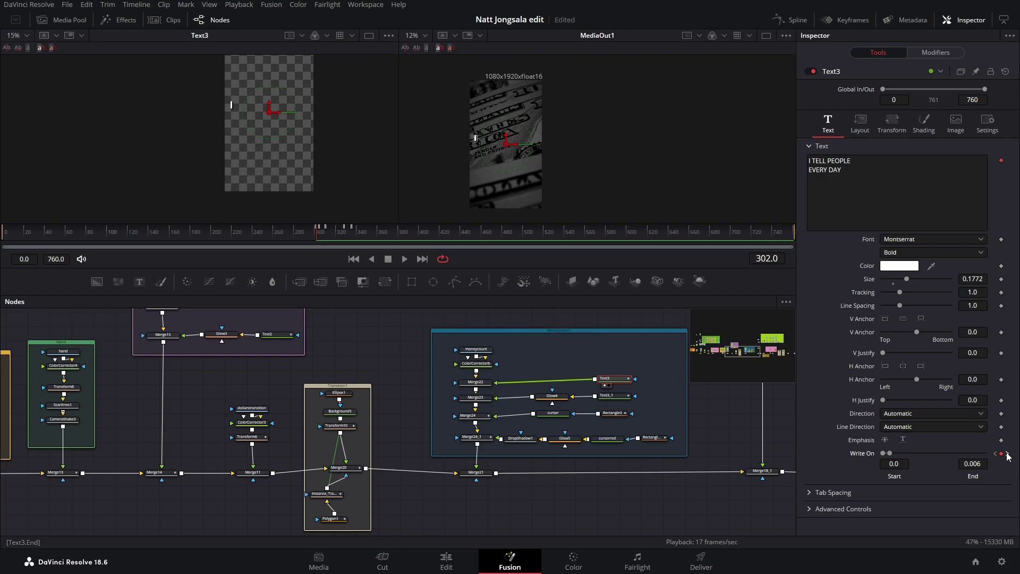
key(ctrl+s)
click(1008, 454)
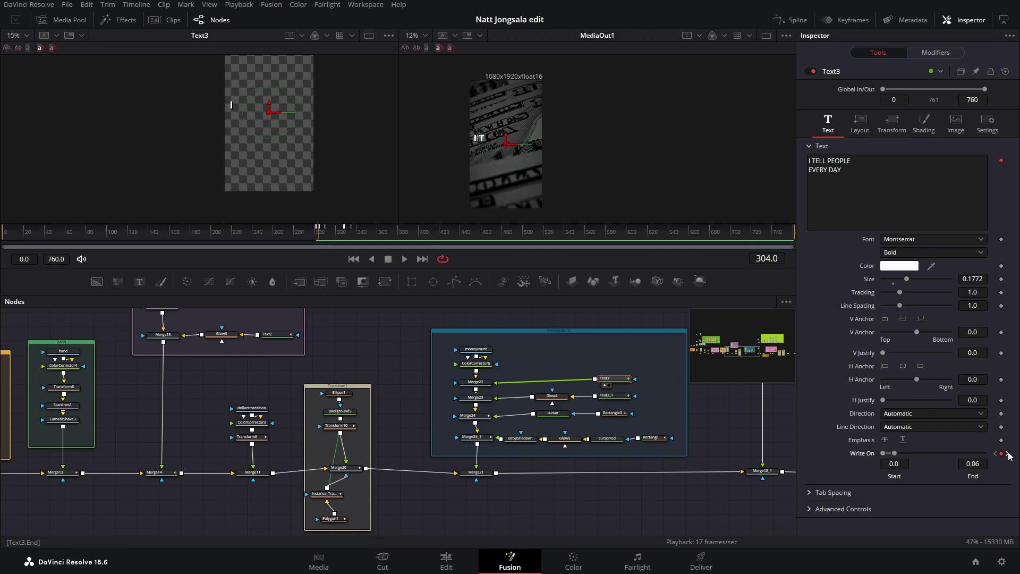
click(1008, 454)
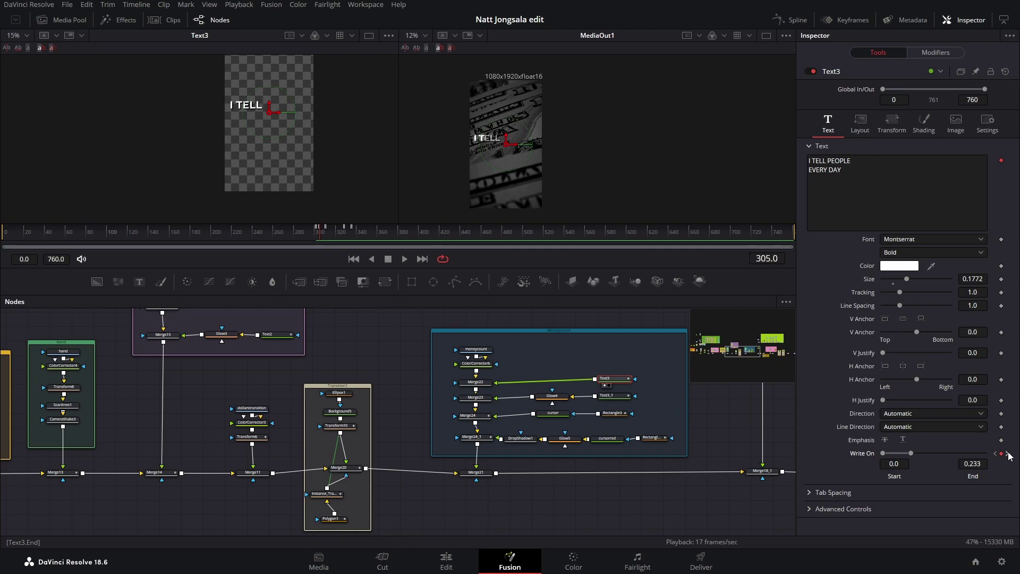
click(1009, 454)
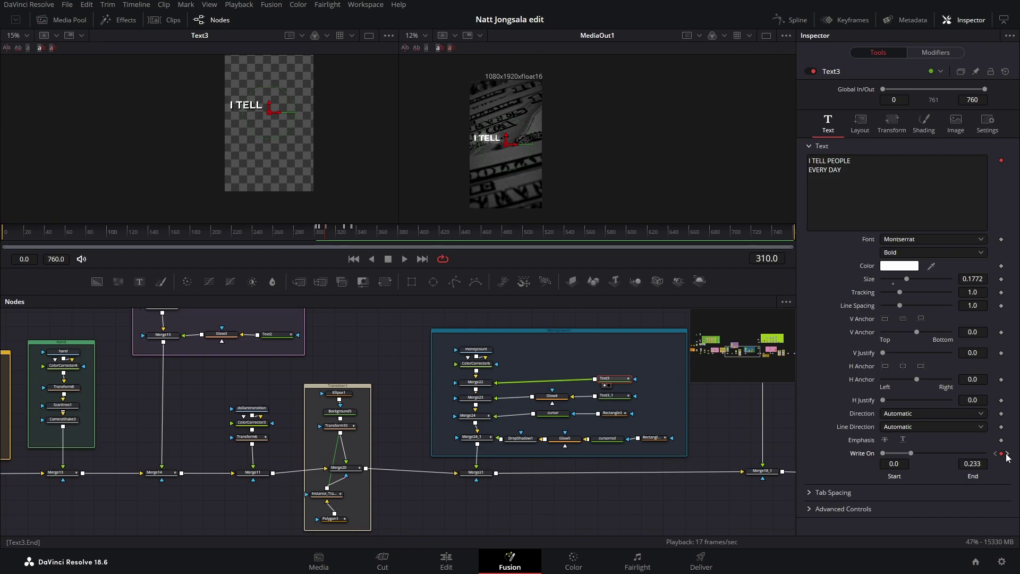
click(1008, 454)
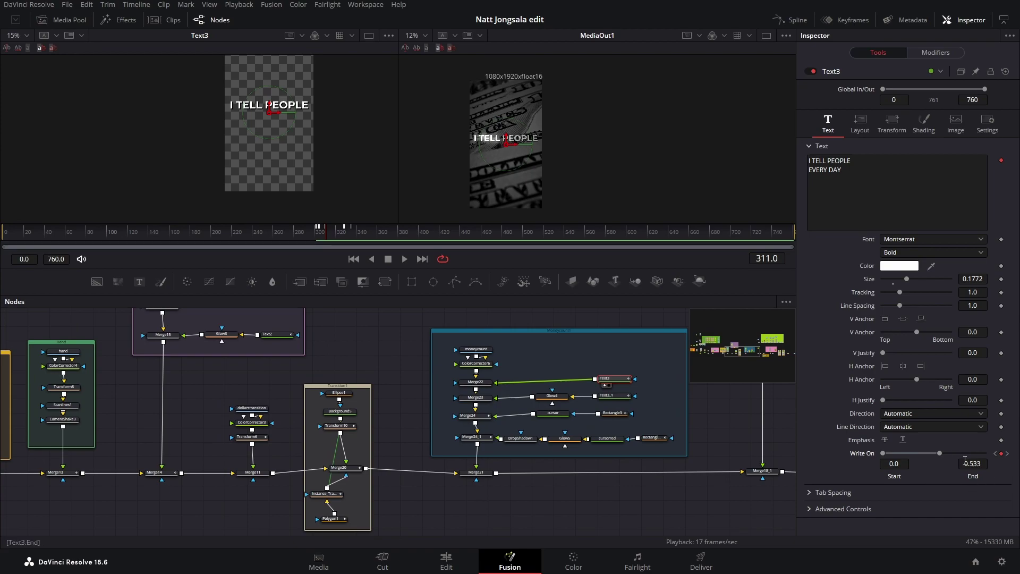
click(1009, 454)
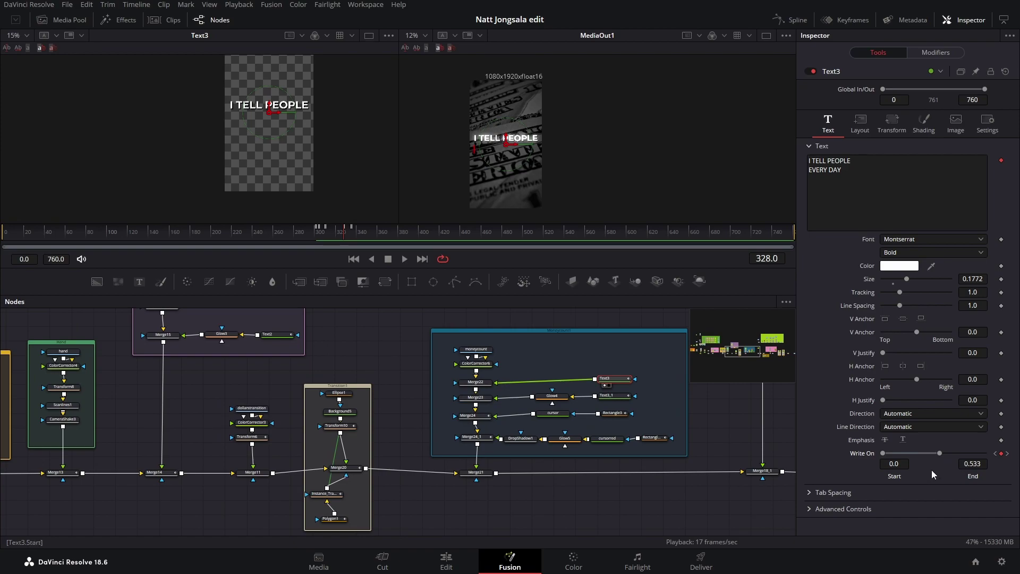
click(1008, 455)
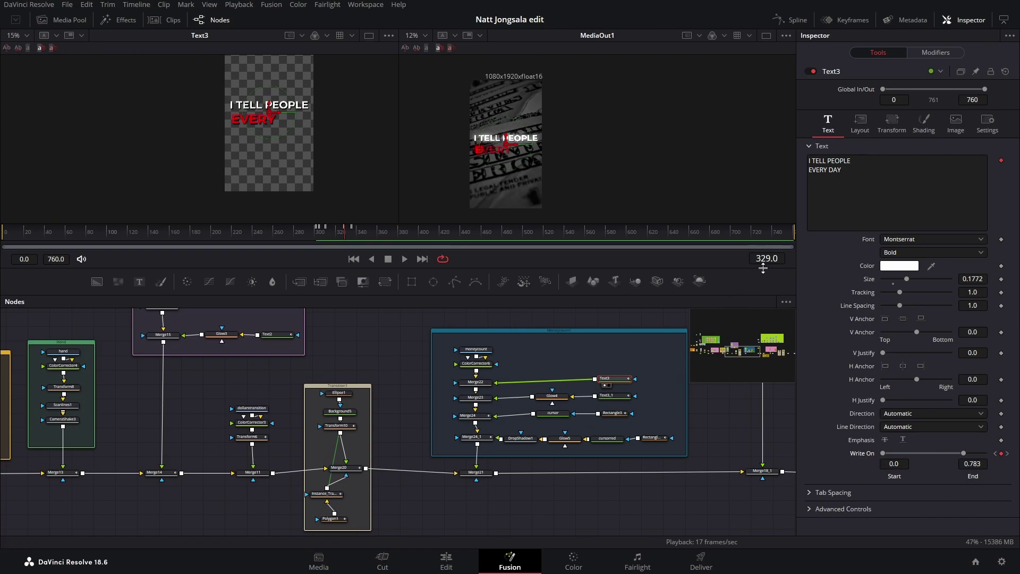
click(1009, 454)
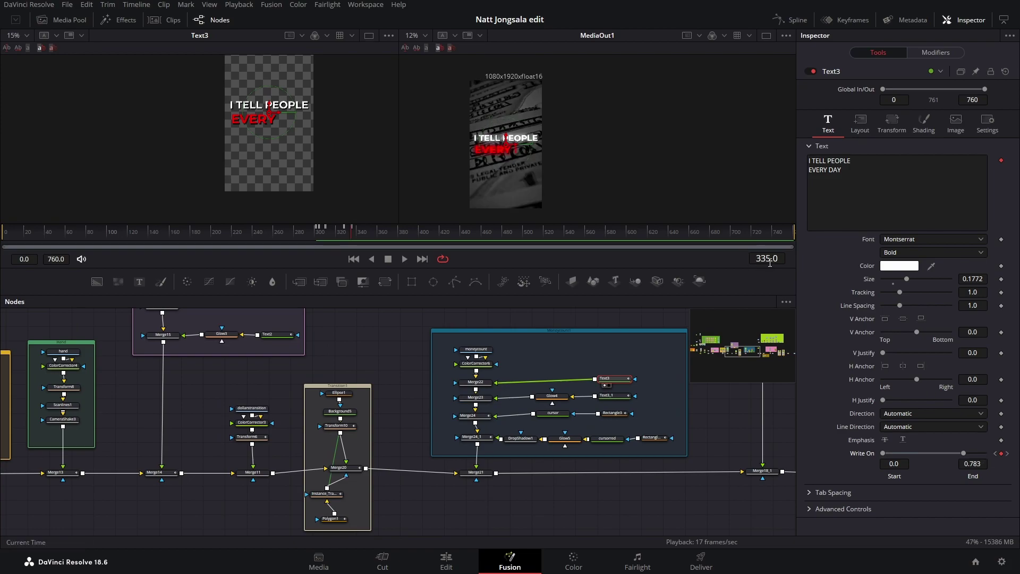
click(1008, 454)
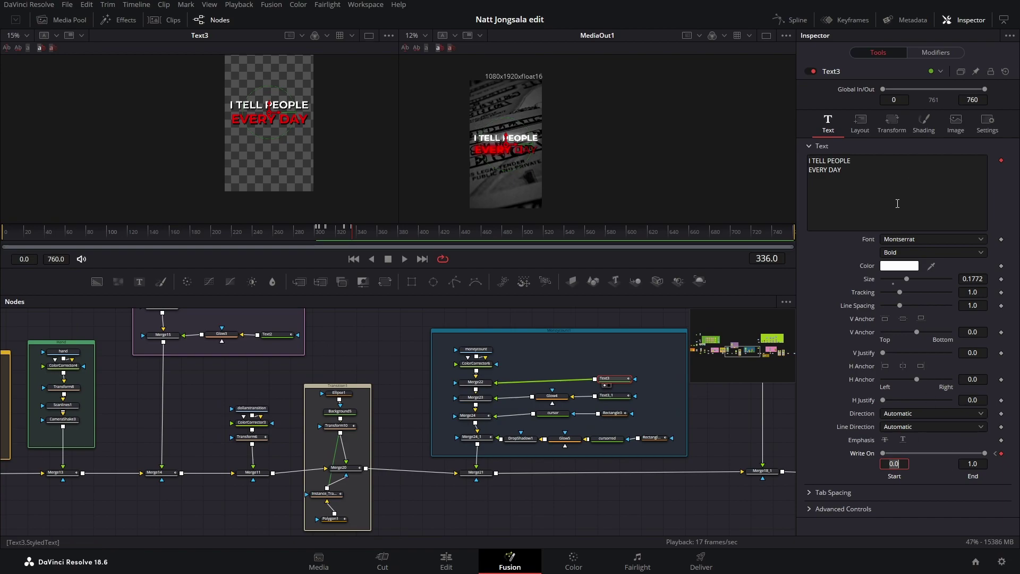
Examine Text3's character-level styling by selecting the letters of the "I TELL PEOPLE" and "EVERY DAY" lines in the preview
click(925, 55)
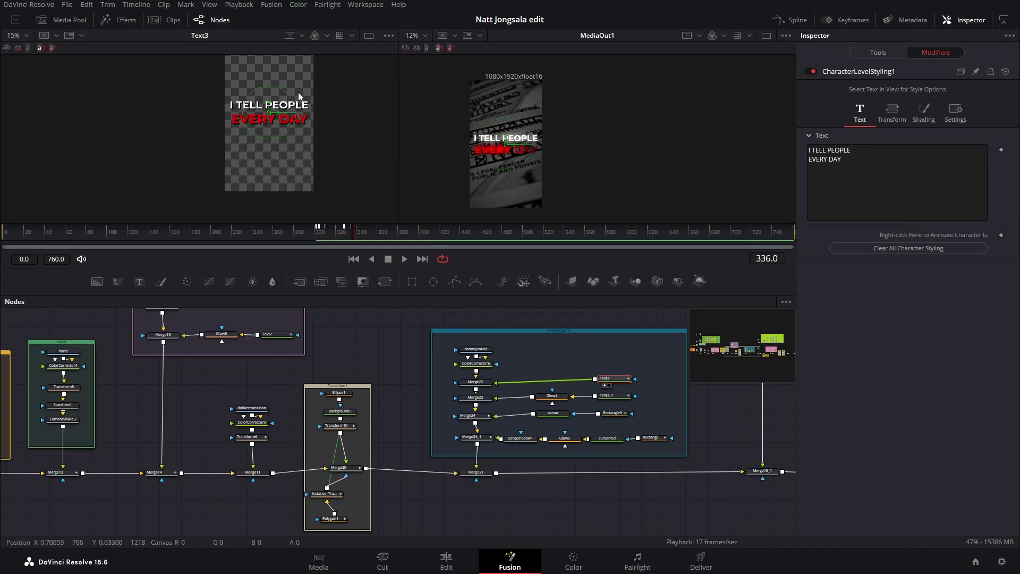
drag(328, 104, 229, 104)
click(333, 142)
drag(332, 142, 230, 120)
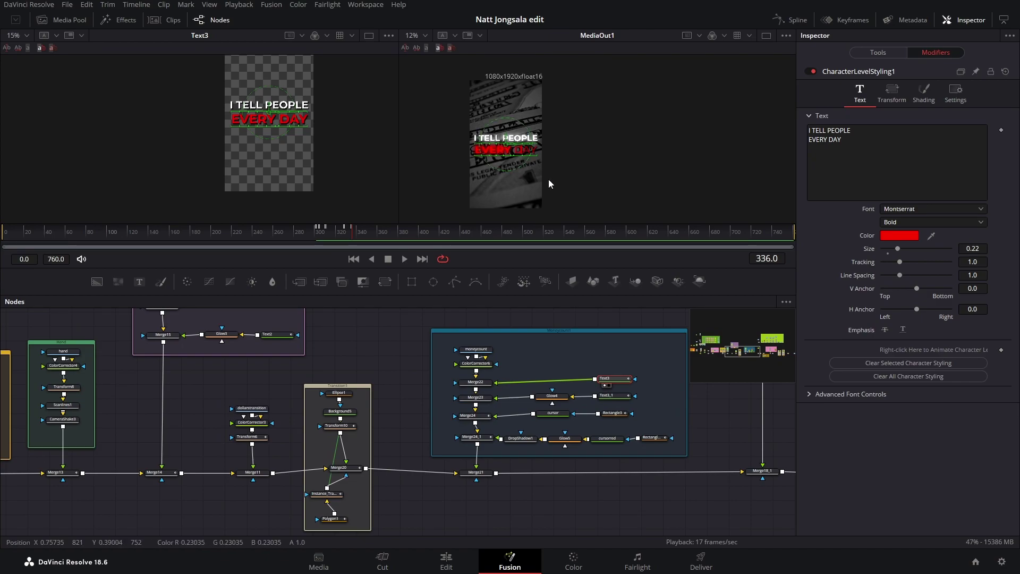
Examine Text3's image settings and the Black Shadow element in its shading settings
click(887, 56)
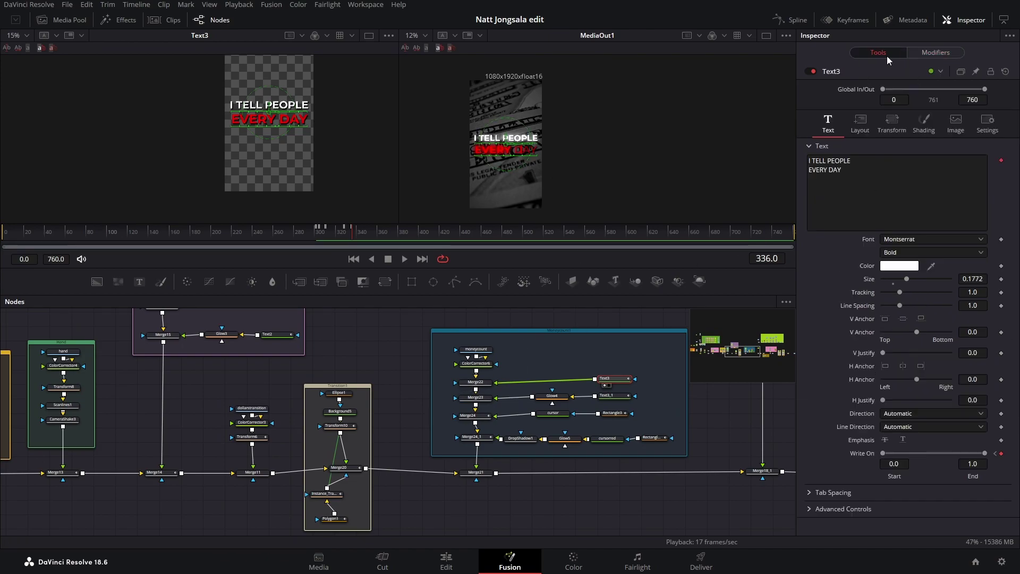
click(986, 124)
click(946, 126)
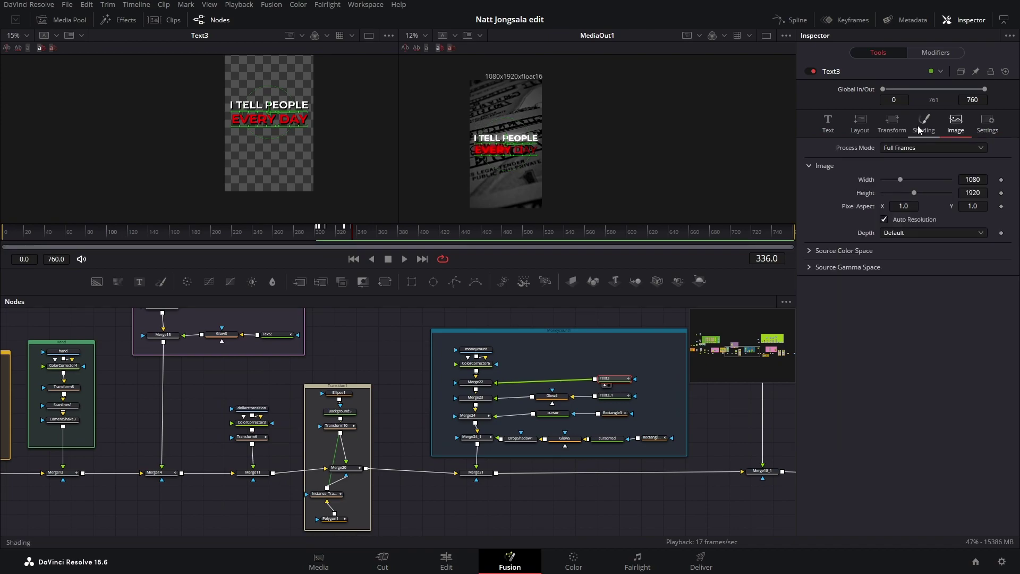
click(917, 125)
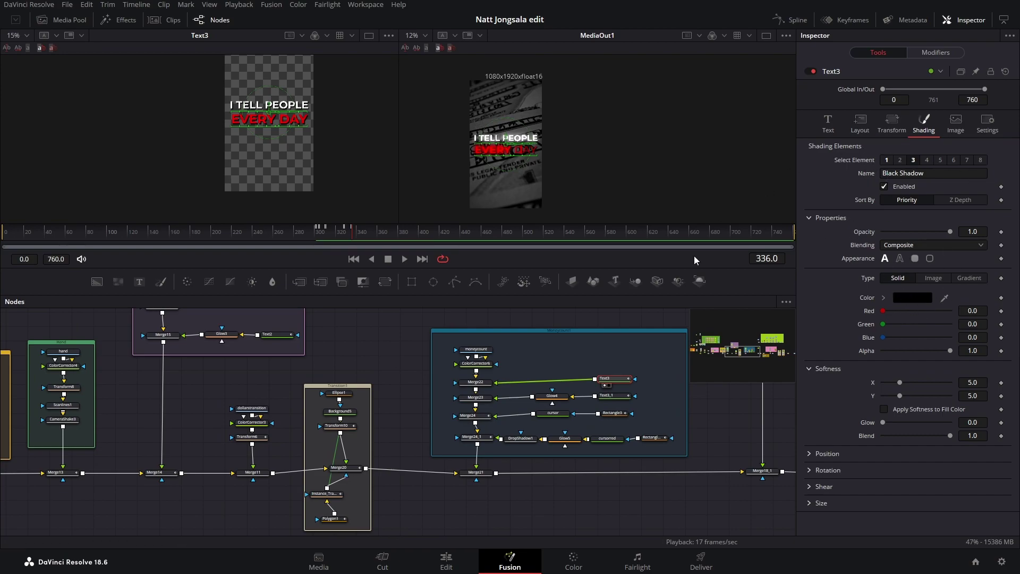
Examine Merge22's blend settings, then inspect the faded text up close in the output at frames 335 and 330
click(470, 384)
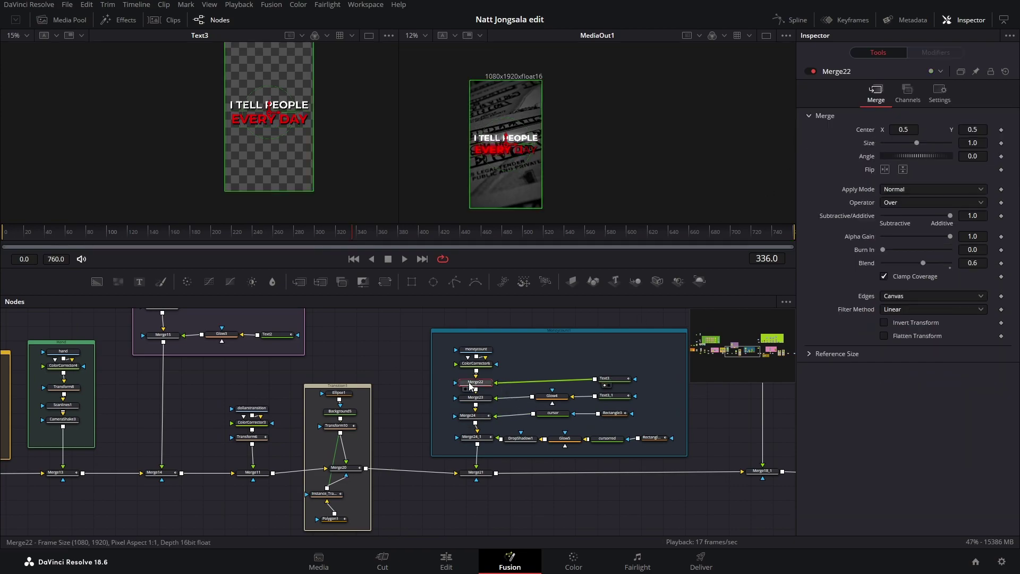
click(940, 93)
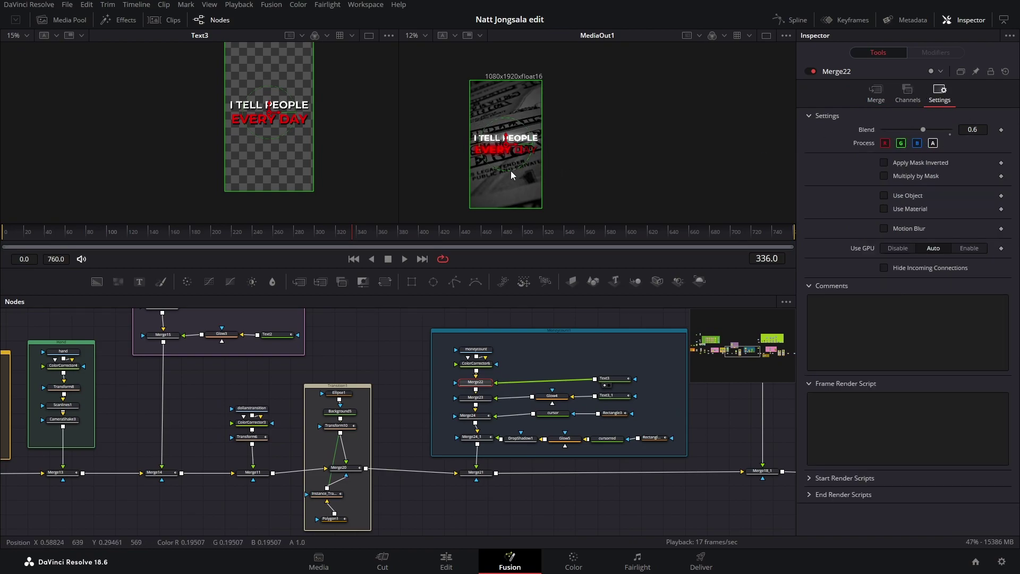
scroll(529, 150, up, 8)
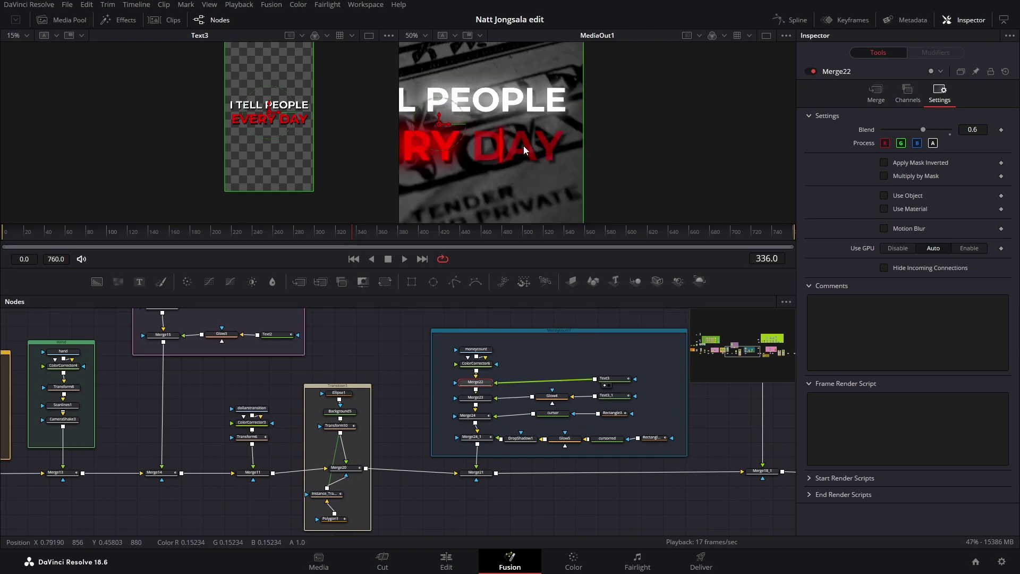
scroll(615, 133, down, 2)
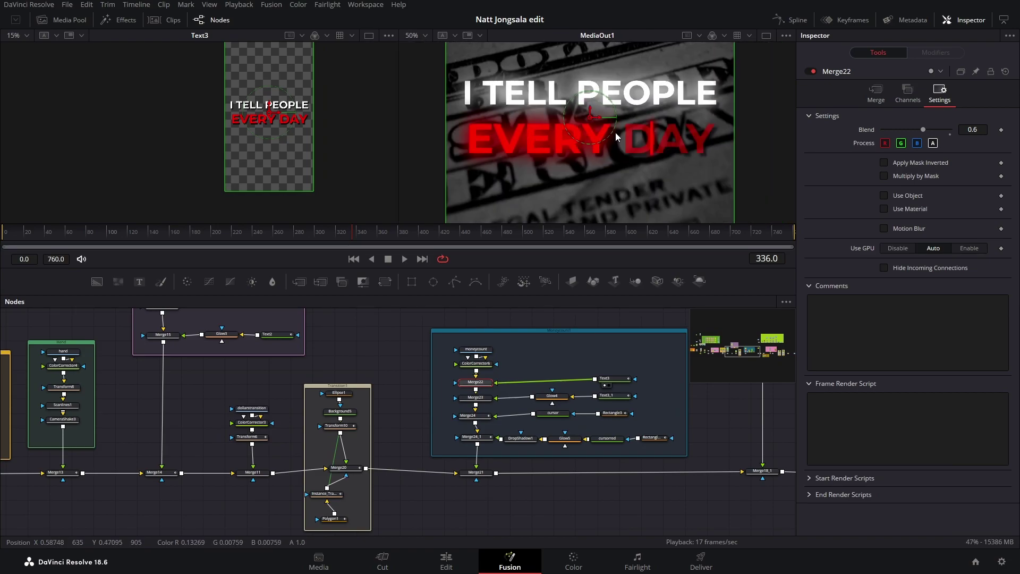
click(346, 237)
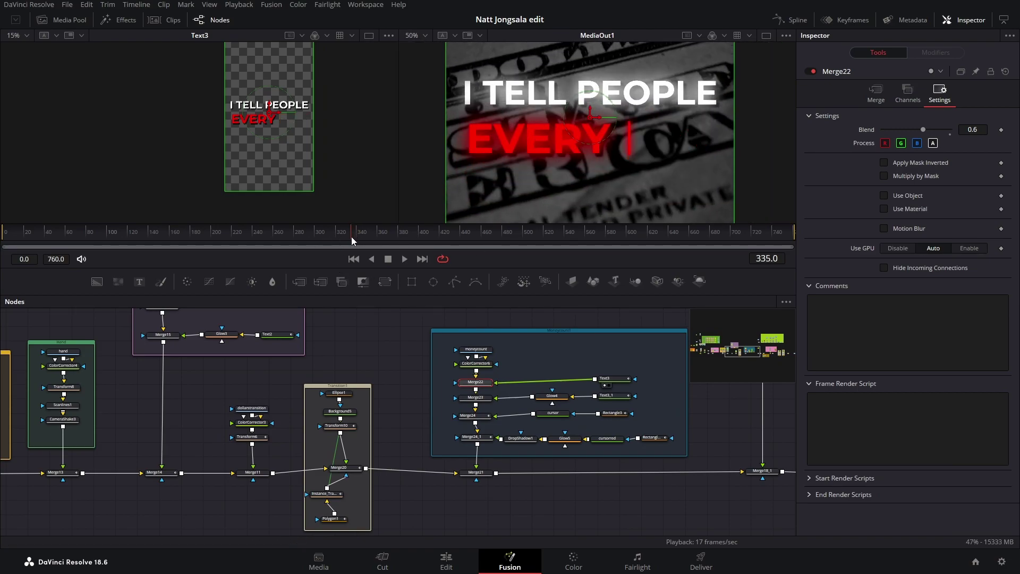
click(346, 238)
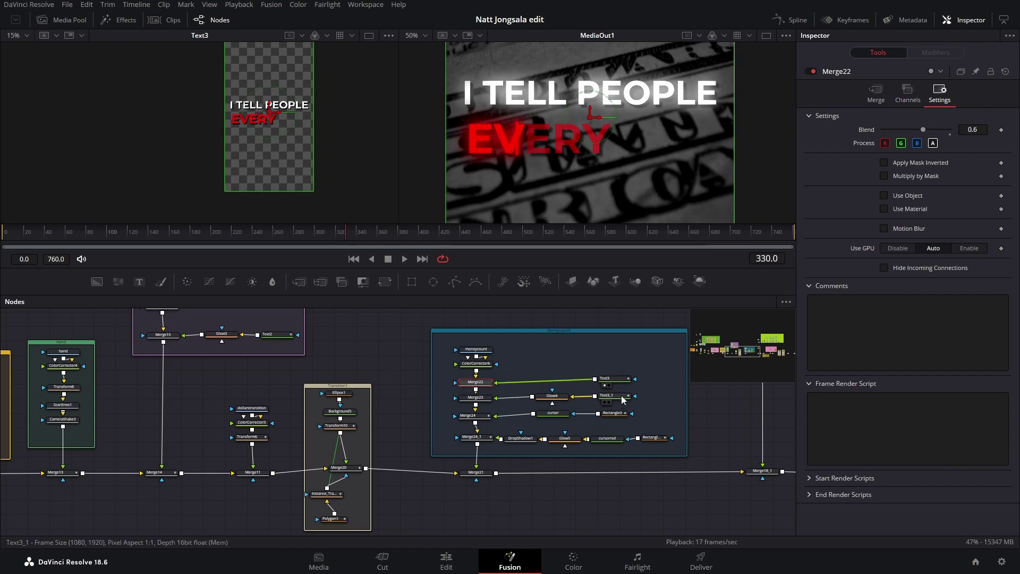
Preview Text3_1, compare it with Text3, and examine the settings of Glow4 and Merge23
drag(623, 398, 313, 165)
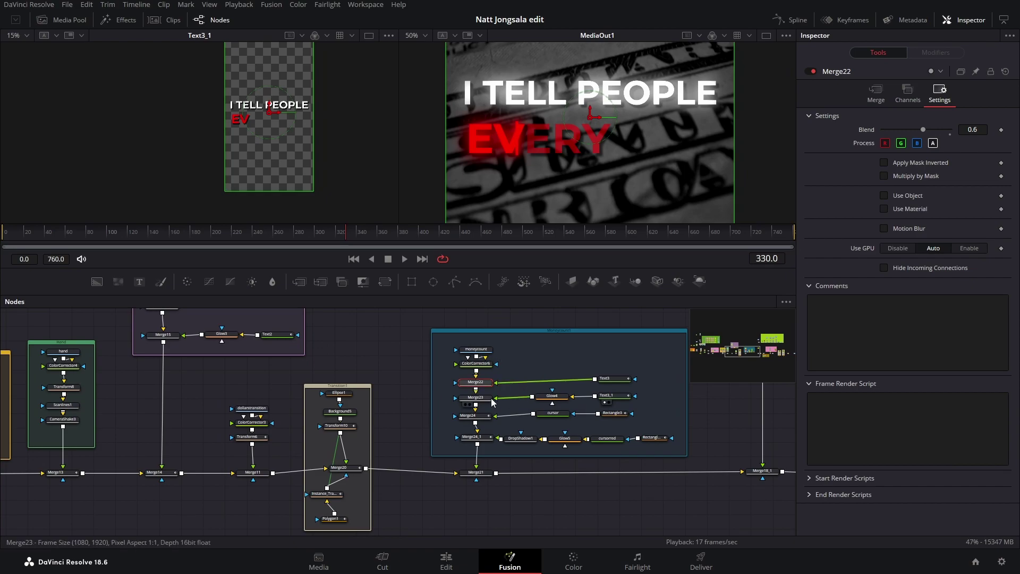
click(553, 396)
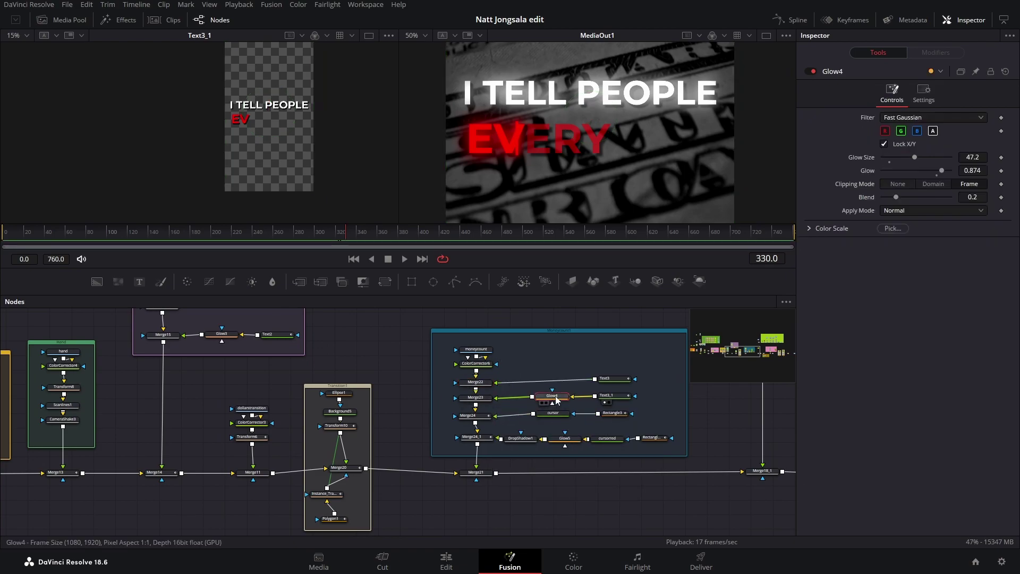
click(615, 378)
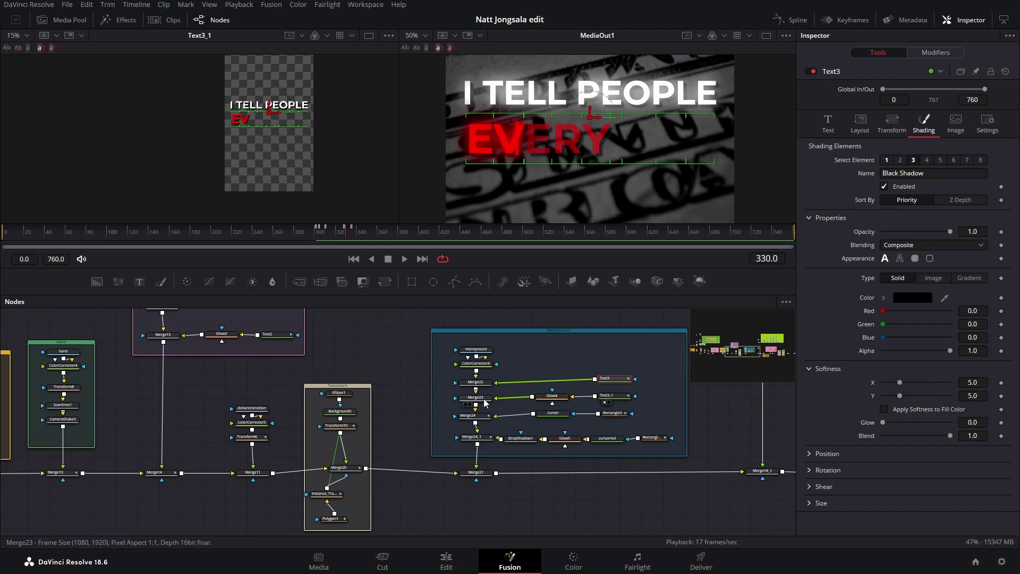
click(551, 399)
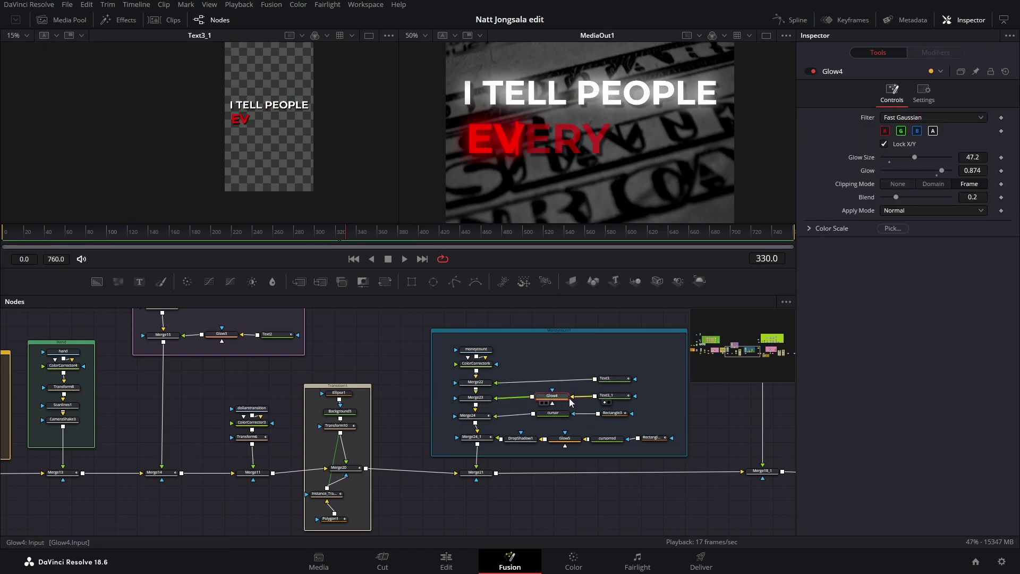
click(473, 397)
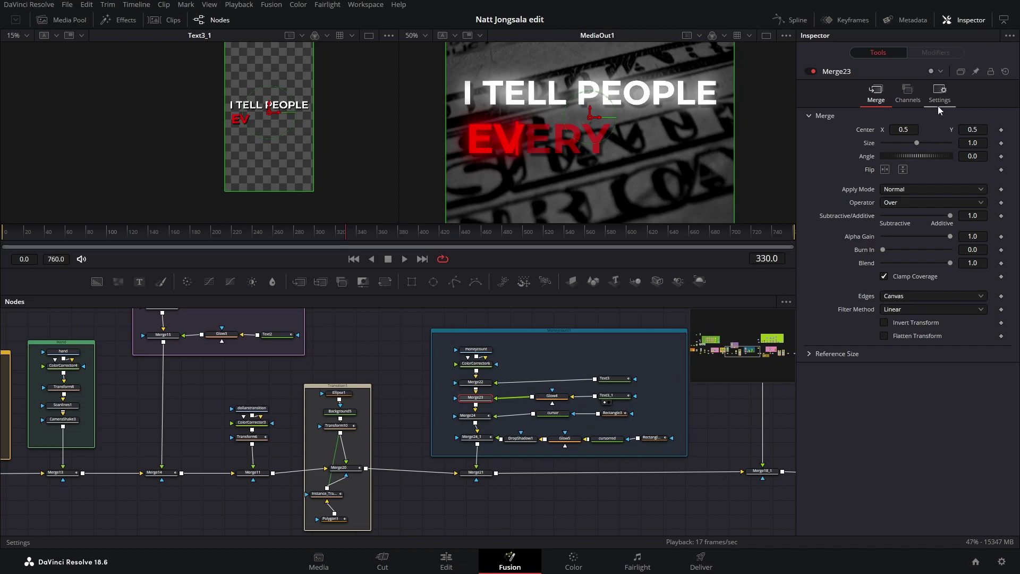
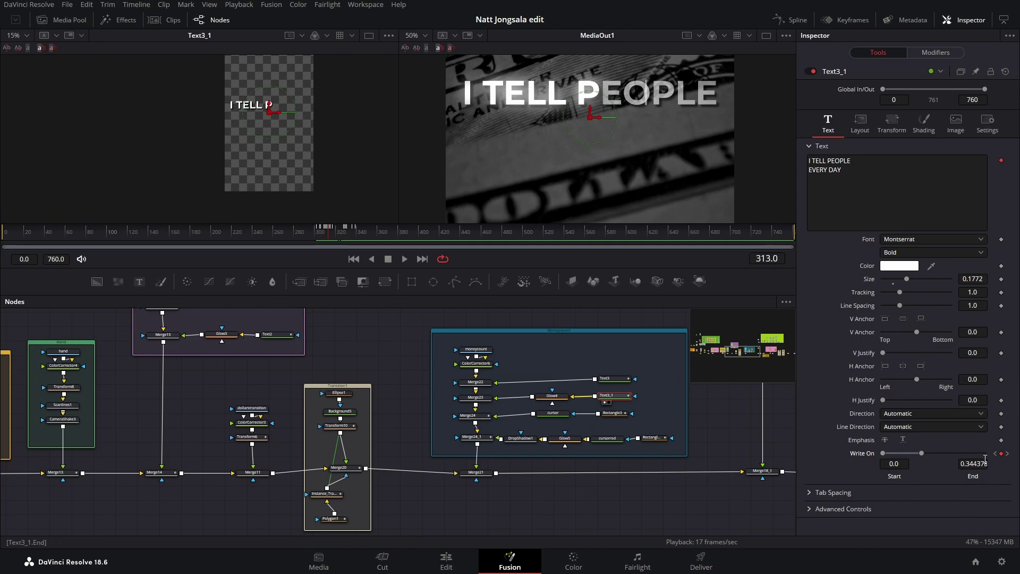
Step through the Write On End keyframes of Text3_1 from frame 313 to 339, comparing the revealed letters in both previews
click(1008, 454)
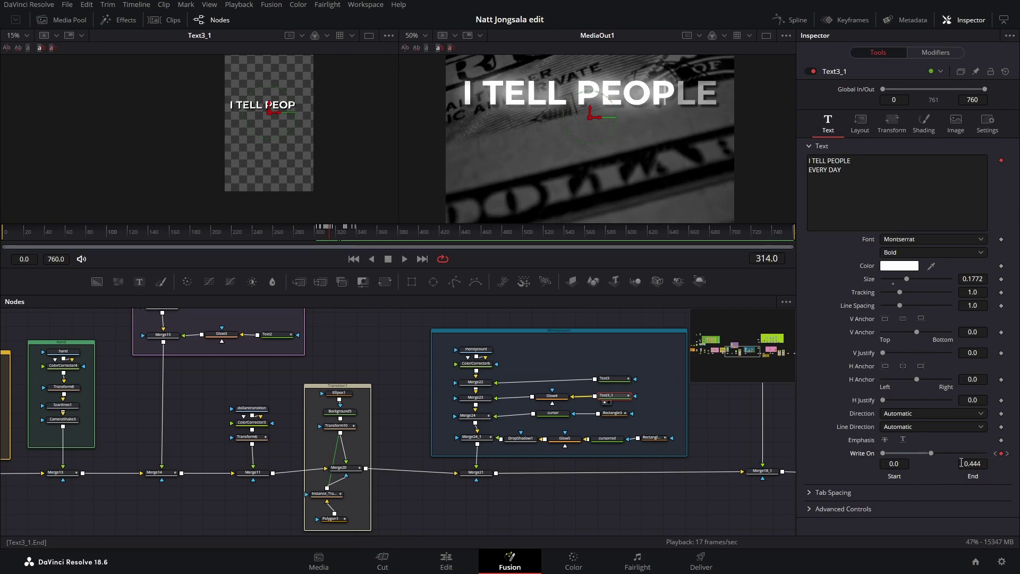
click(1009, 454)
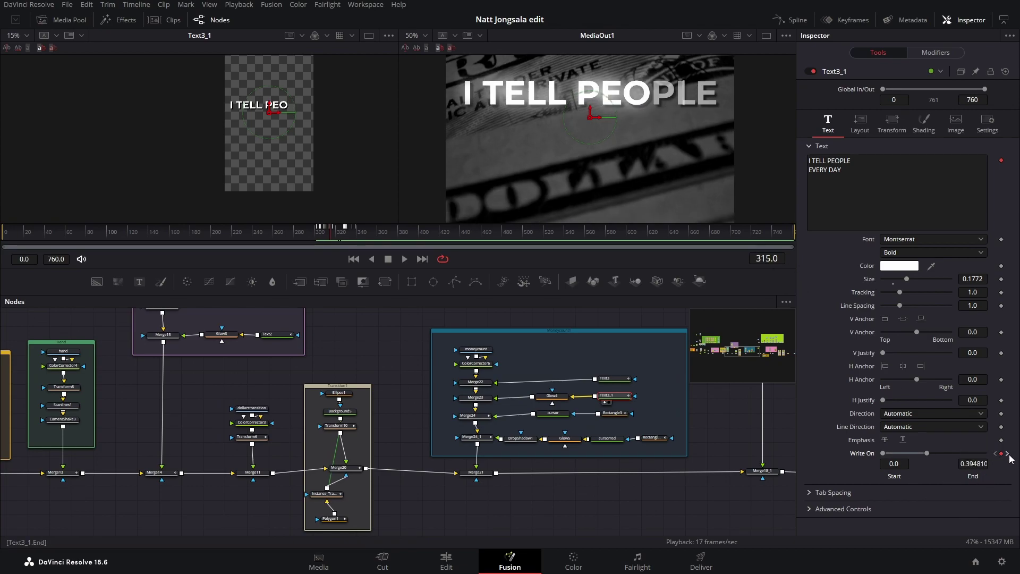
click(1009, 455)
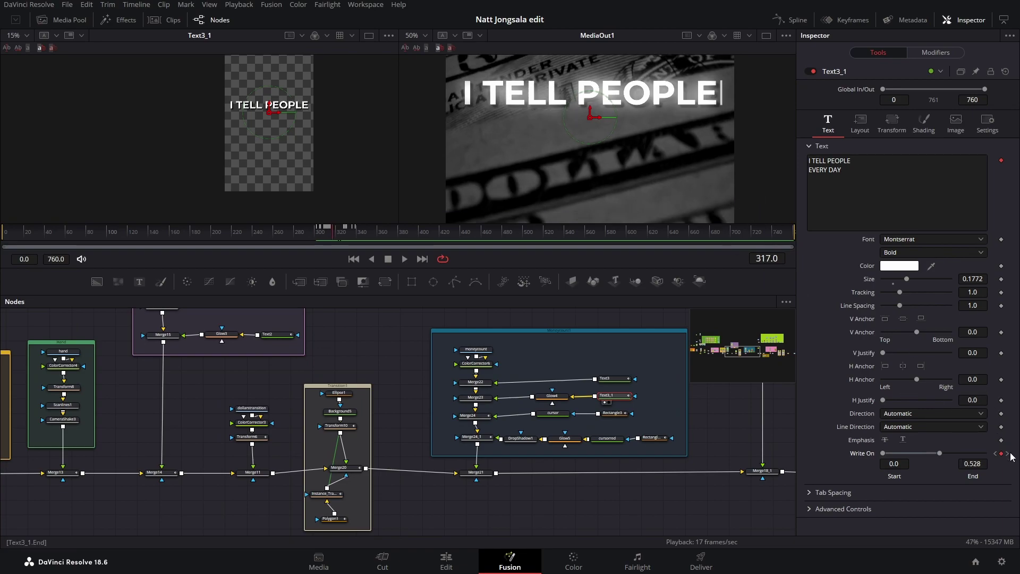
click(1008, 454)
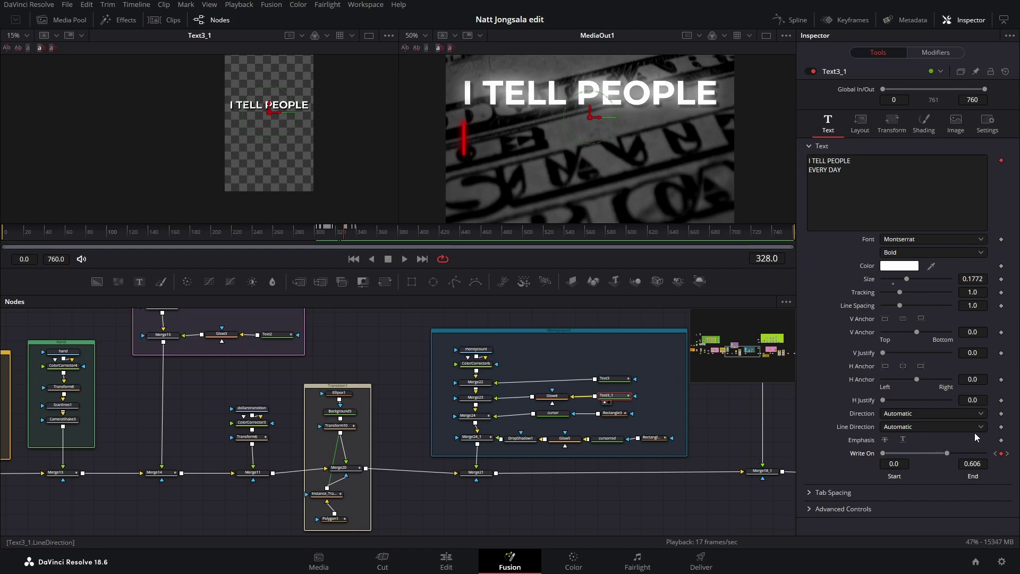
click(1009, 454)
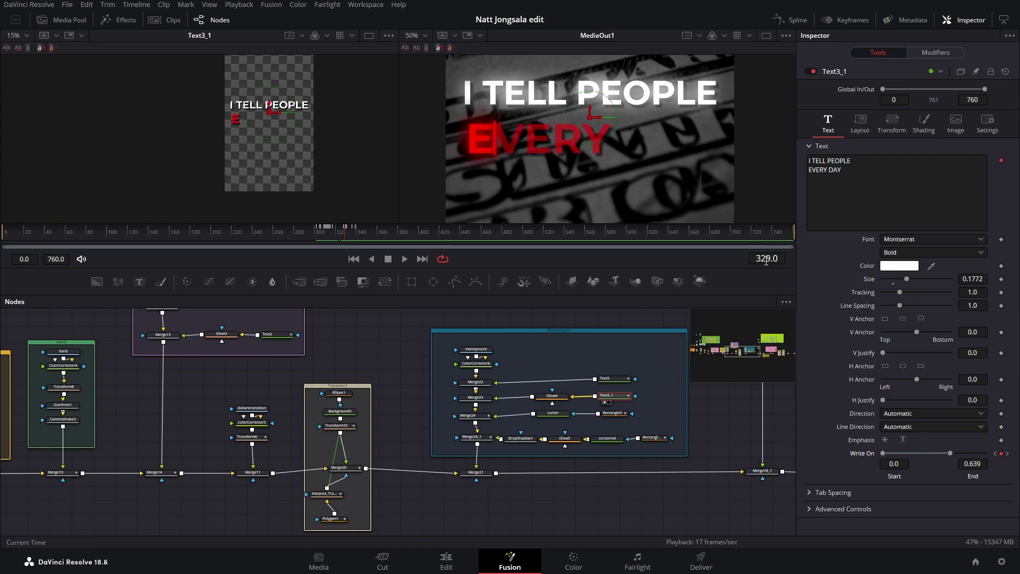
click(1008, 454)
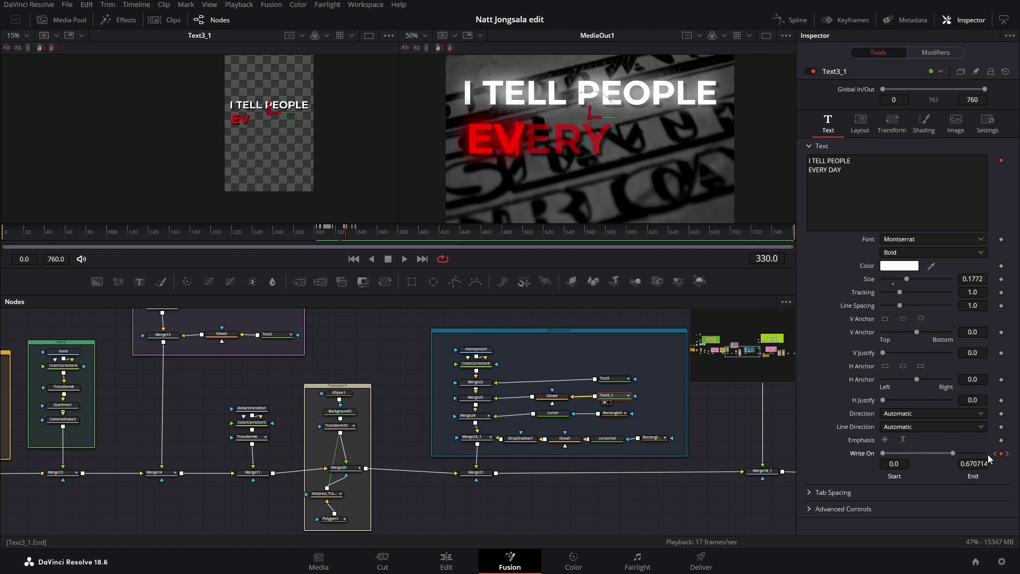
click(1008, 454)
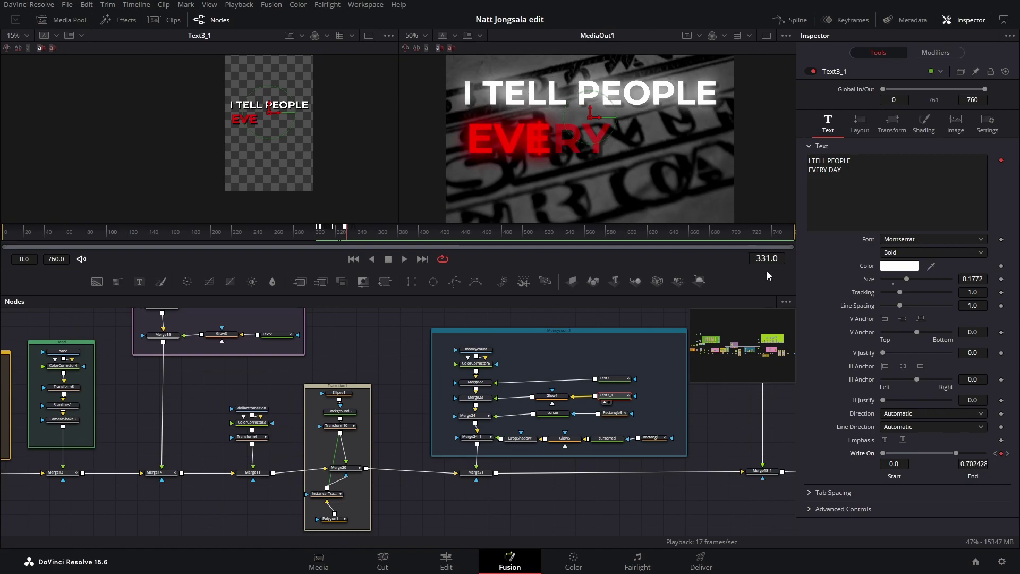
click(1009, 453)
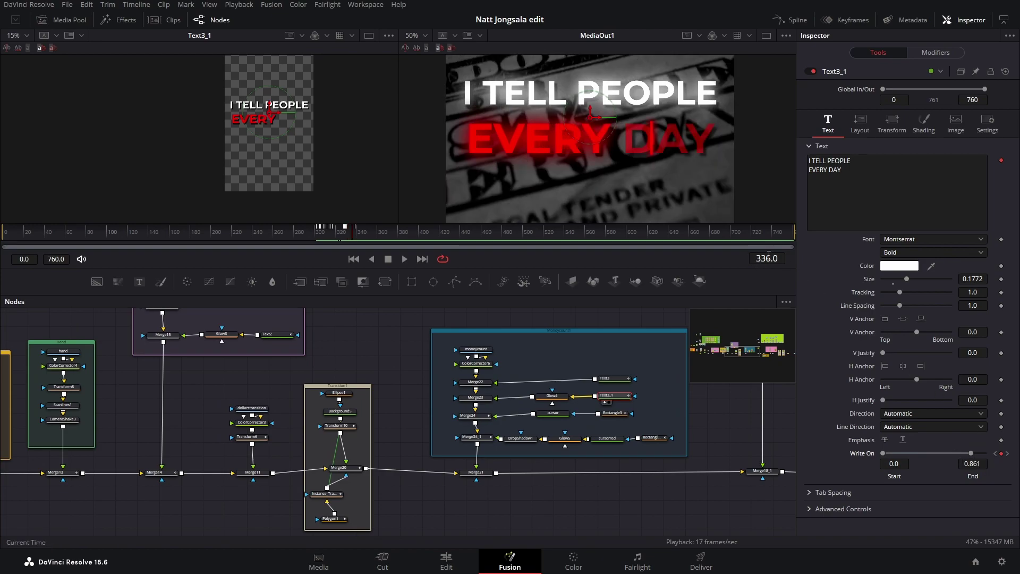
click(1008, 453)
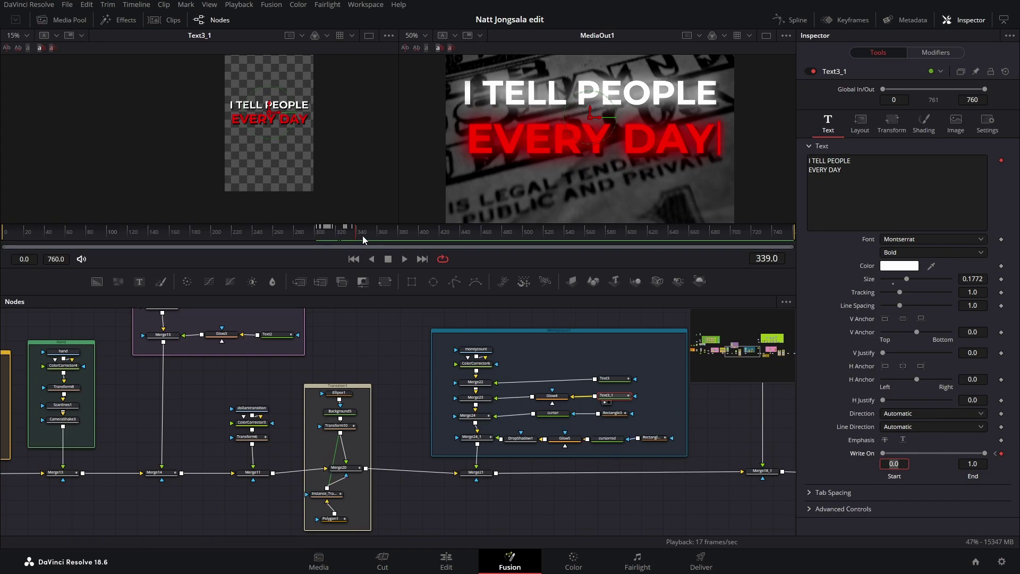
Play the write-on animation backward and forward between the "I TELL PEOPLE" and "EVERY DAY" lines to review the typing effect
drag(360, 240, 349, 237)
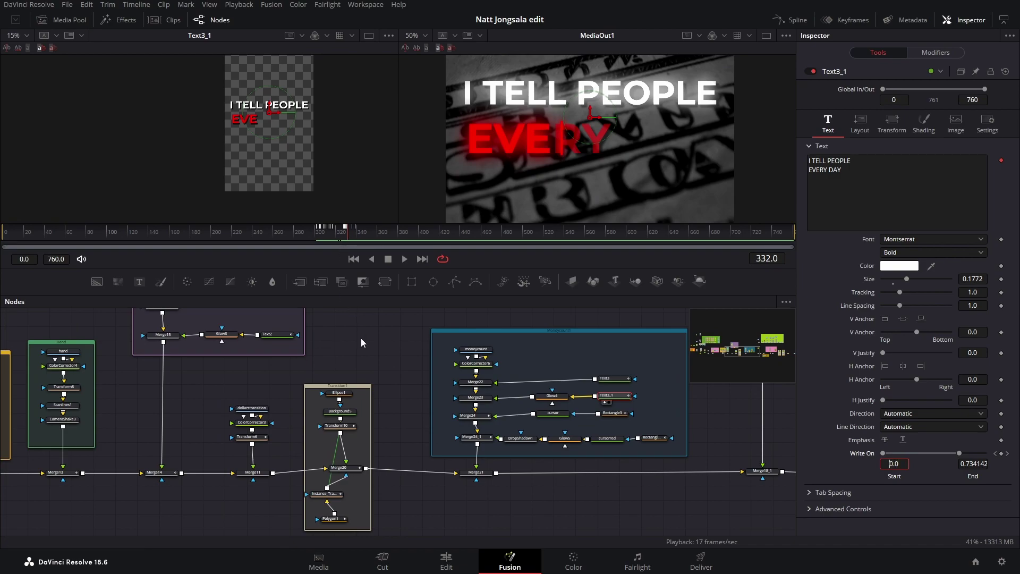
key(j)
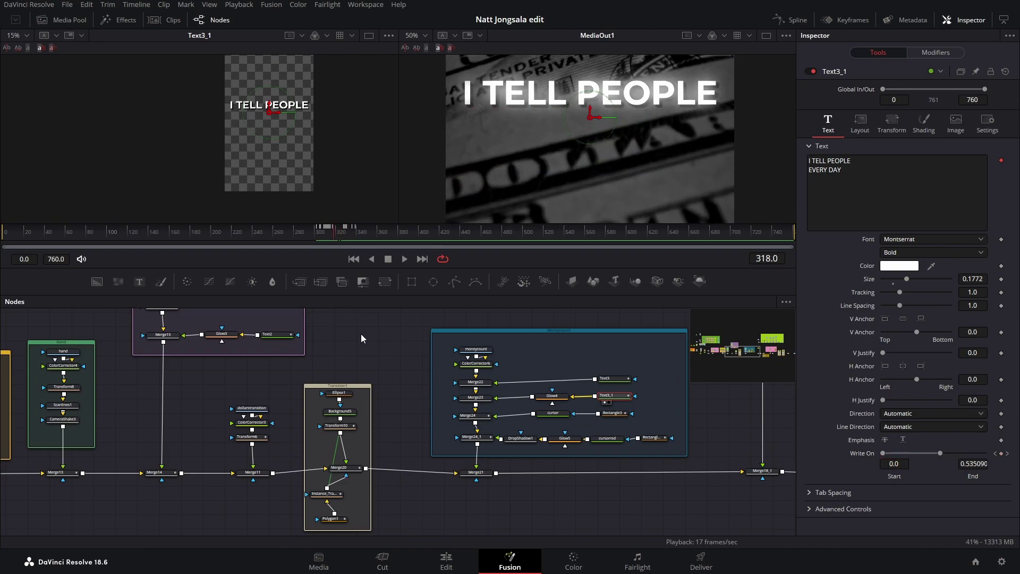
key(l)
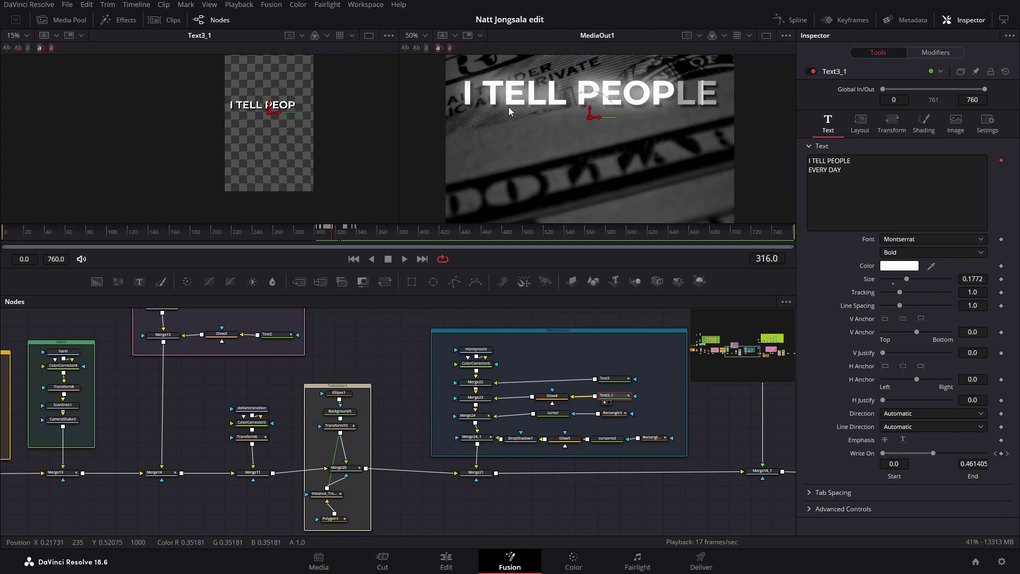
key(j)
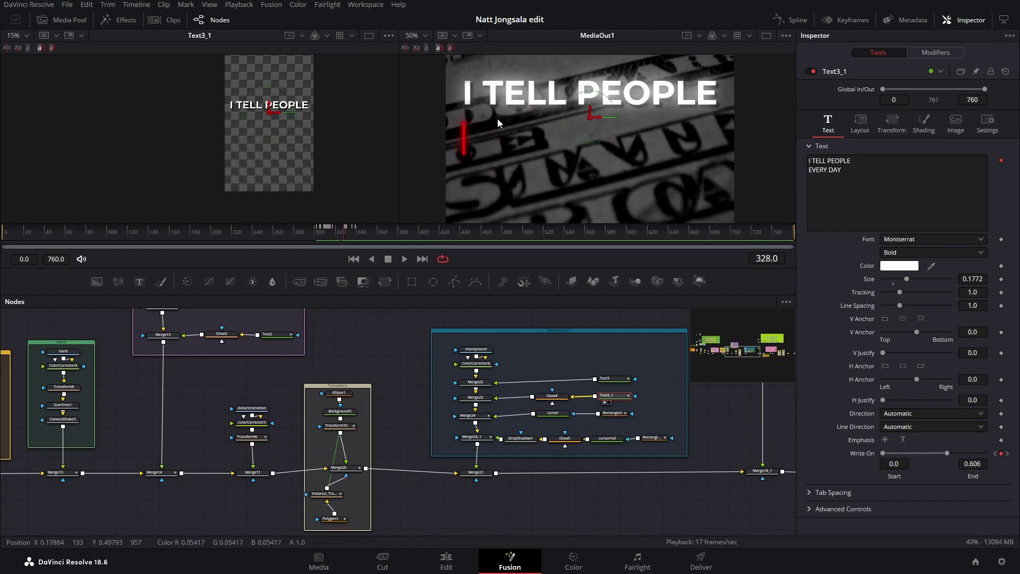
key(l)
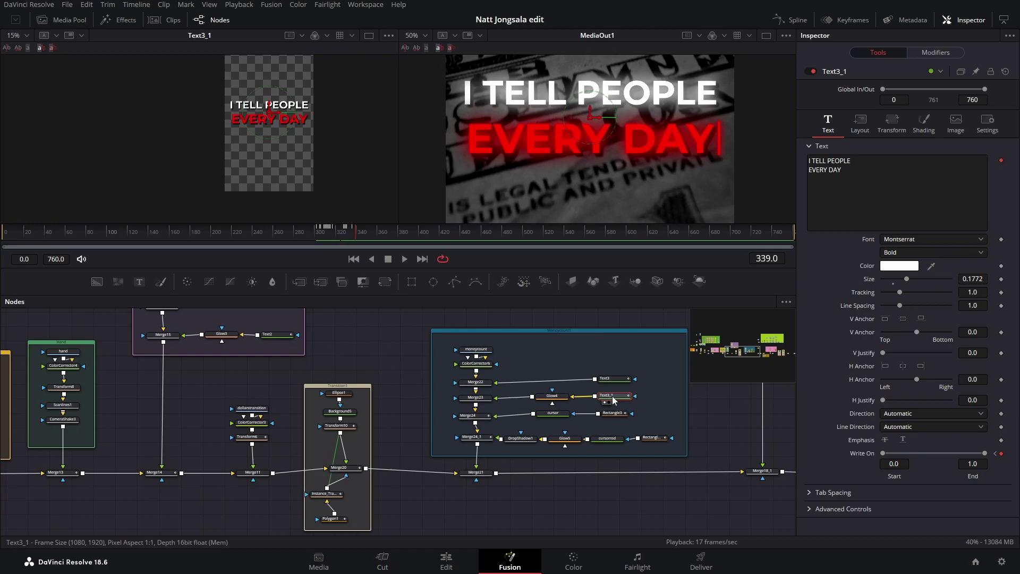
Preview the cursor background node up close and examine its solid color settings
click(558, 413)
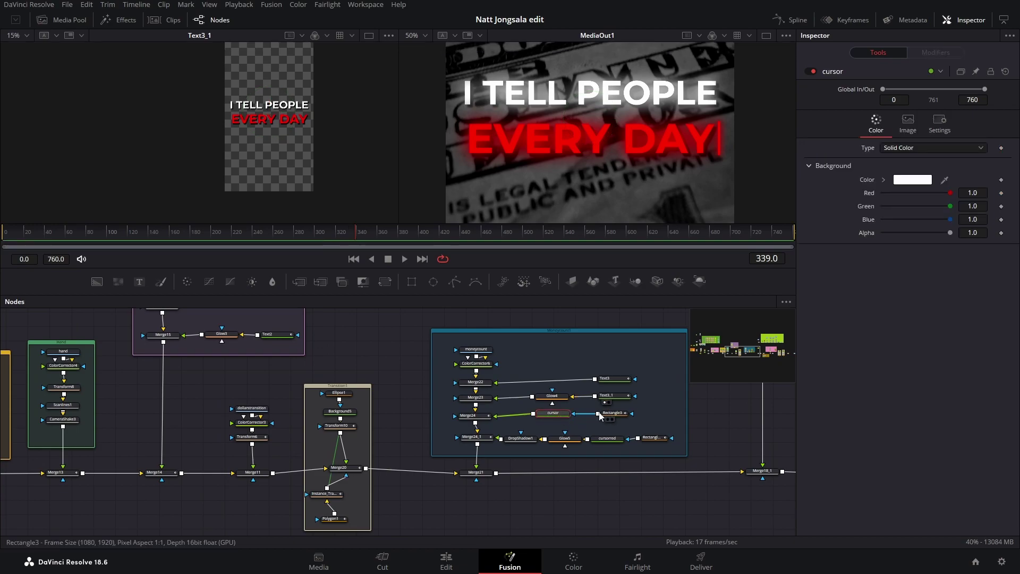
key(1)
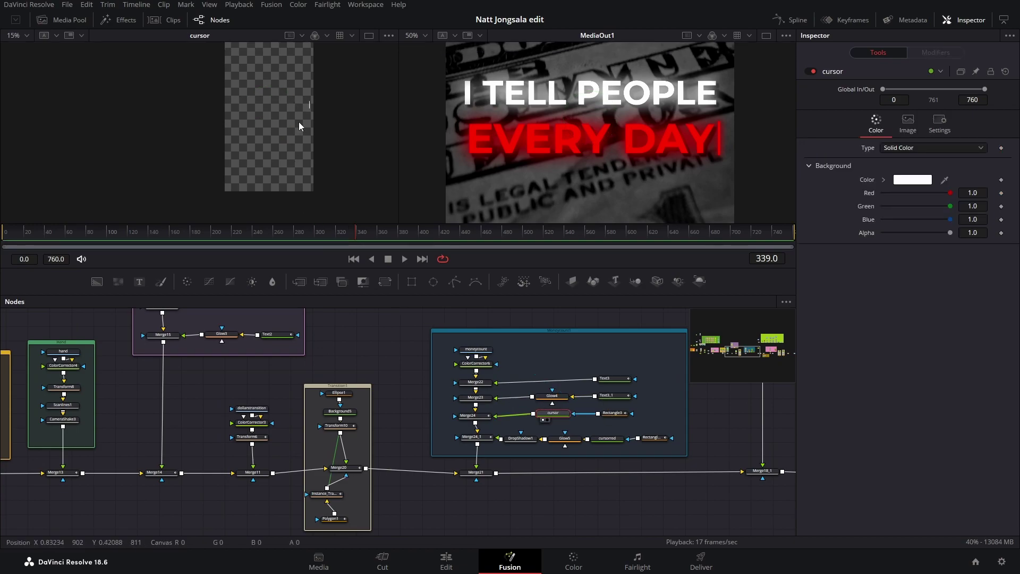
scroll(308, 97, up, 5)
drag(315, 101, 321, 117)
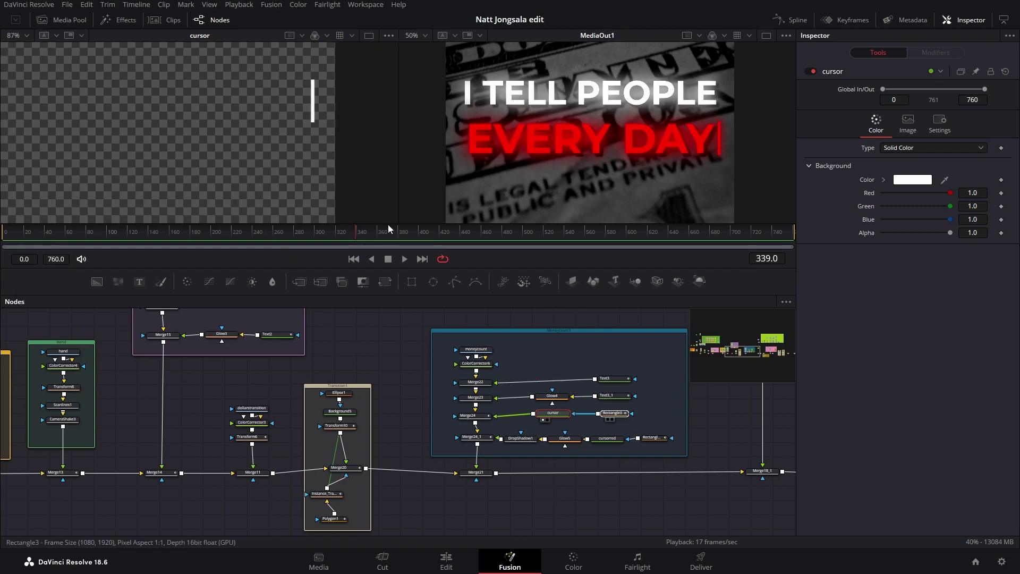
Preview the Rectangle3 mask and compare its shape controls with the cursor node's color settings
key(1)
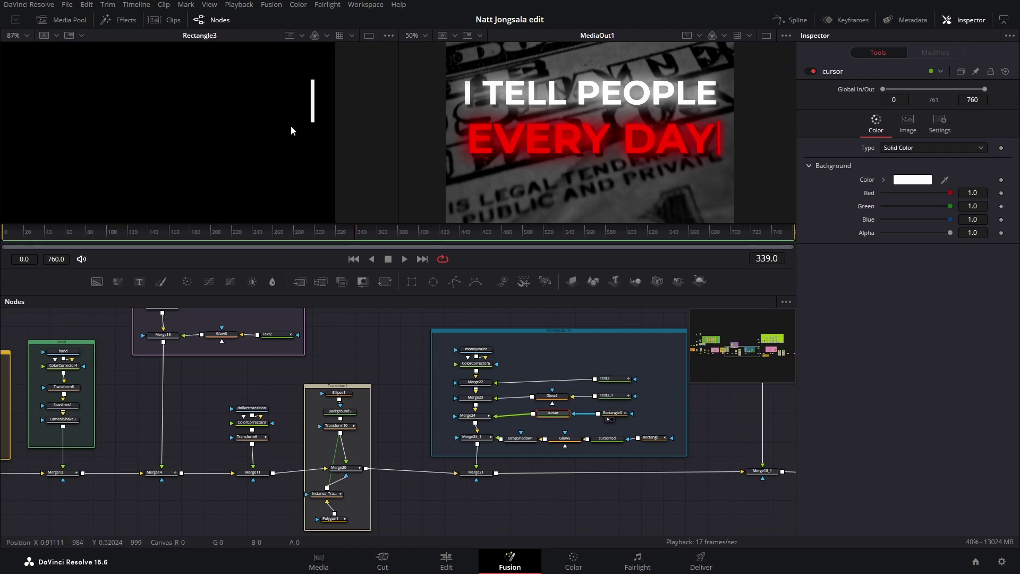
click(623, 415)
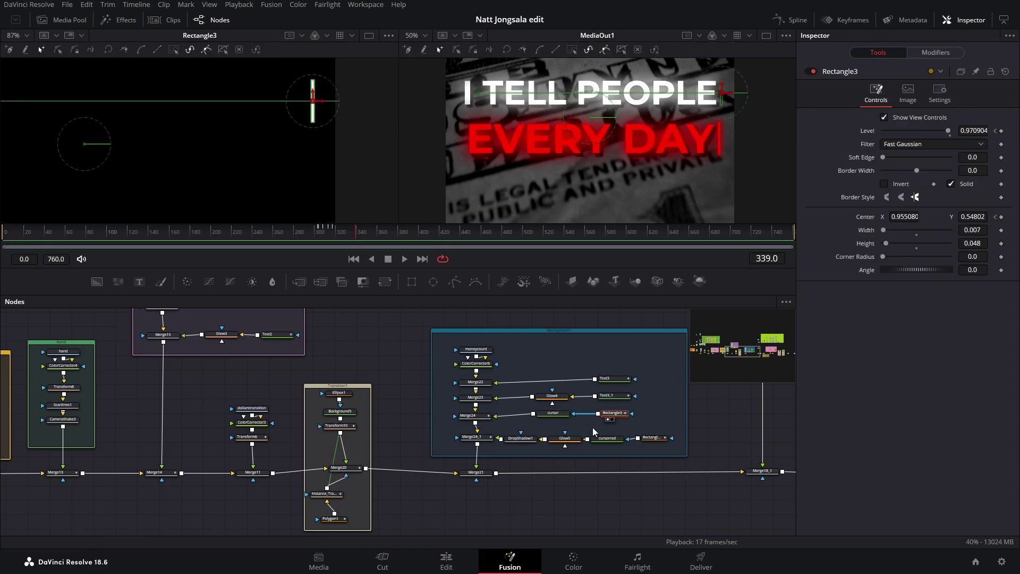
click(553, 413)
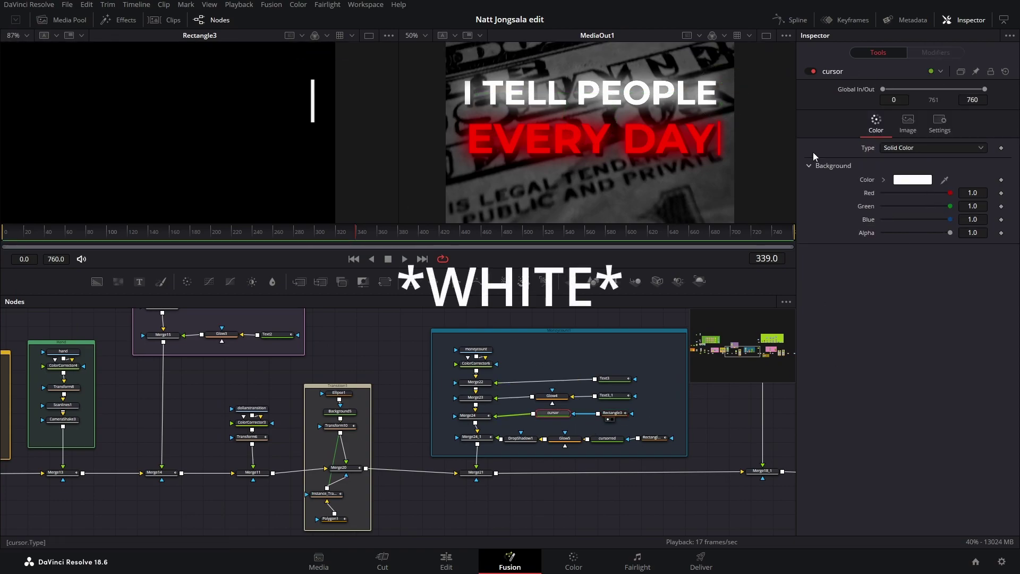
click(621, 417)
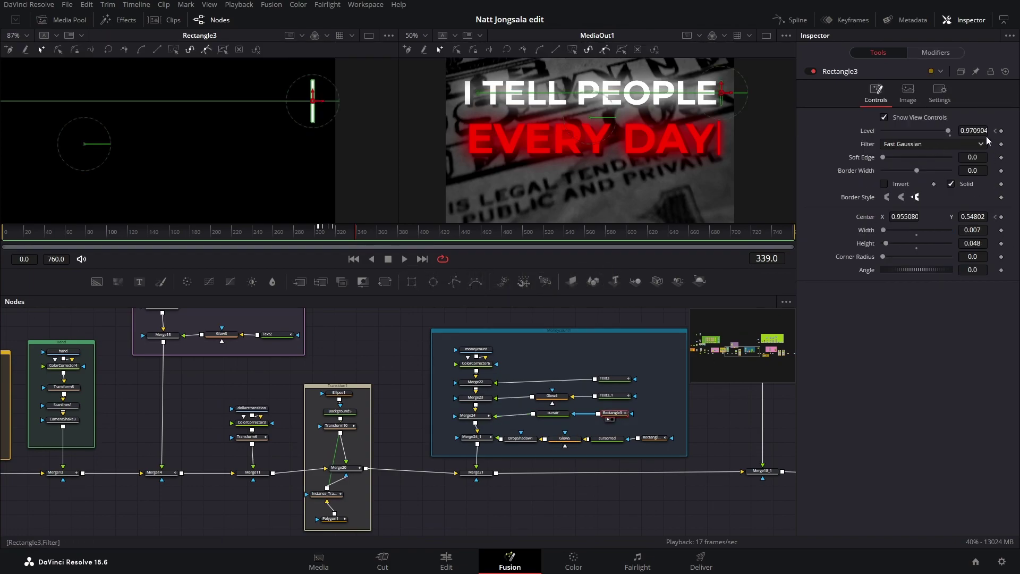
Inspect Rectangle3 at frame 303, including the animation options available for its Center position
drag(346, 234, 319, 238)
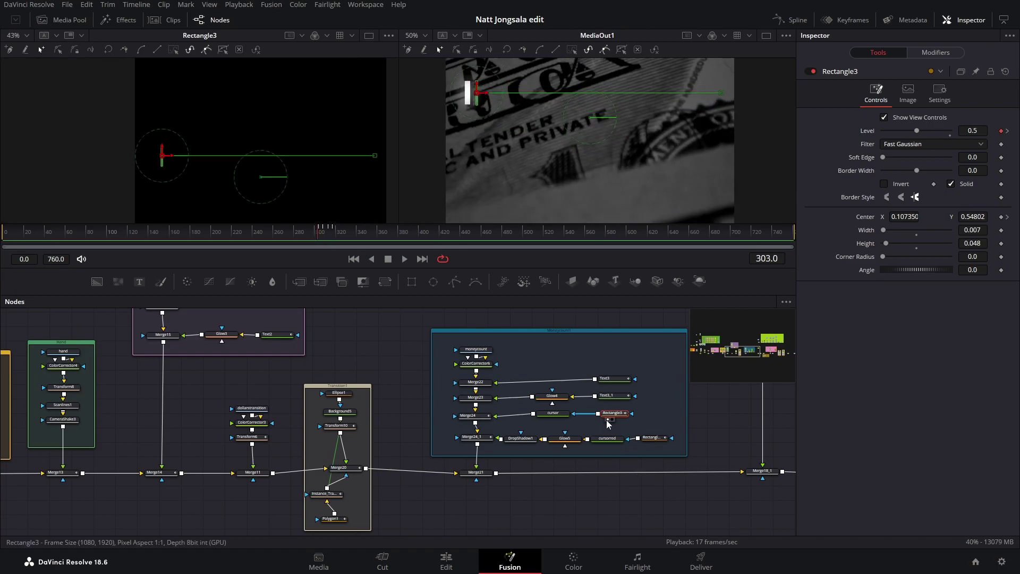
mouse_move(619, 419)
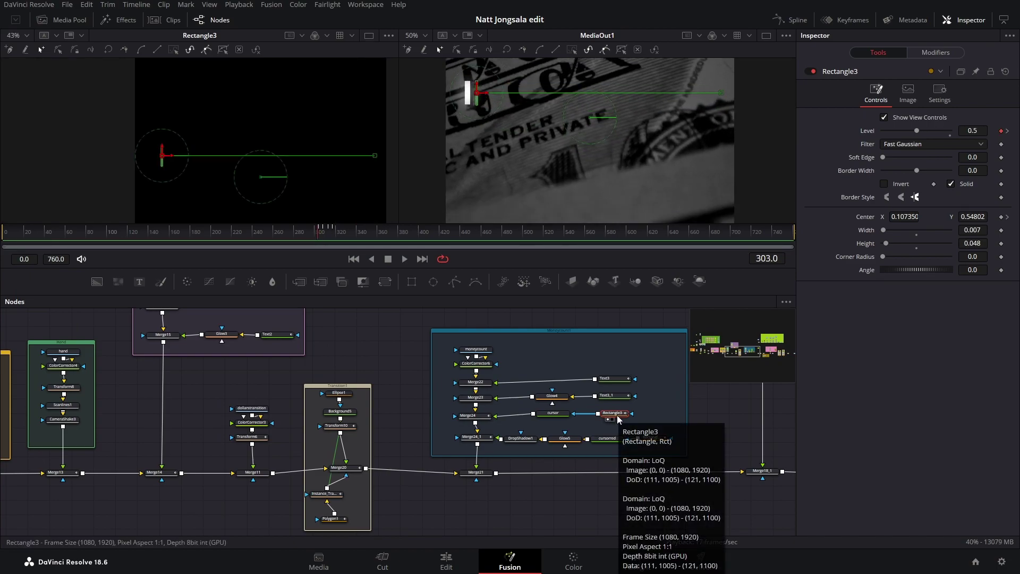
right_click(832, 223)
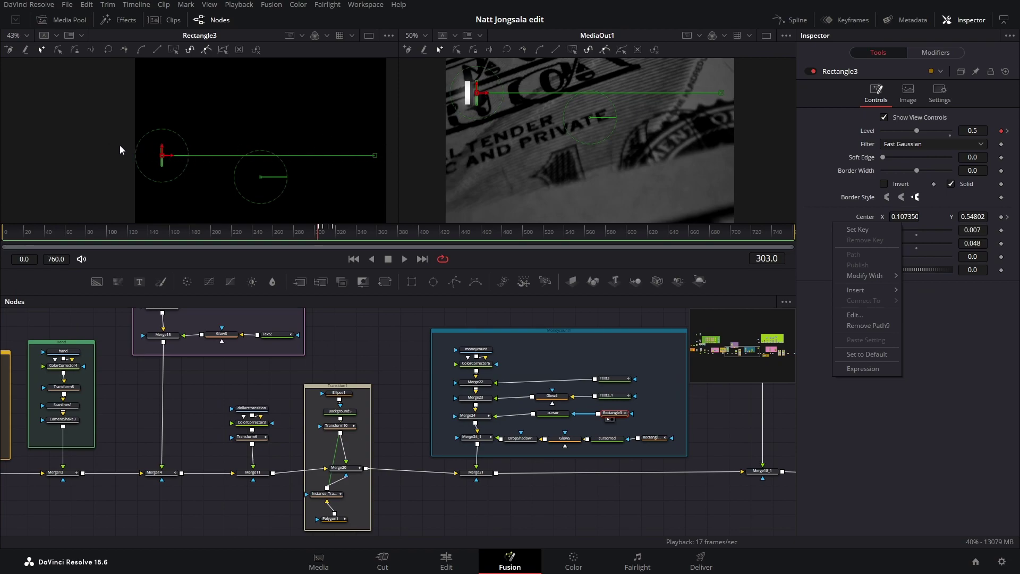
click(809, 219)
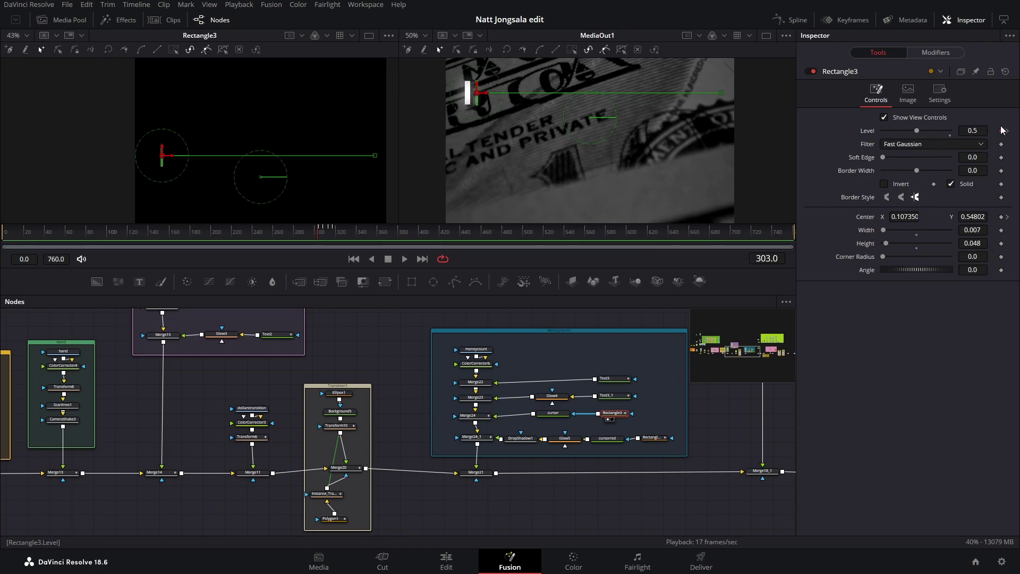
Examine Rectangle3's Level keyframes from frame 303 to 317 with the mask up close, checking the cursor's brightness through frame 319
scroll(272, 155, up, 5)
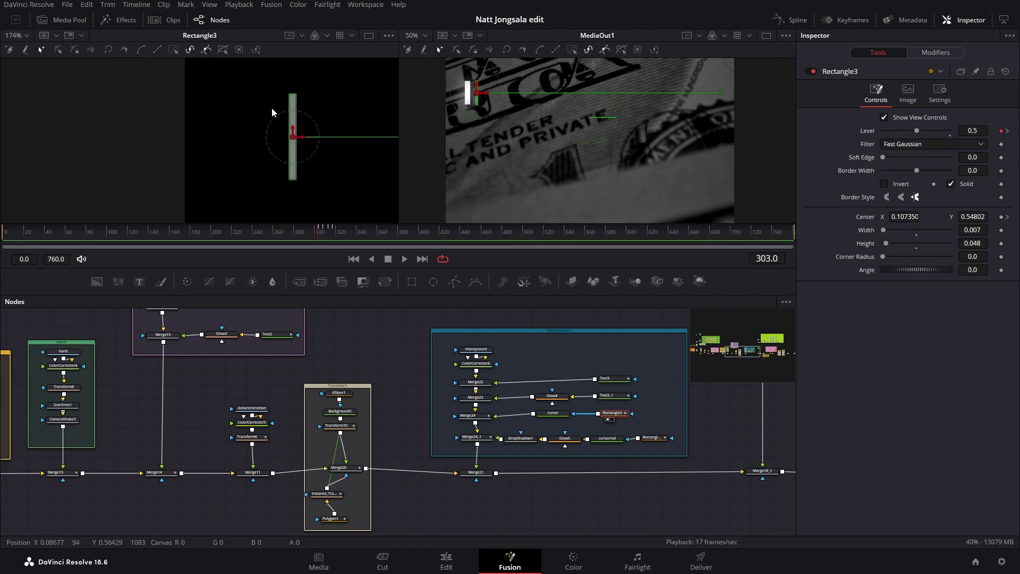
scroll(275, 103, up, 4)
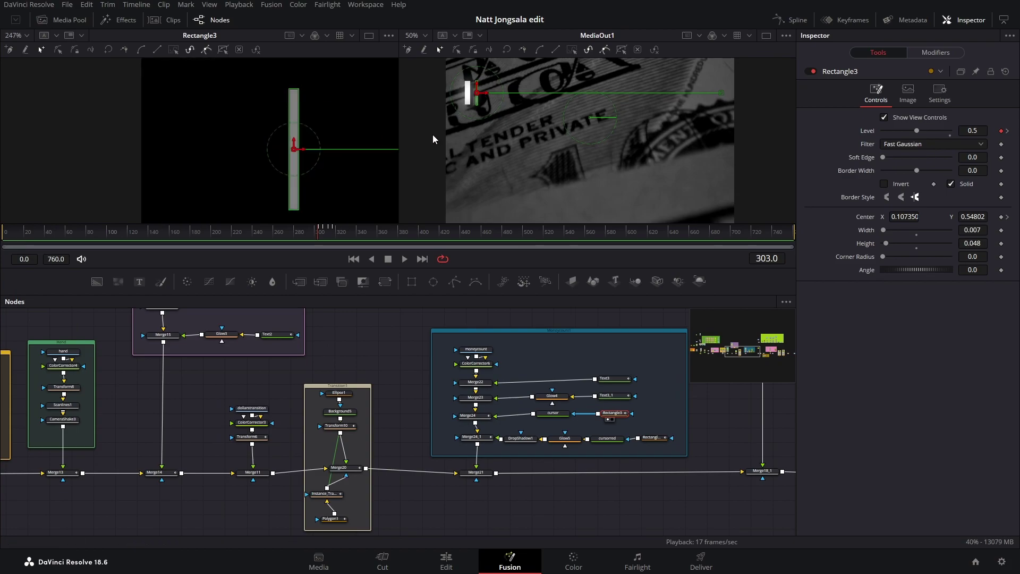
click(1008, 131)
drag(271, 145, 27, 132)
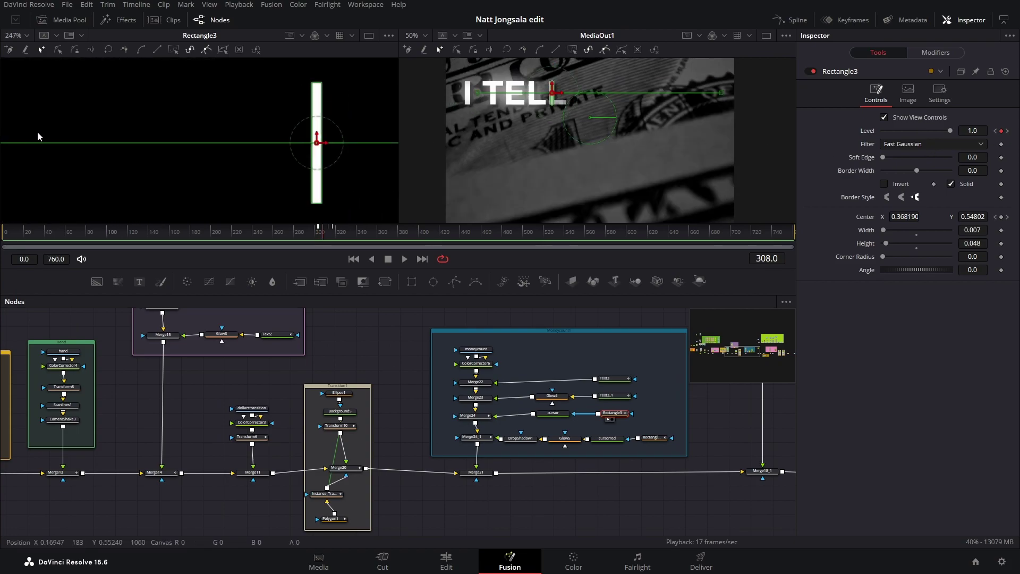
scroll(345, 125, down, 6)
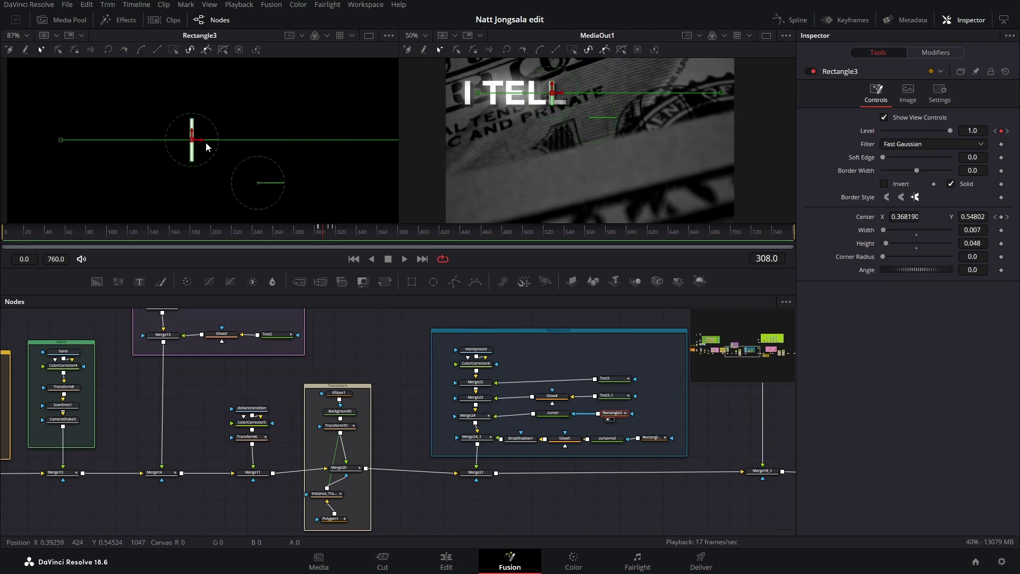
click(1007, 131)
click(1008, 131)
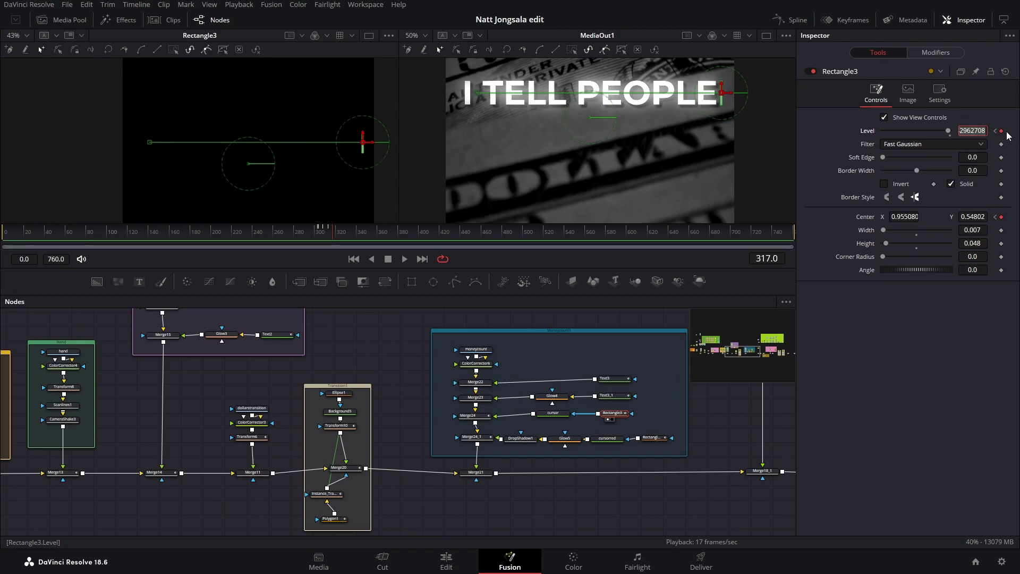
drag(323, 235, 335, 234)
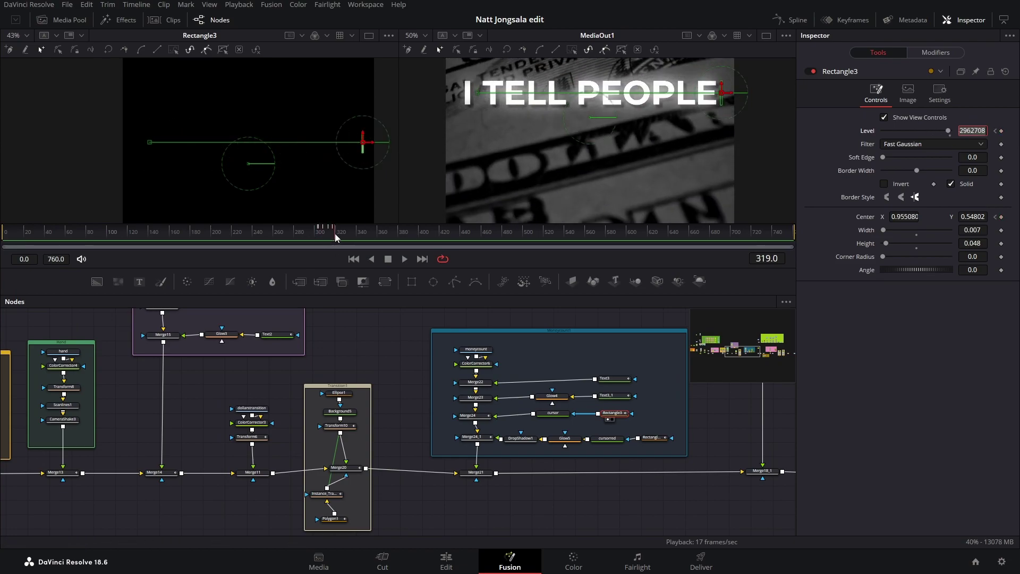
Preview the cursorred background and its Rectangle3_1 mask, examining the red color and the mask's shape controls
click(609, 440)
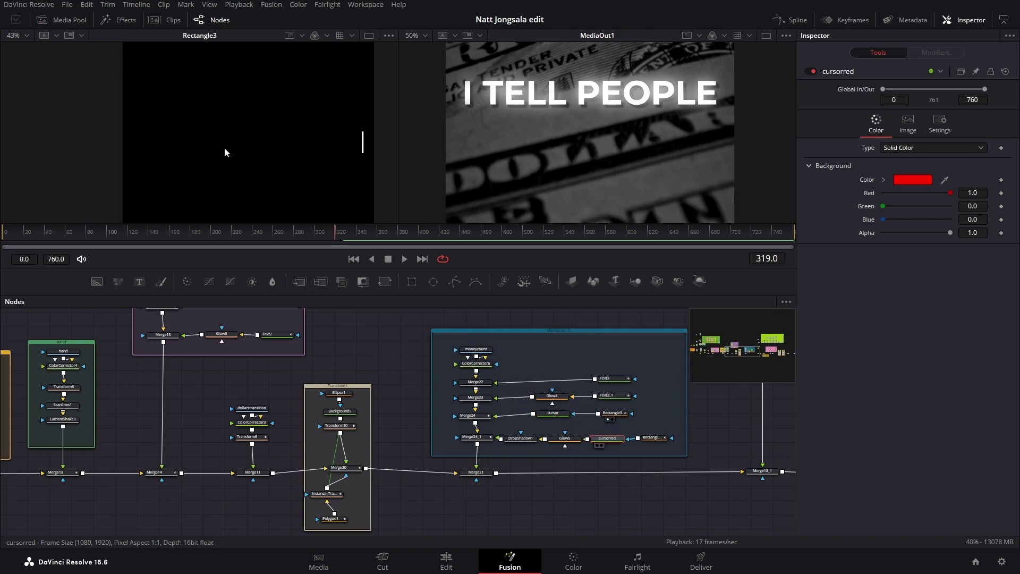
key(1)
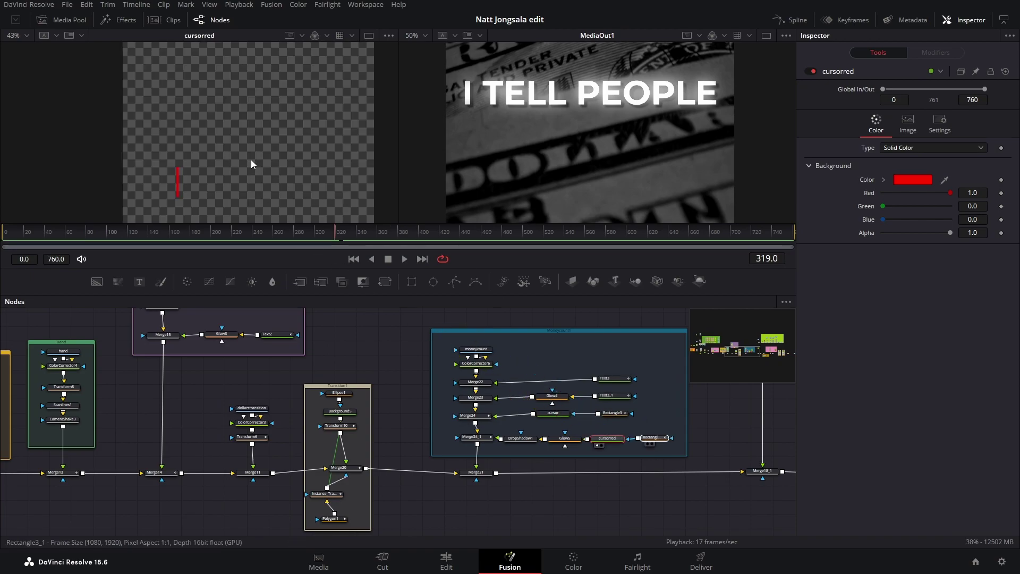
key(1)
click(664, 436)
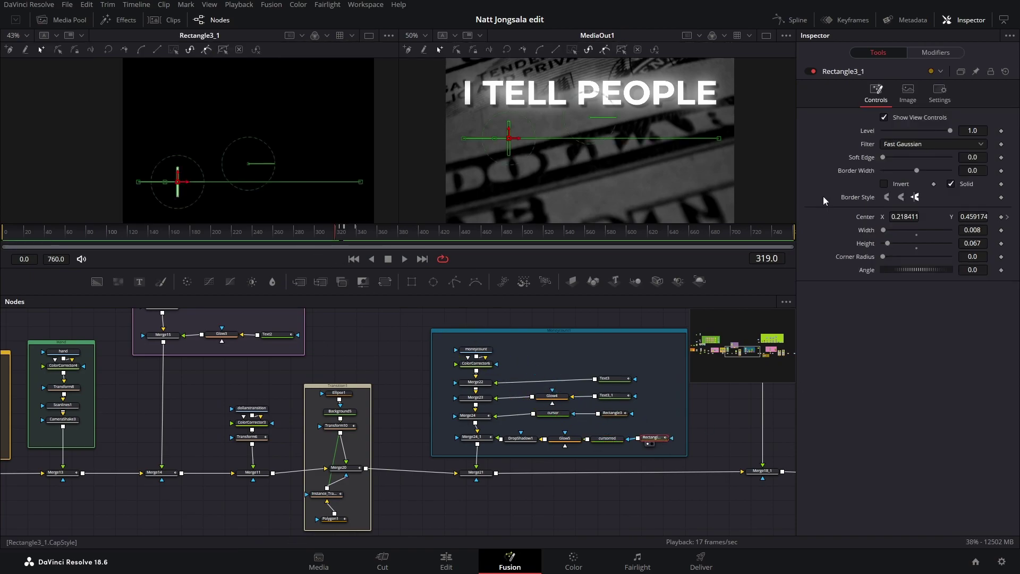
Check the animation options for Rectangle3_1's Center and follow the red cursor's movement through frame 346
right_click(821, 223)
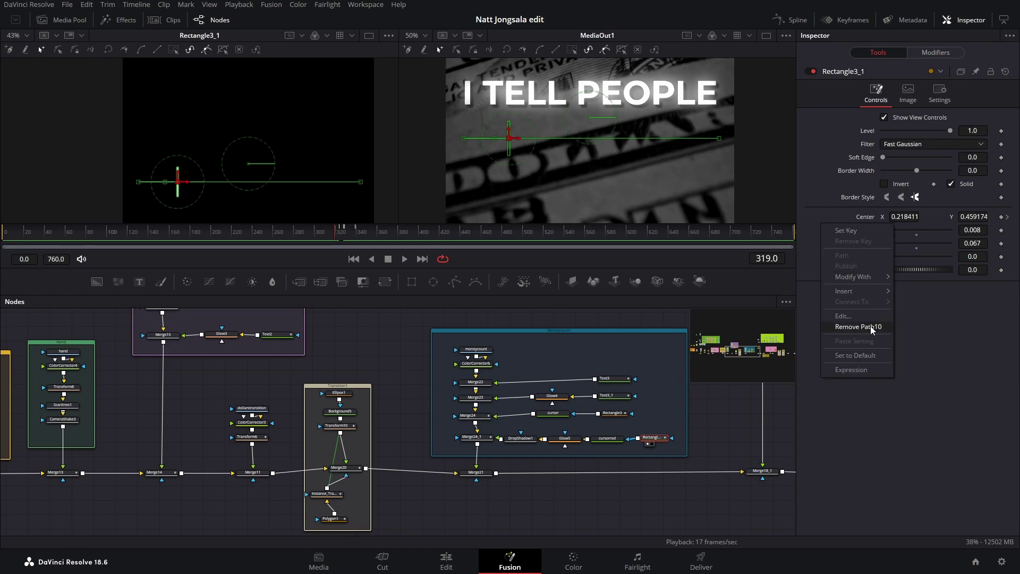
click(828, 196)
click(343, 238)
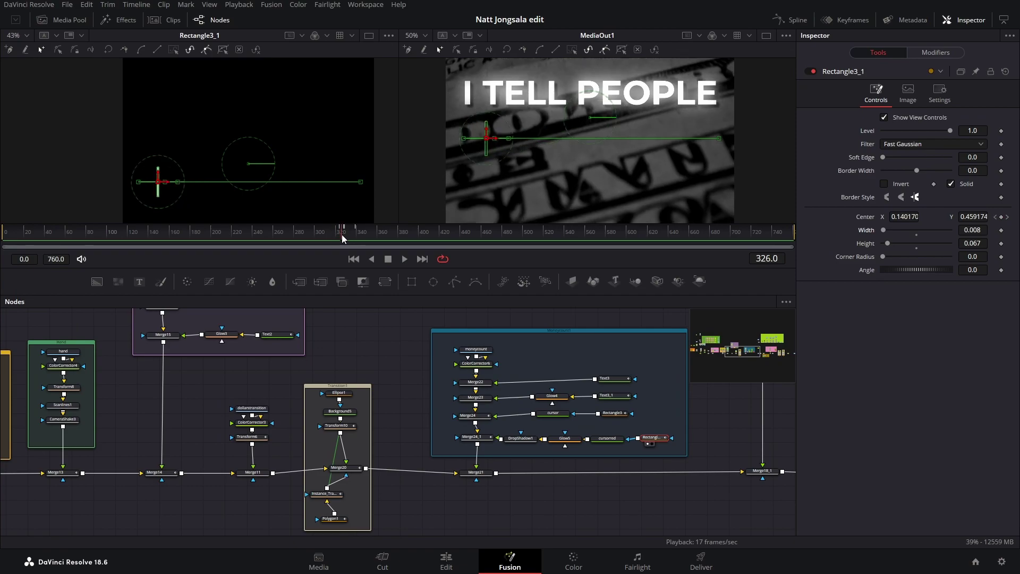
drag(343, 238, 364, 241)
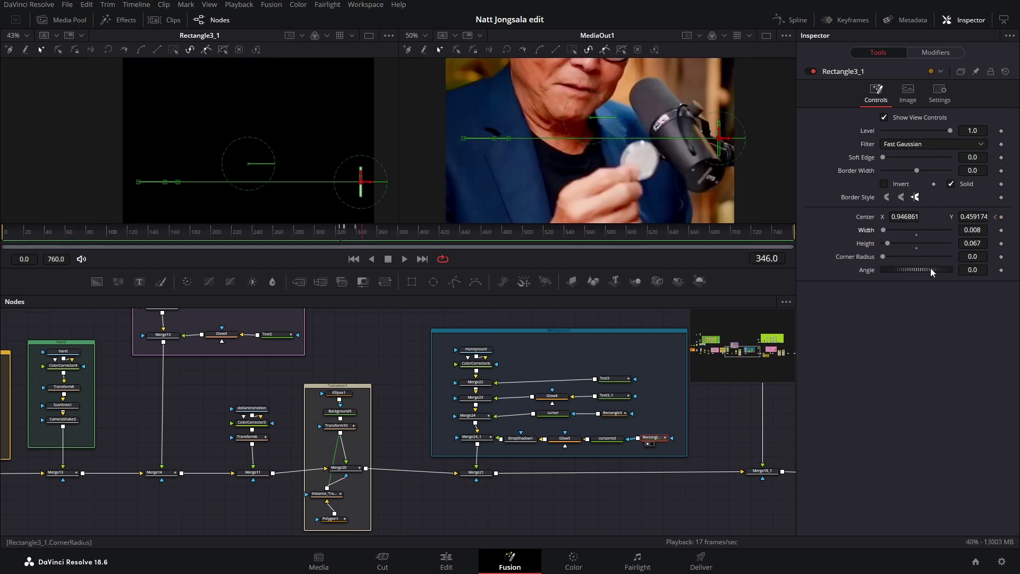
Preview the red cursor through Glow5, DropShadow1 and Merge24_1 in turn, examining Glow5's settings
click(561, 441)
key(1)
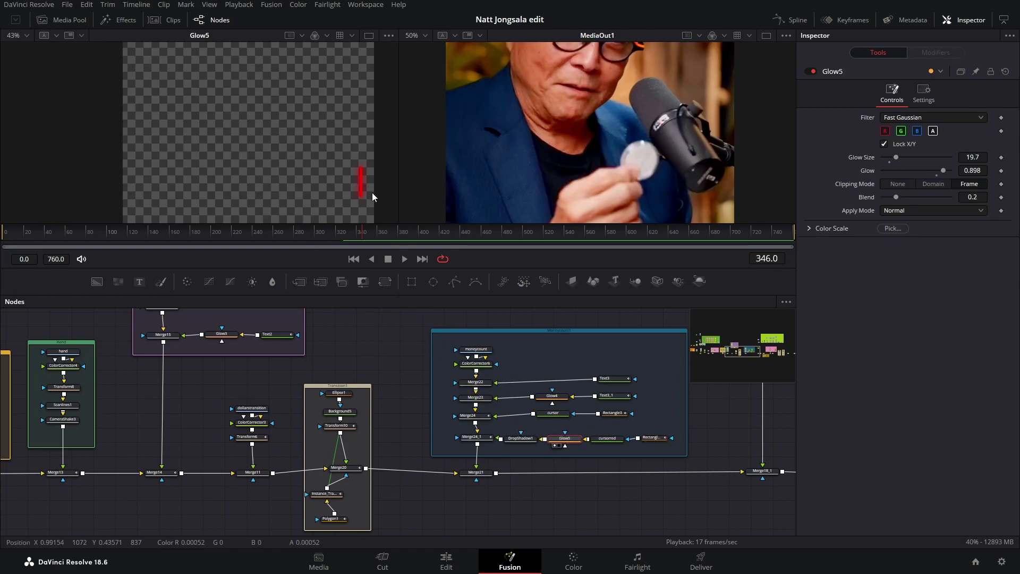
click(510, 445)
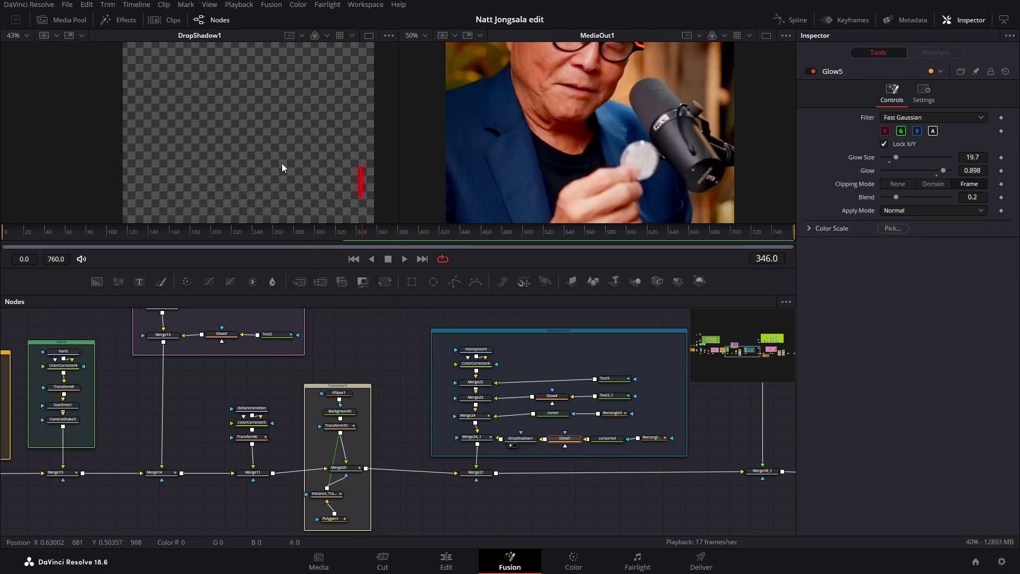
click(467, 444)
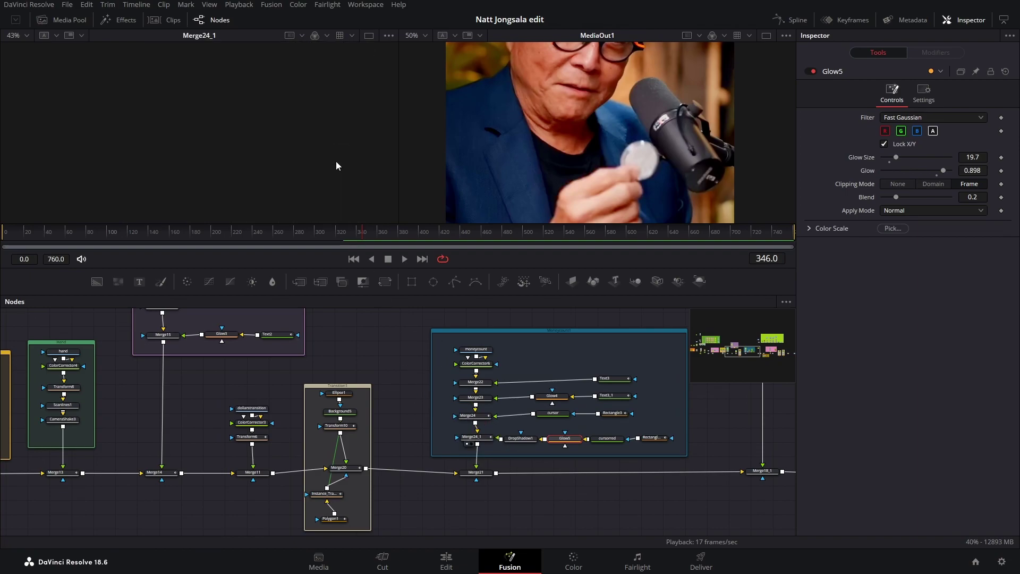
Preview Merge21 and inspect the moneycount clip's frame range, checking the final output through frame 354
click(468, 480)
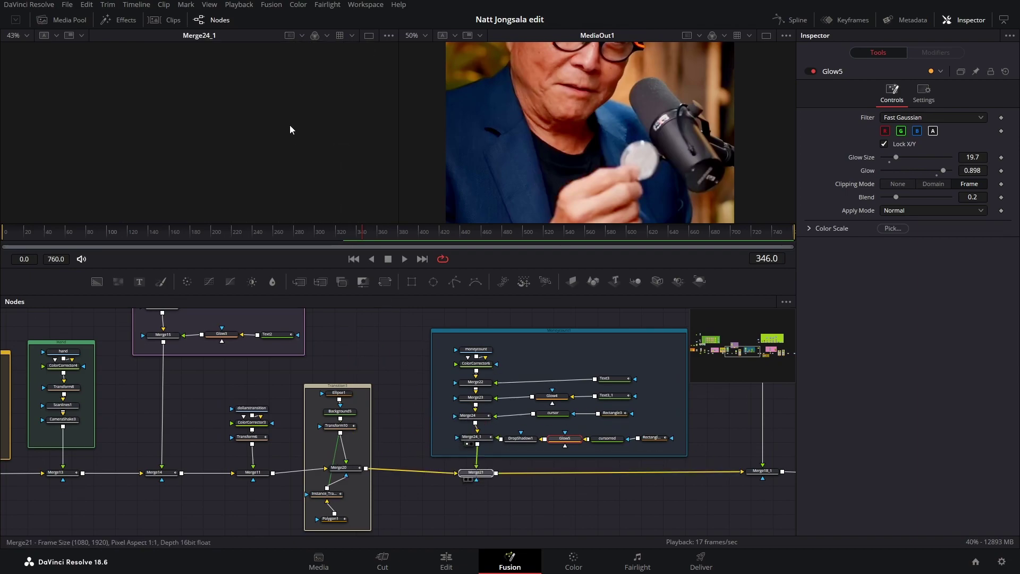
scroll(271, 130, down, 5)
click(476, 349)
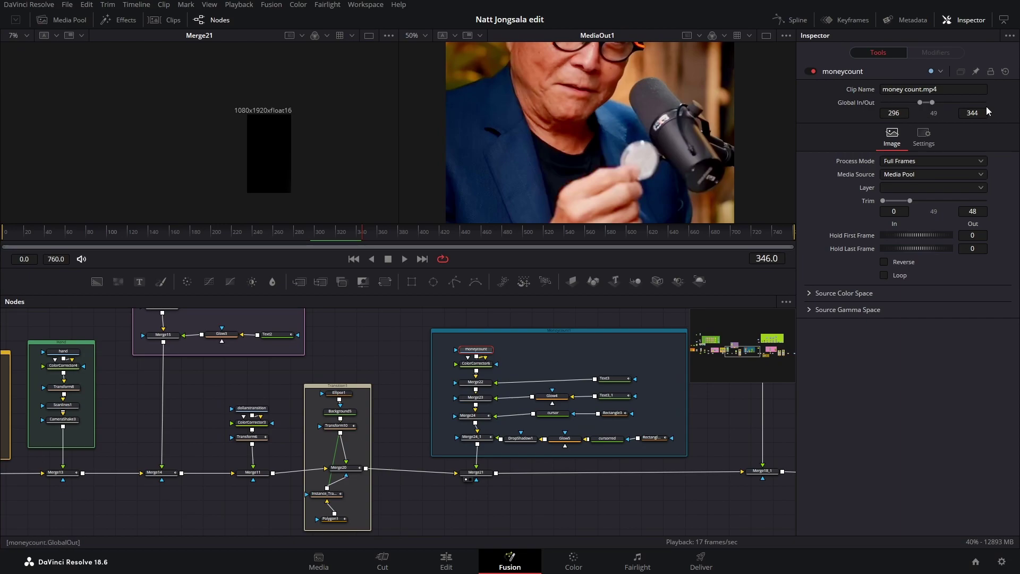
drag(343, 236, 364, 239)
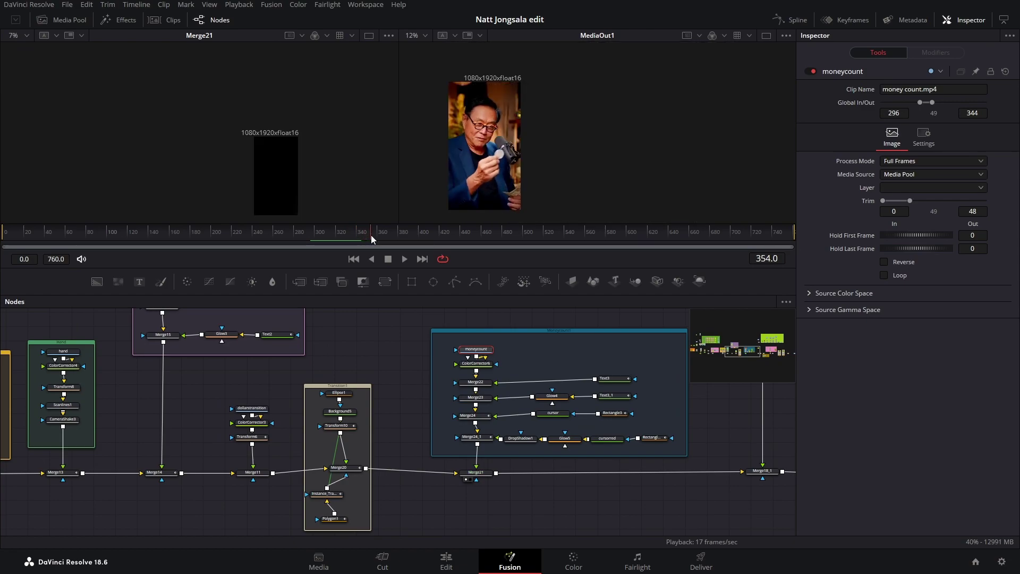
Preview the background clip beside the green currency-note group at frame 347 and inspect its frame range and trim settings
scroll(489, 421, right, 5)
scroll(490, 422, down, 1)
scroll(365, 498, right, 3)
scroll(365, 499, up, 3)
scroll(366, 499, down, 1)
scroll(366, 483, right, 3)
scroll(366, 468, up, 4)
scroll(367, 452, up, 3)
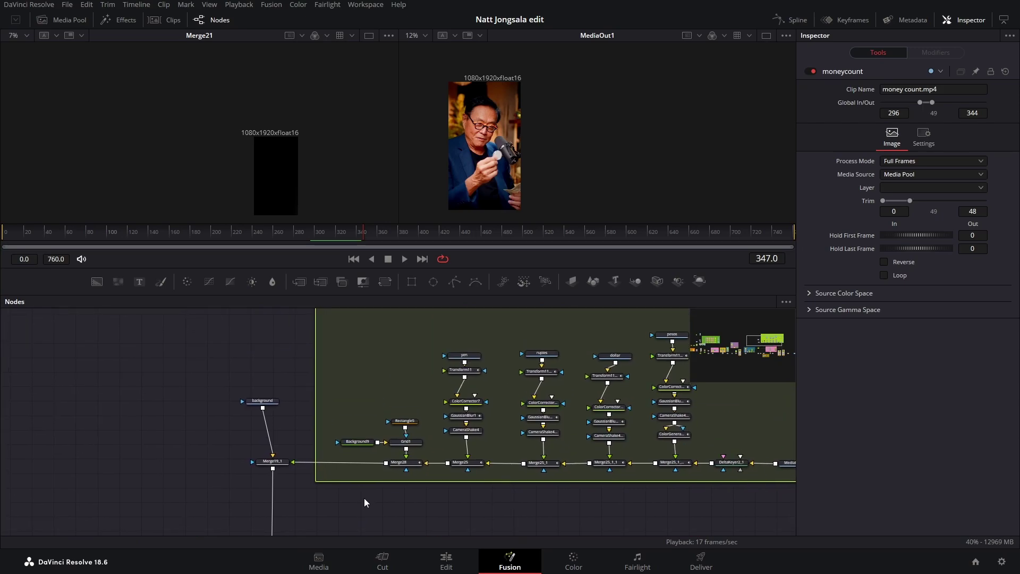
drag(264, 409, 286, 154)
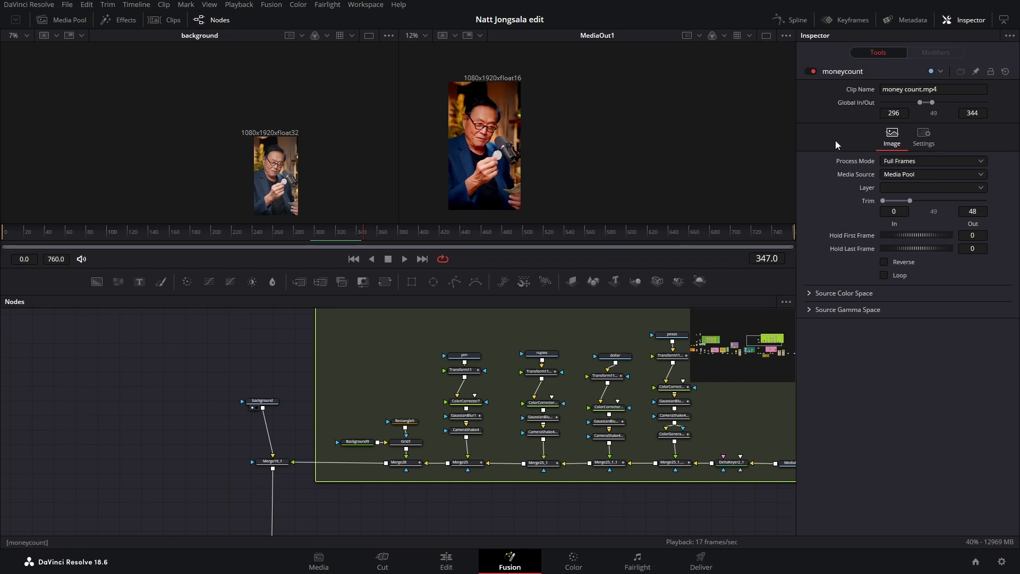
click(268, 405)
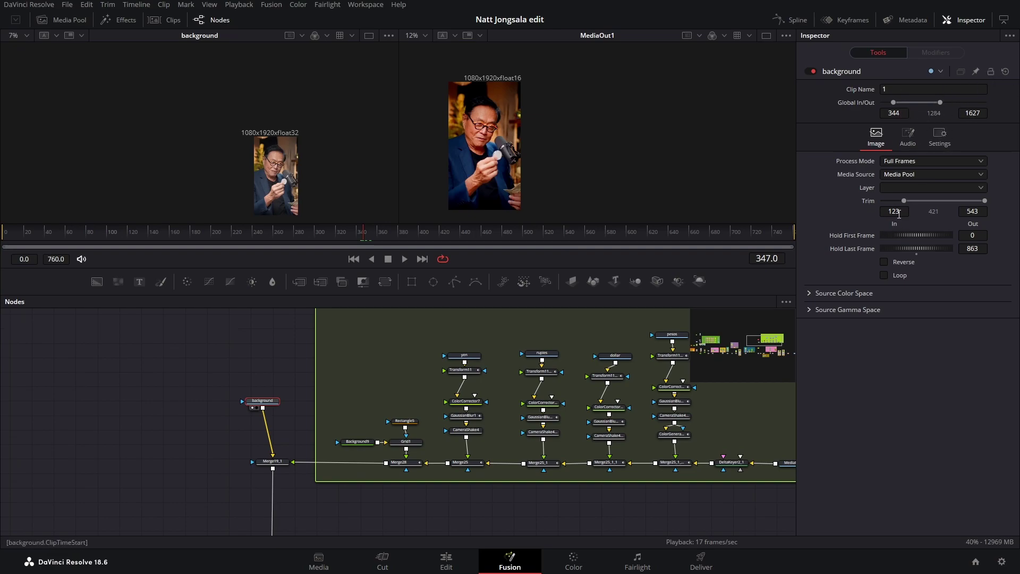
Preview the green-screen clip MediaIn11_1 and its DeltaKeyer2_1 key, checking the scene through frame 399
scroll(355, 384, right, 10)
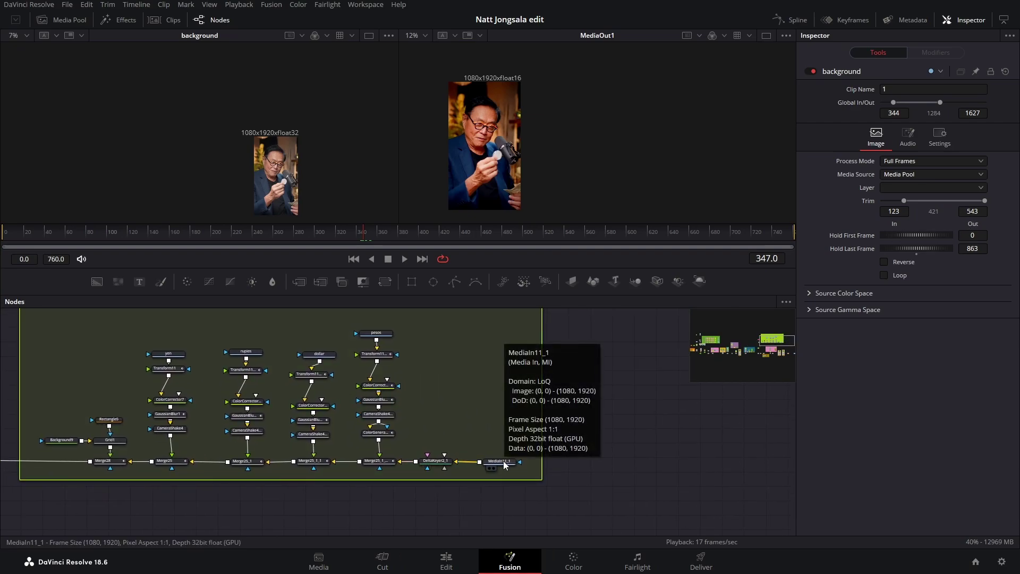
key(1)
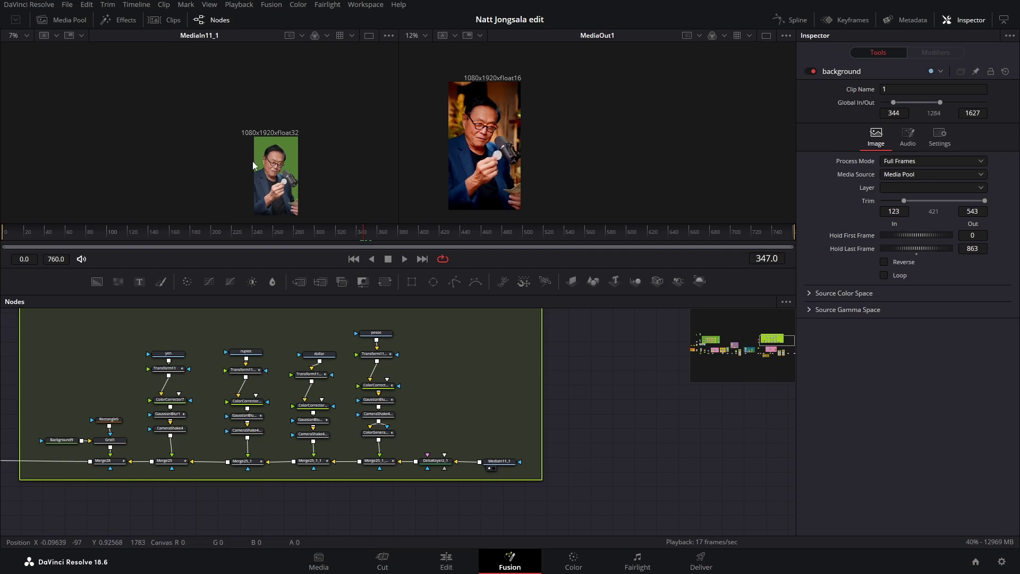
click(435, 461)
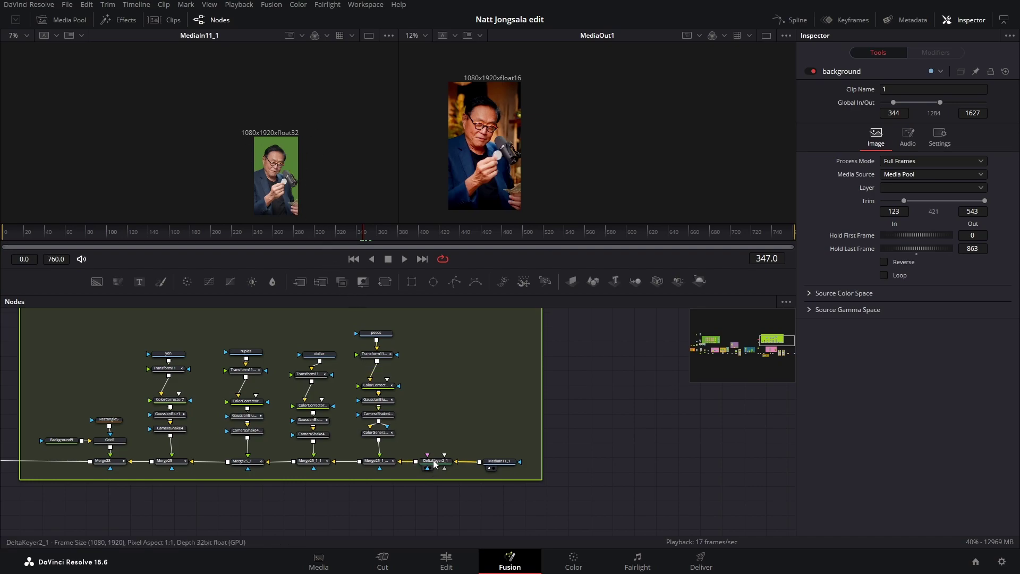
key(1)
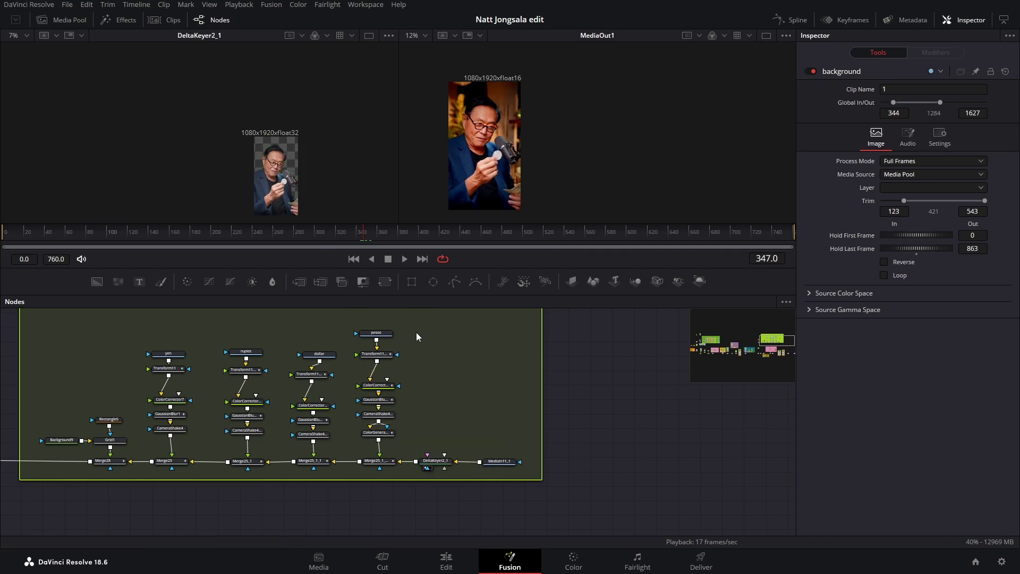
click(371, 235)
drag(372, 233, 418, 244)
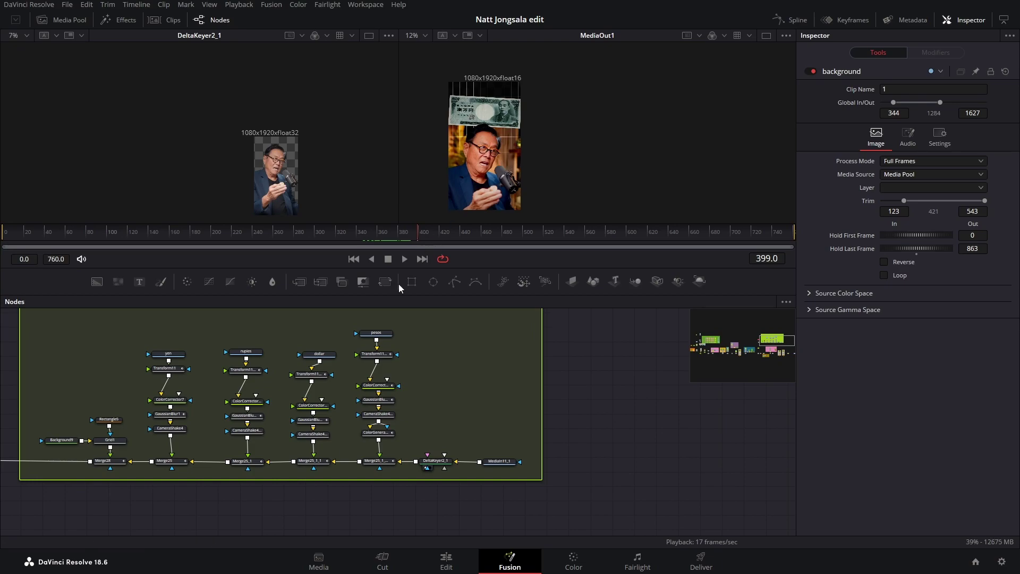
Preview the yen image and its Transform11 node at frame 399, examining the clip settings and position controls
click(168, 355)
drag(169, 357, 219, 155)
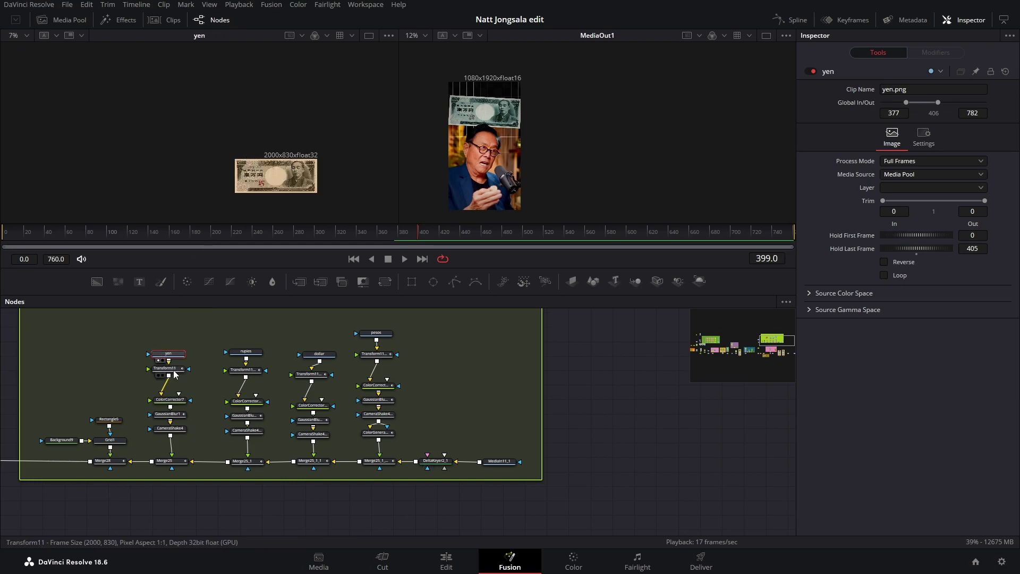
drag(171, 372, 219, 194)
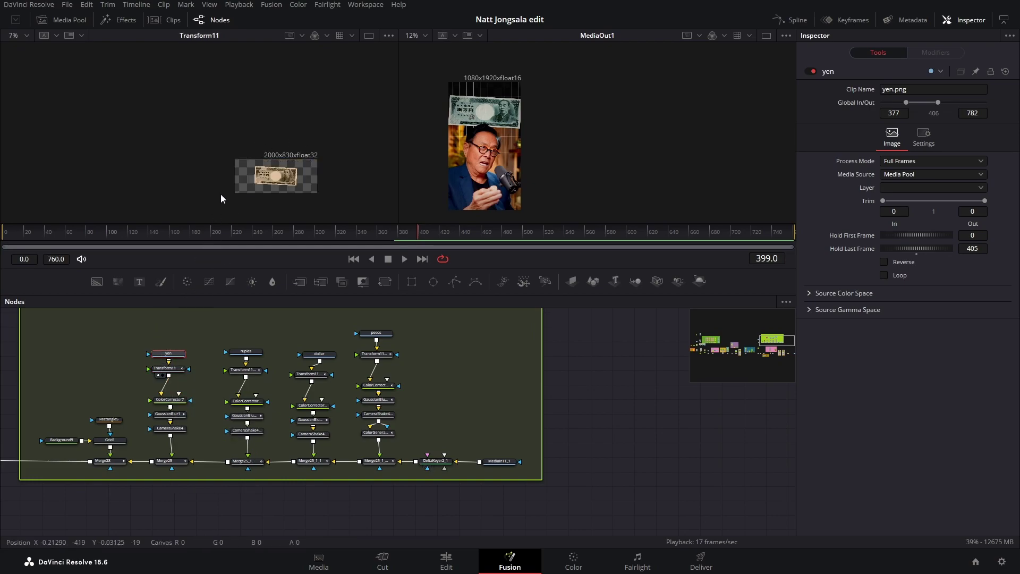
click(166, 368)
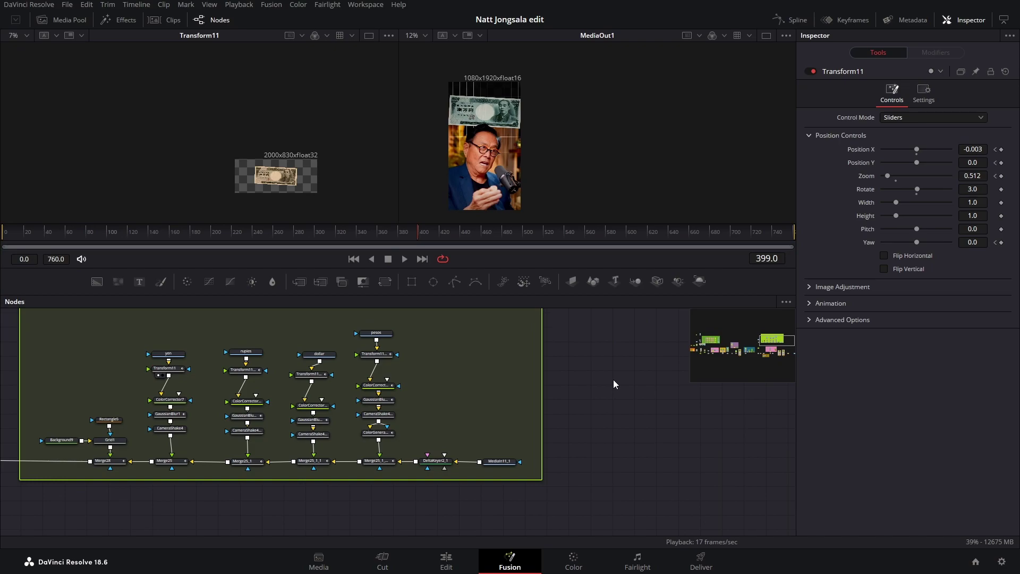
Search the tool list for "trans" and highlight the Transform effect listed below Transform (Xf), without adding it
key(shift+space)
text(trans)
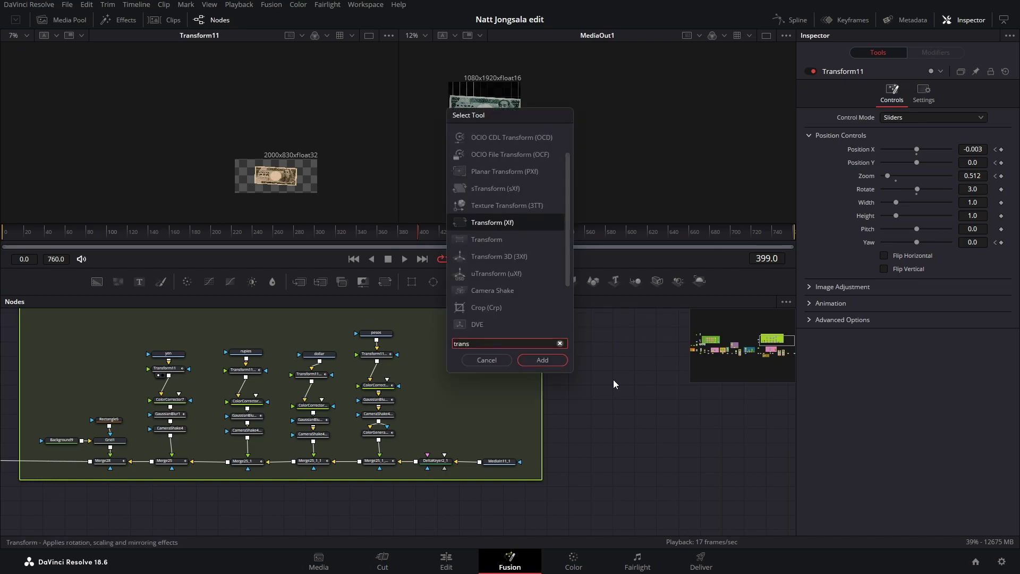
key(Down)
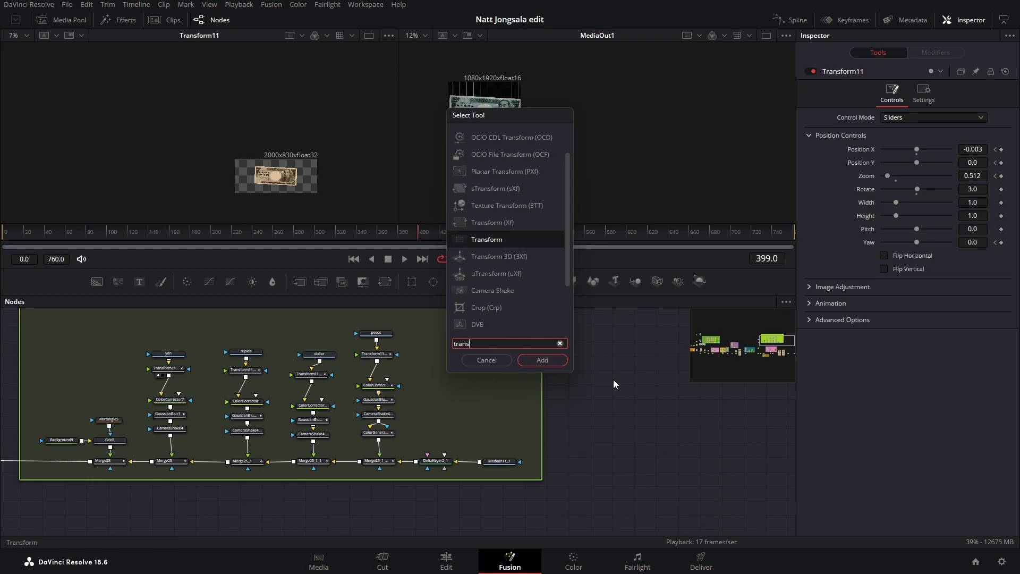
key(Escape)
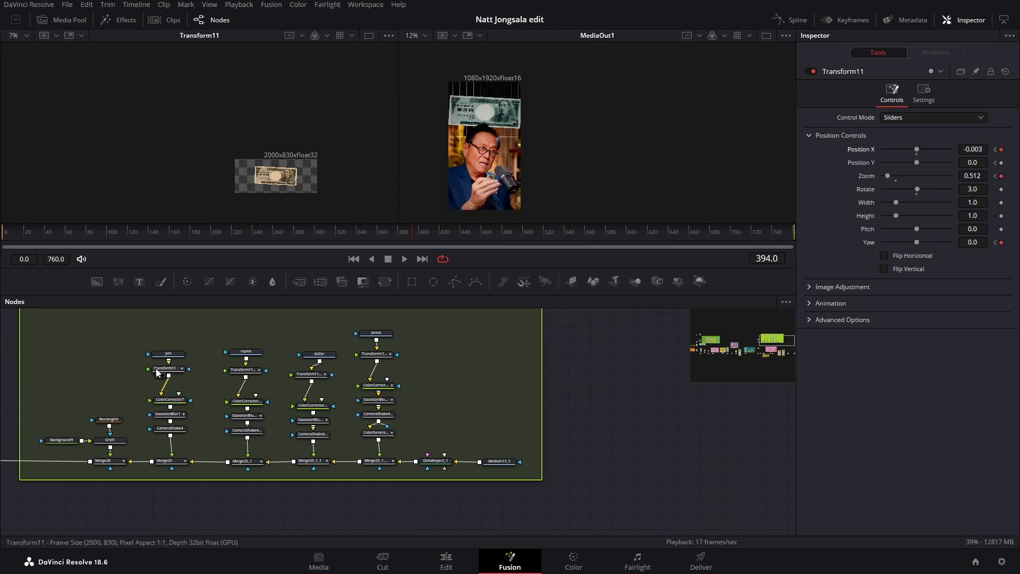
Examine Transform11's Position X keyframes at frames 377, 385 and 394 along with its Zoom and Yaw values
drag(394, 233, 395, 234)
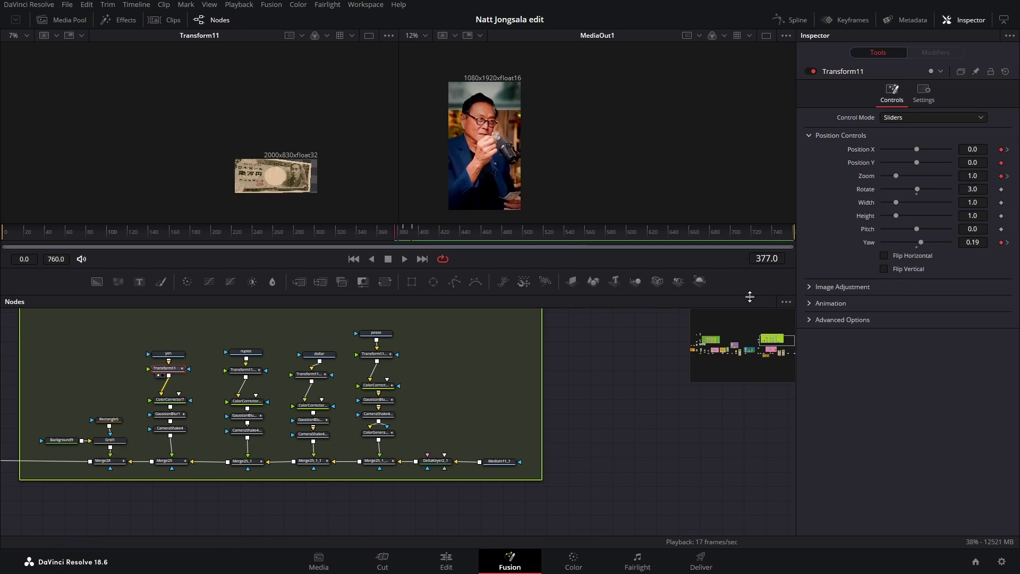
click(1008, 151)
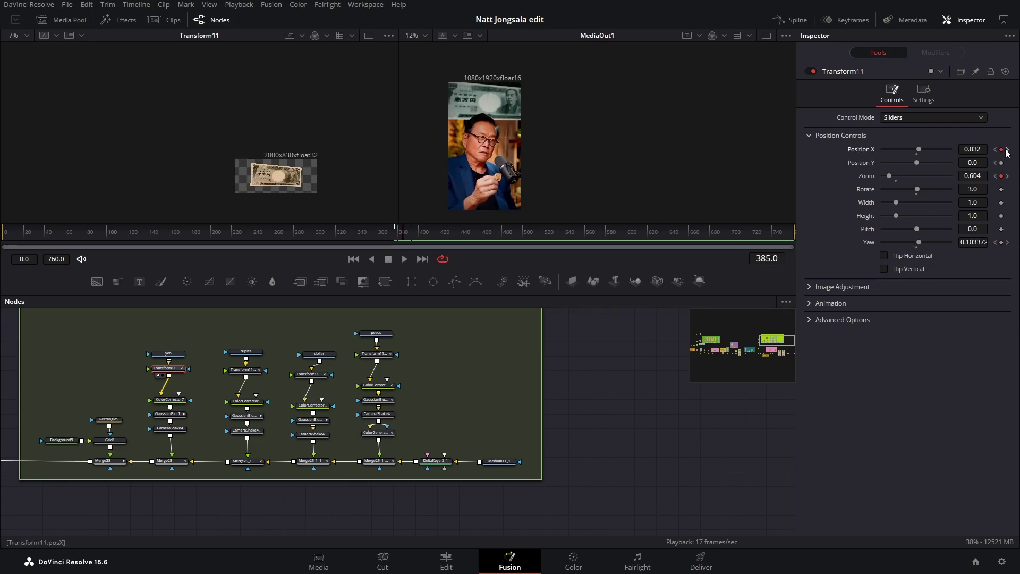
click(1009, 151)
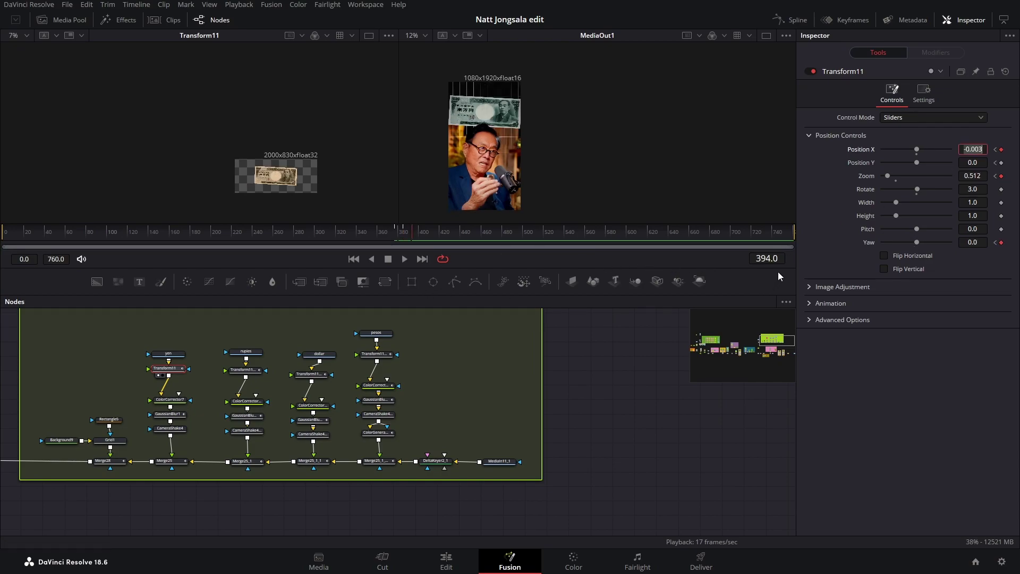
Preview ColorCorrector7 on the yen note and examine its tint and saturation settings
click(160, 407)
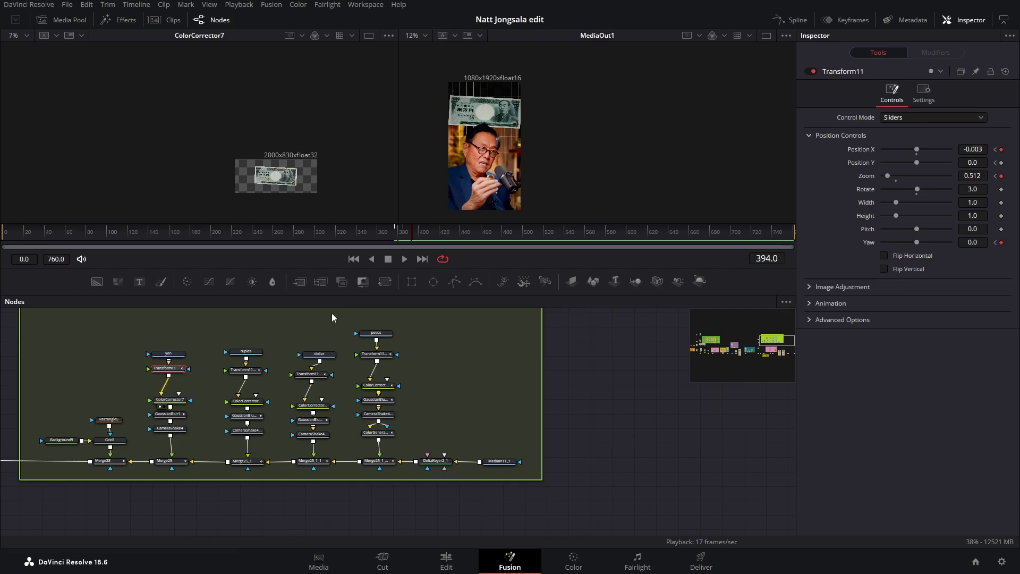
click(170, 399)
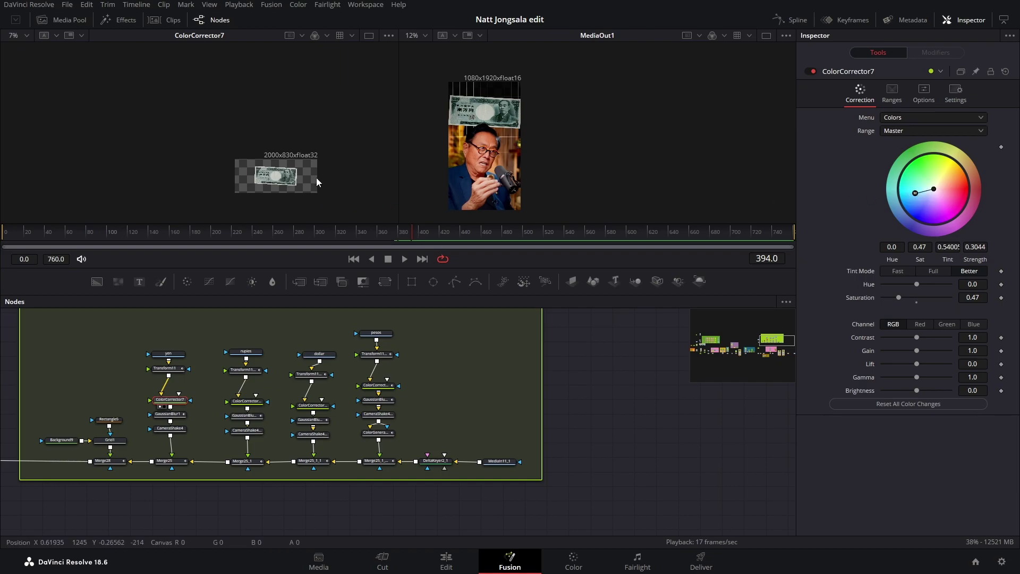
key(1)
Preview GaussianBlur1 and compare its Strength keyframes at frames 377 and 394
click(170, 419)
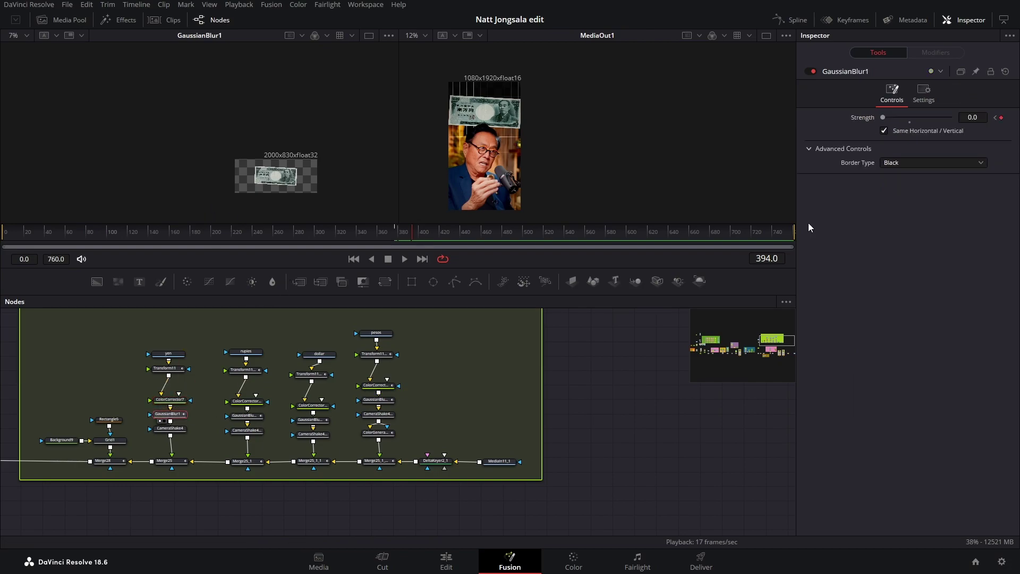
click(997, 118)
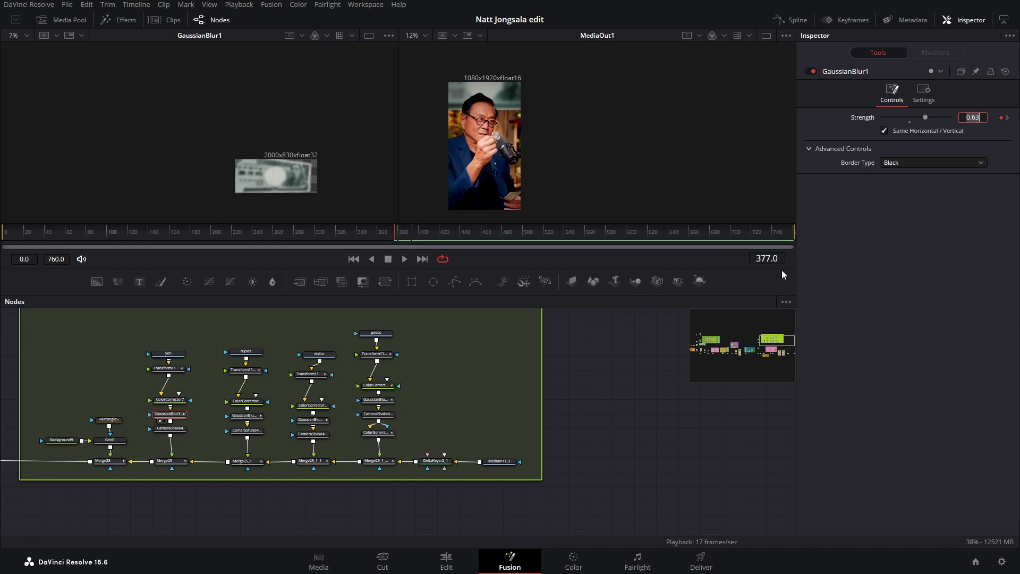
click(1008, 118)
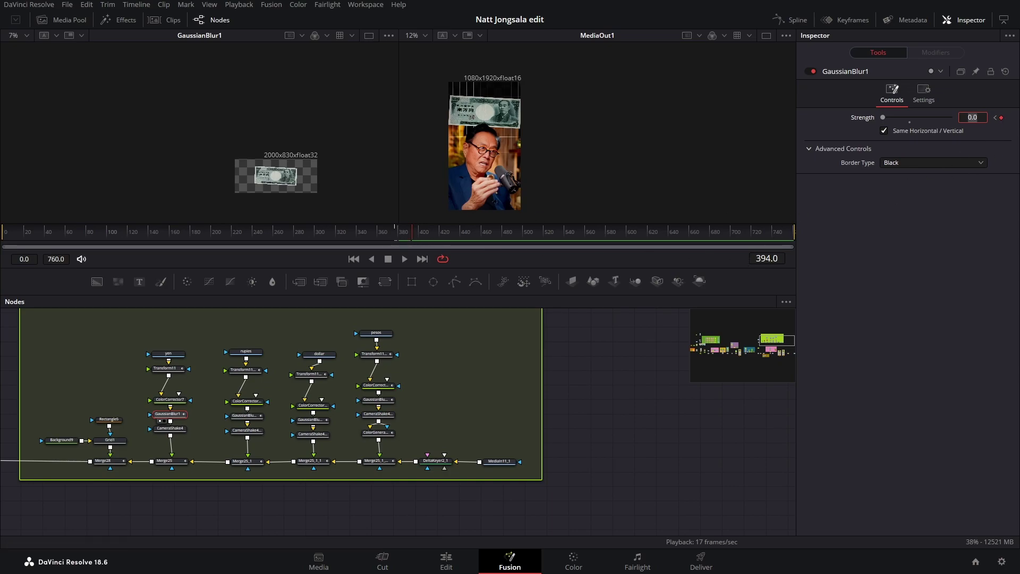
mouse_move(408, 227)
mouse_down()
mouse_move(400, 232)
mouse_move(413, 232)
mouse_up()
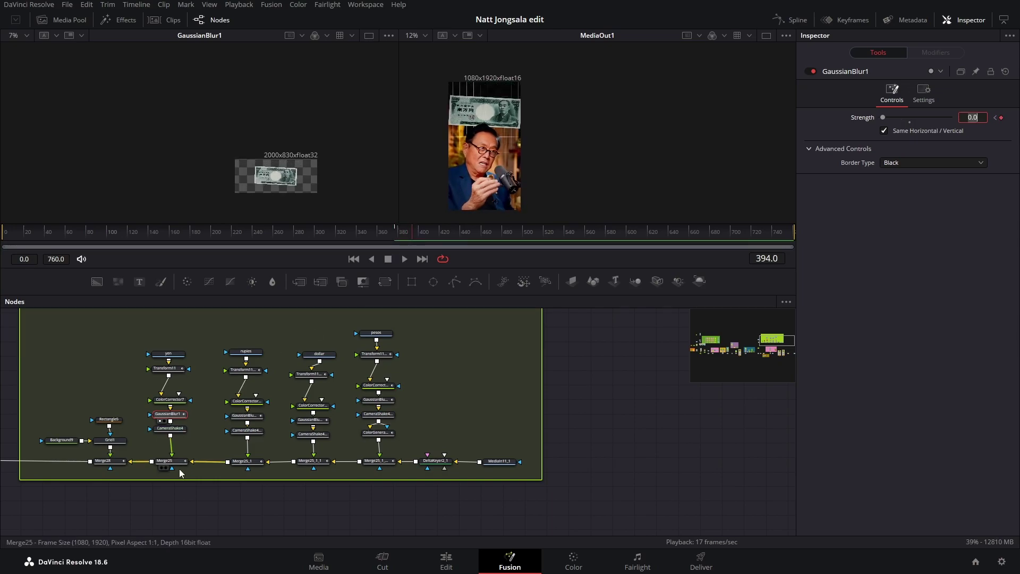
Preview CameraShake4 on the yen note through frame 402, and examine the Merge25 composite and its merge settings
click(160, 436)
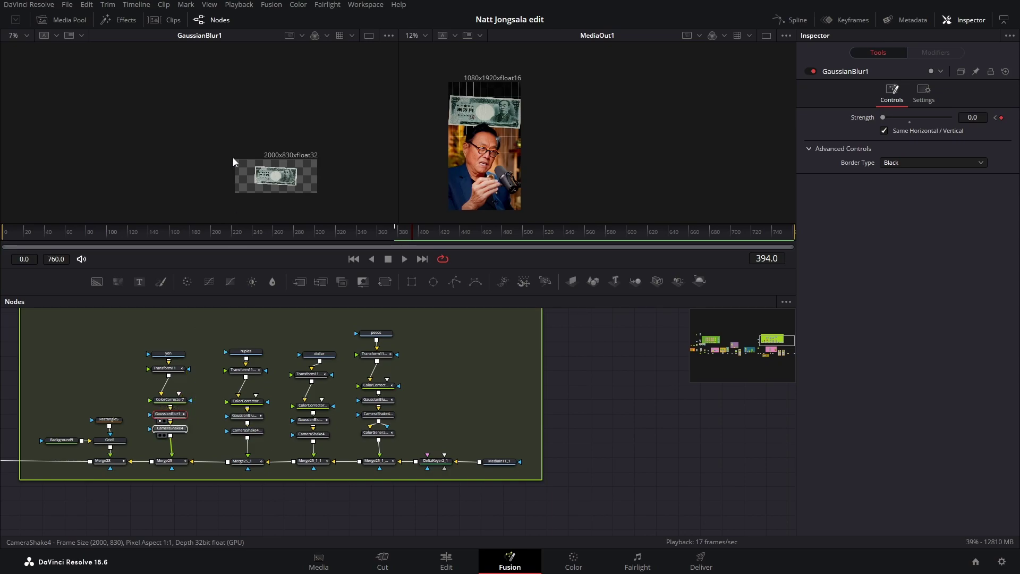
click(407, 234)
mouse_move(406, 234)
mouse_down()
mouse_move(394, 231)
mouse_move(442, 232)
mouse_move(410, 234)
mouse_move(421, 234)
mouse_up()
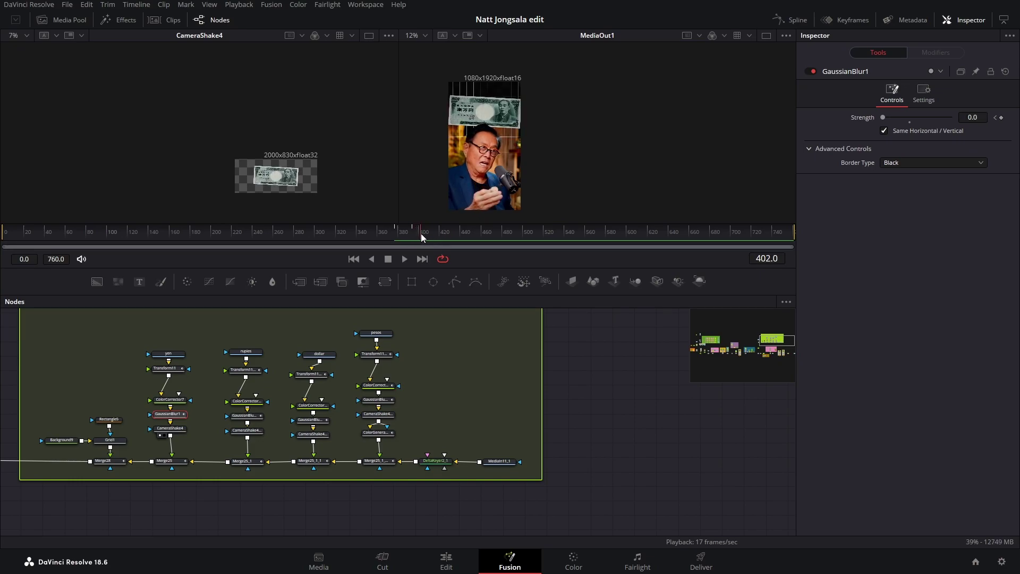
click(170, 462)
key(1)
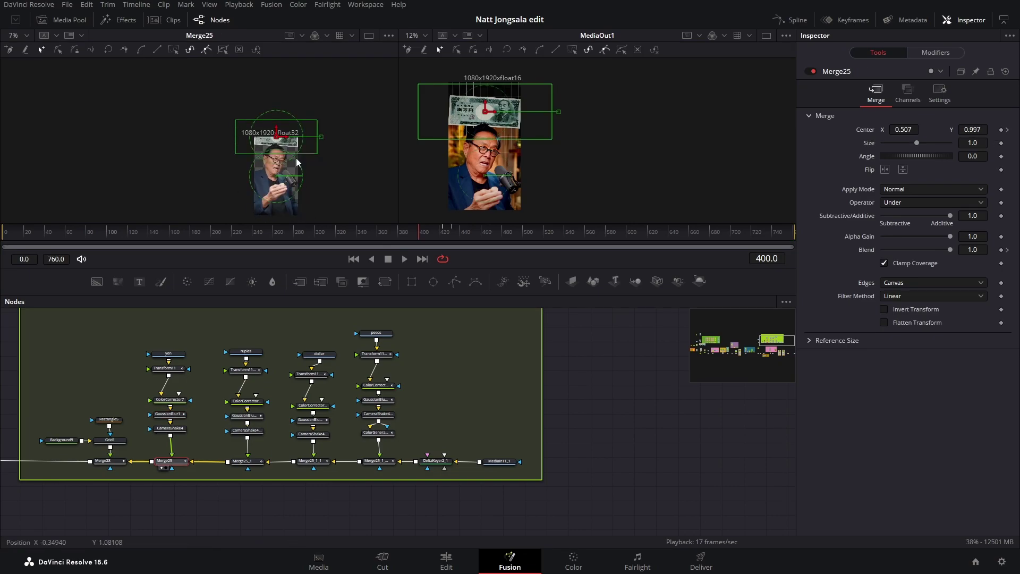
Preview the rupies image and its Transform11_1 node, moving the playhead to frame 418
click(236, 359)
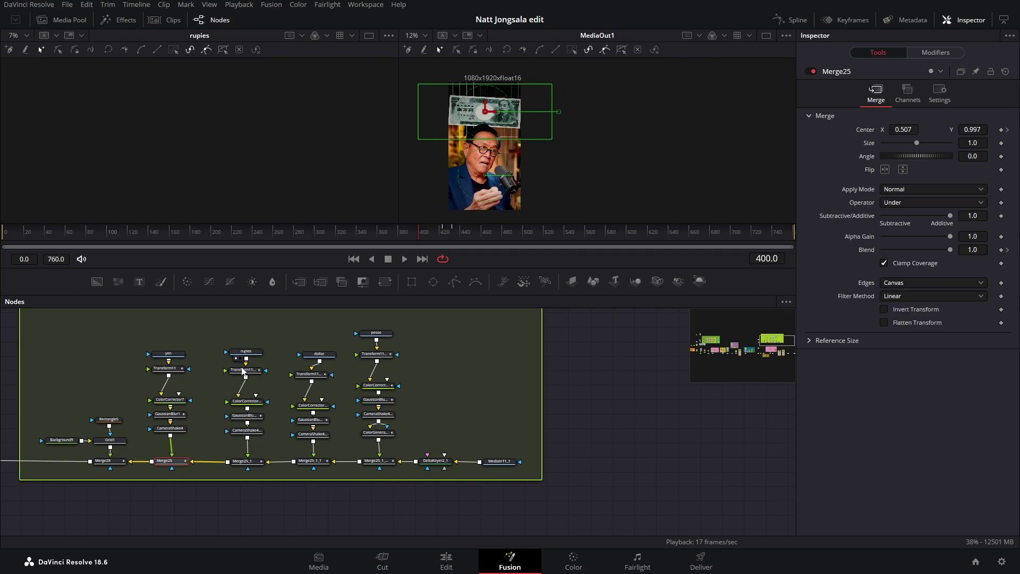
drag(427, 236, 439, 235)
drag(246, 370, 308, 226)
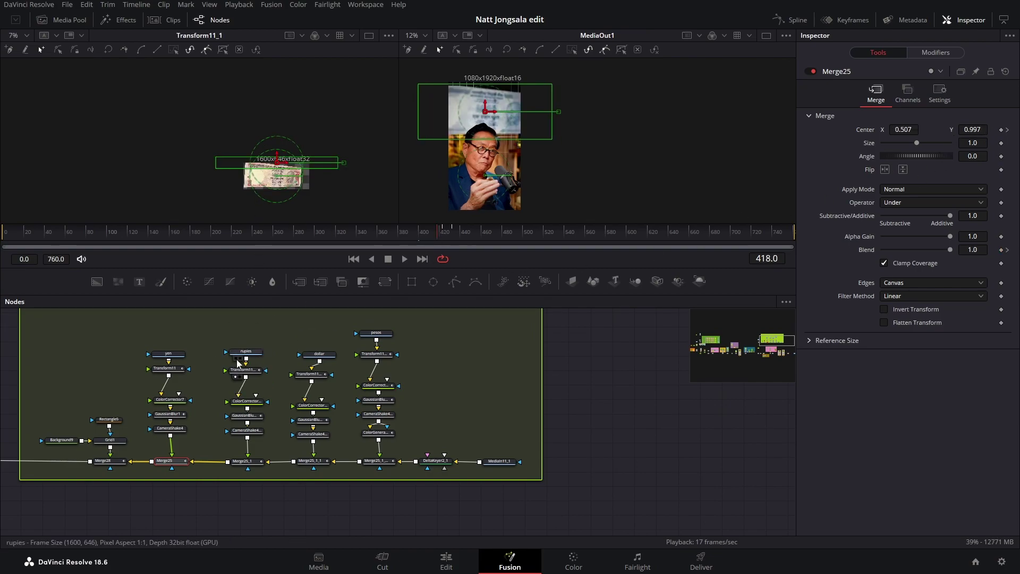
Examine Transform11_1's Position X keyframes at frames 414, 422 and 431 along with its Zoom and Yaw values
click(277, 173)
click(439, 235)
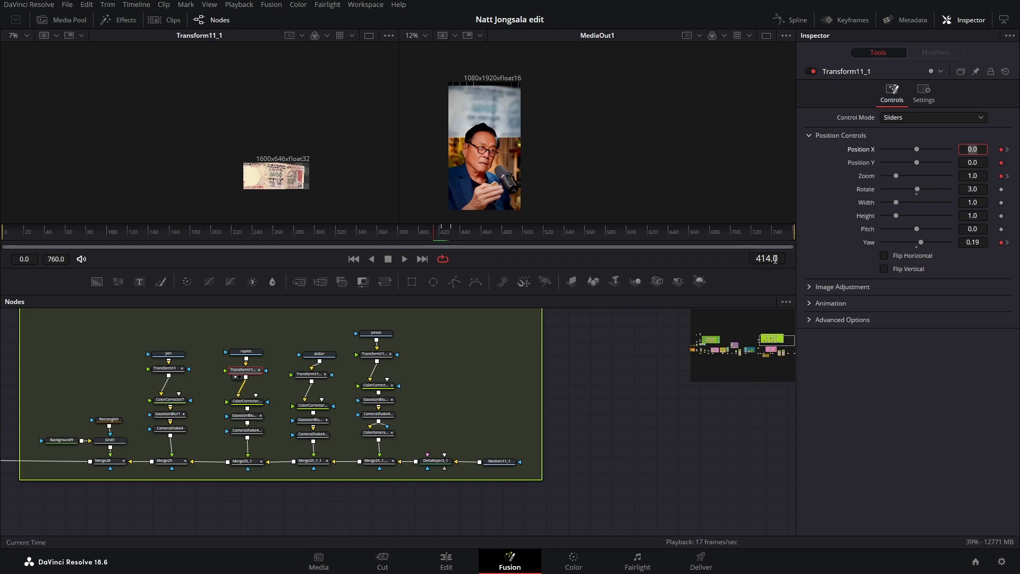
click(1008, 151)
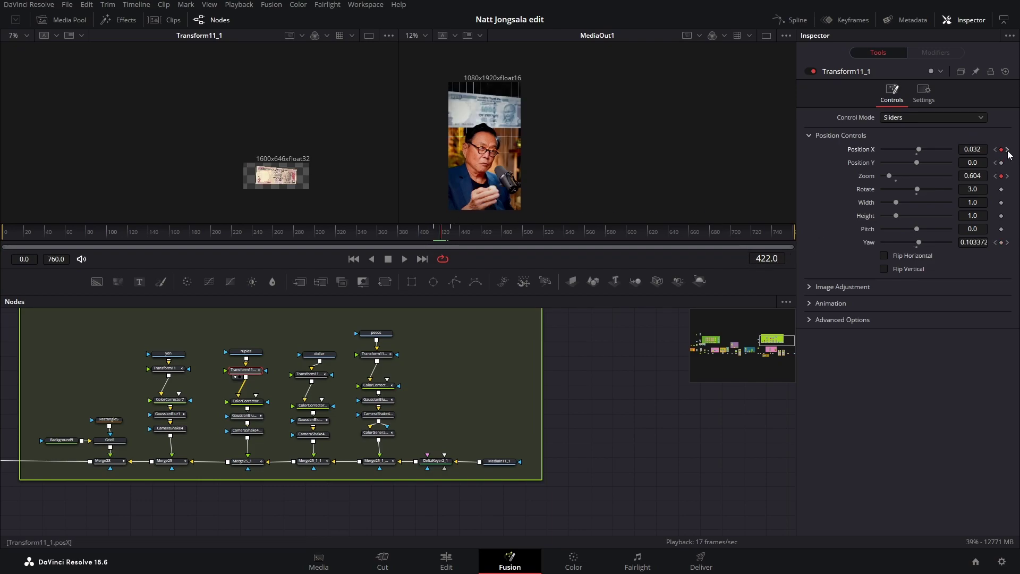
click(1008, 151)
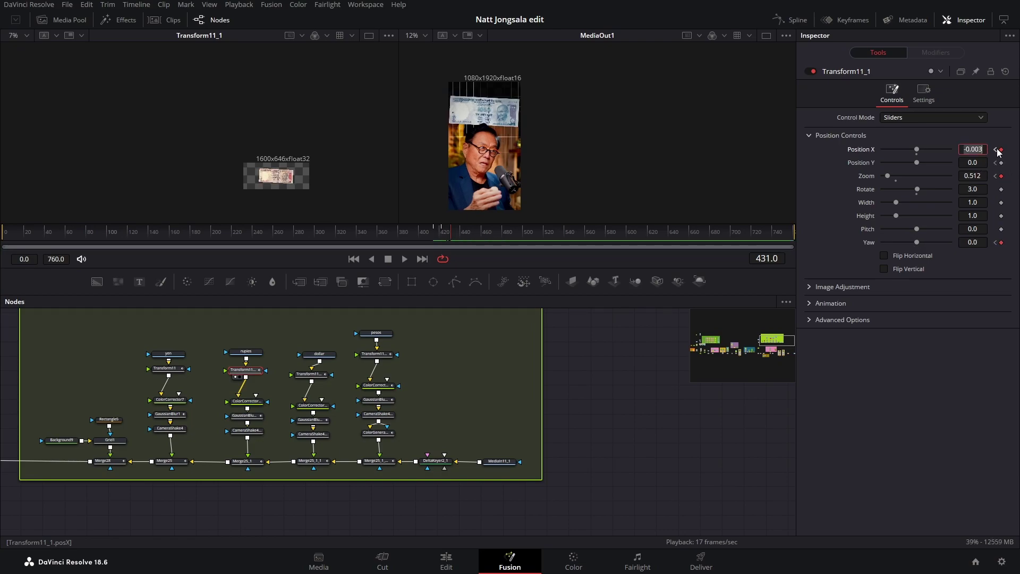
click(996, 150)
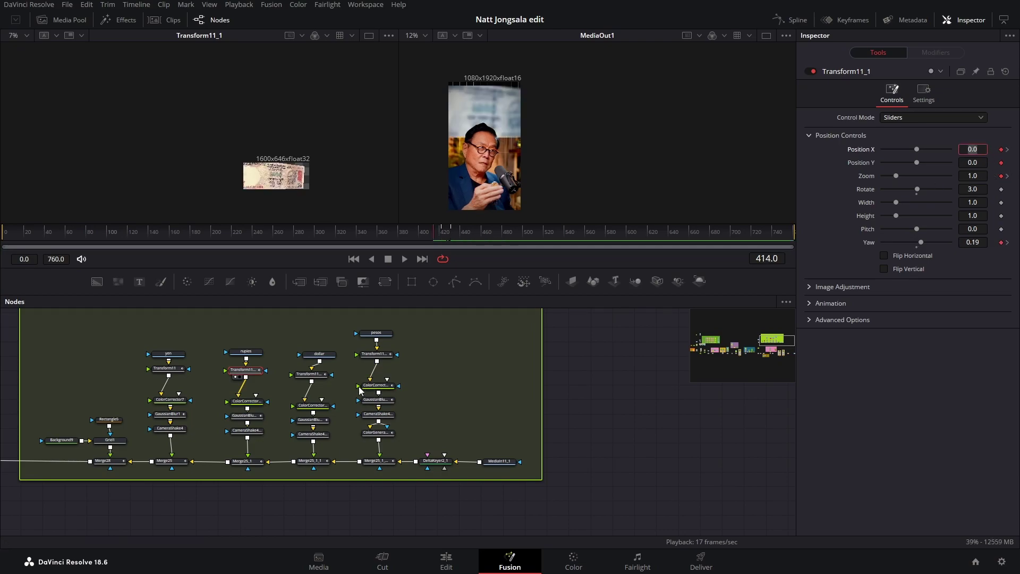
Expand Transform11_1 in the keyframe editor, shift its keyframes so they start near frame 512, and scrub through them
click(851, 19)
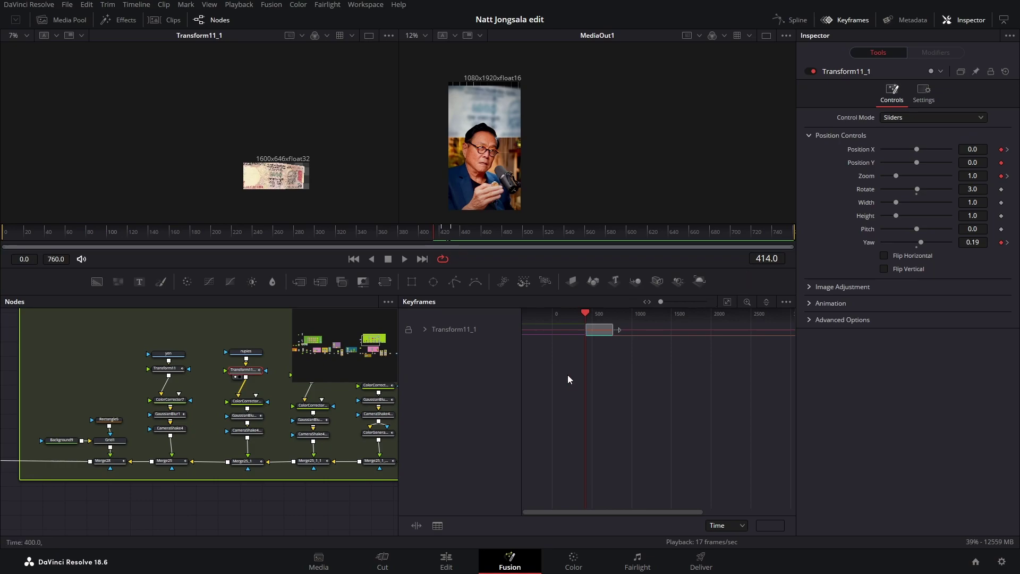
scroll(582, 371, up, 5)
click(424, 329)
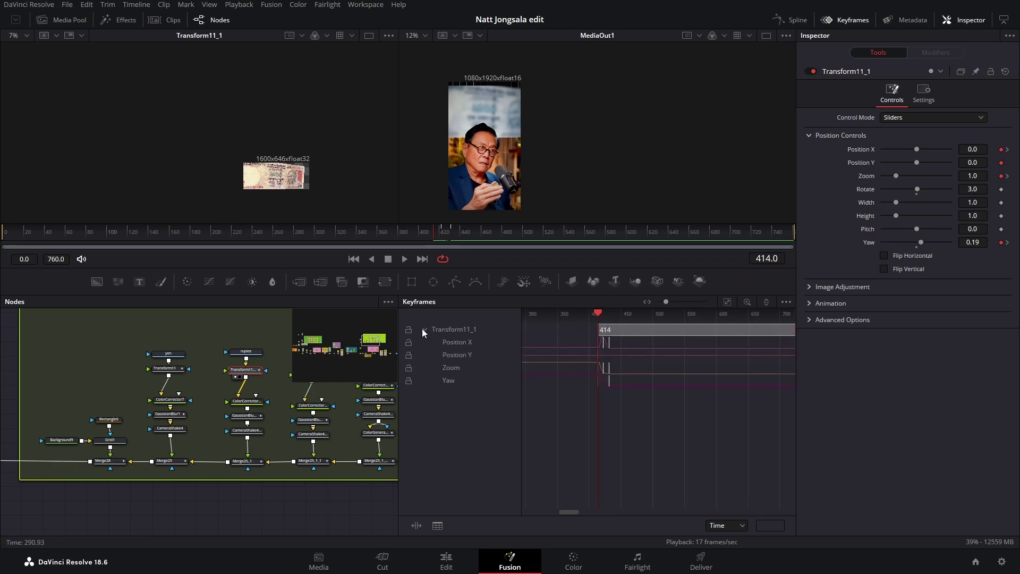
drag(582, 328, 572, 330)
drag(606, 386, 671, 381)
click(534, 232)
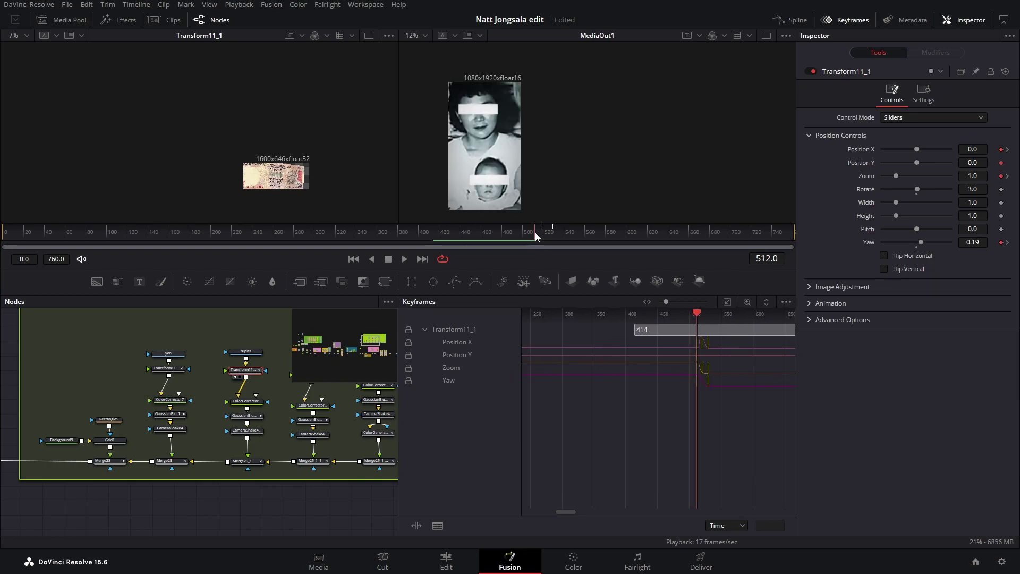
drag(535, 231, 551, 232)
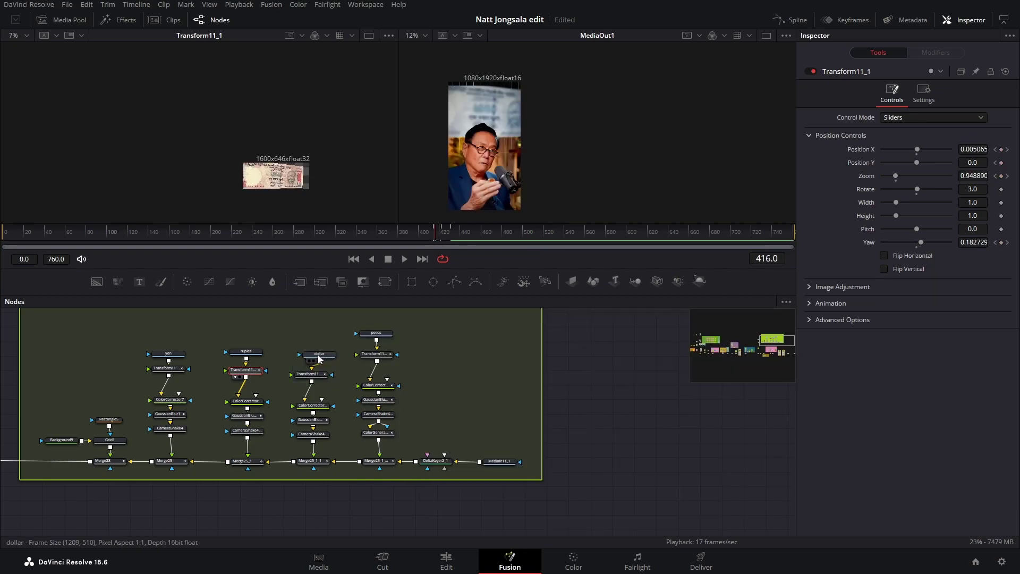
Preview the dollar image and Transform11_1_1, and examine the transform's Position X keyframe at frame 448
drag(318, 355, 321, 199)
drag(437, 235, 473, 234)
drag(309, 375, 299, 177)
click(323, 378)
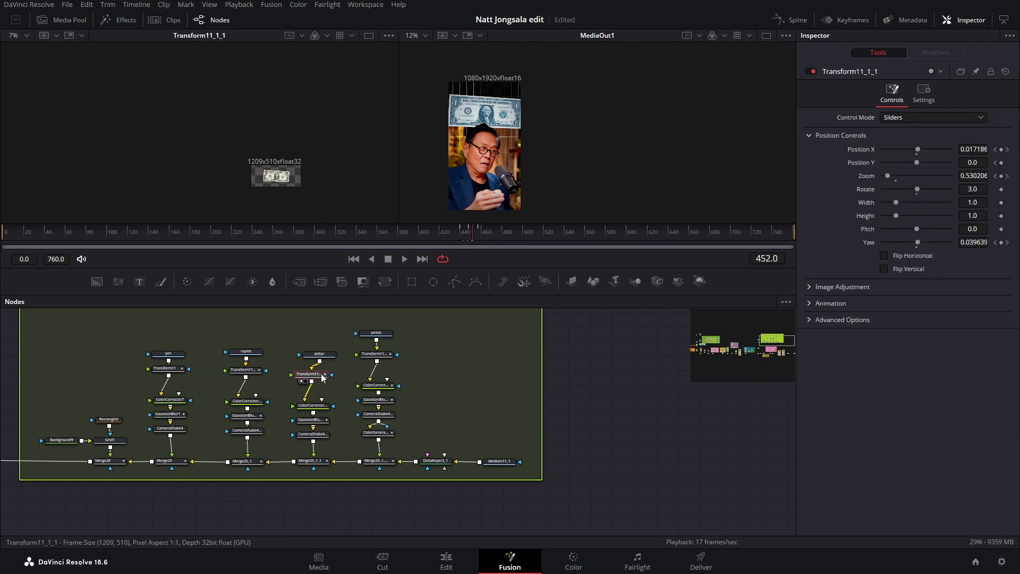
click(995, 150)
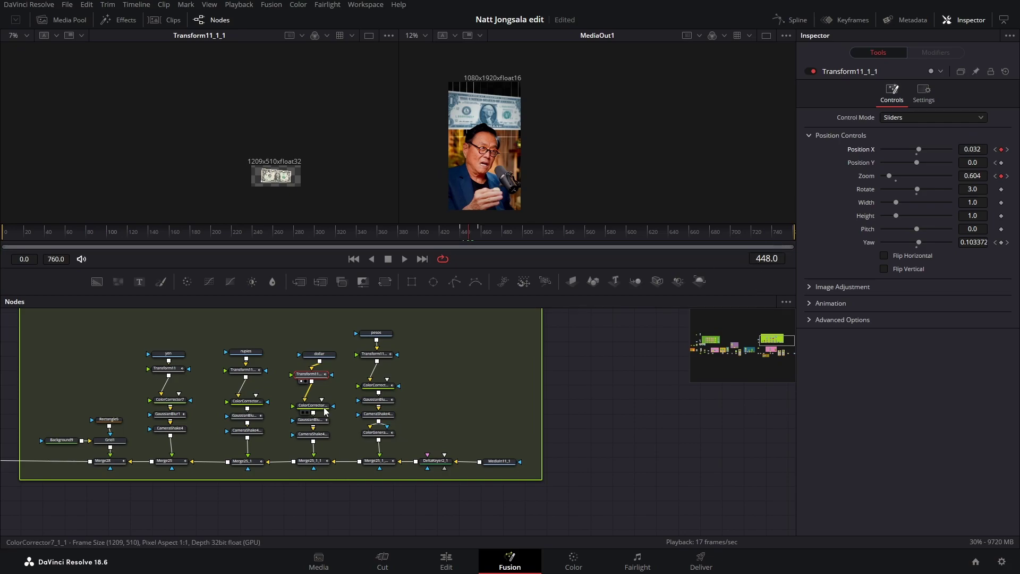
Preview ColorCorrector7_1_1 and GaussianBlur1_1_1 on the dollar note, and examine the corrector's tint and saturation settings
drag(317, 413, 318, 135)
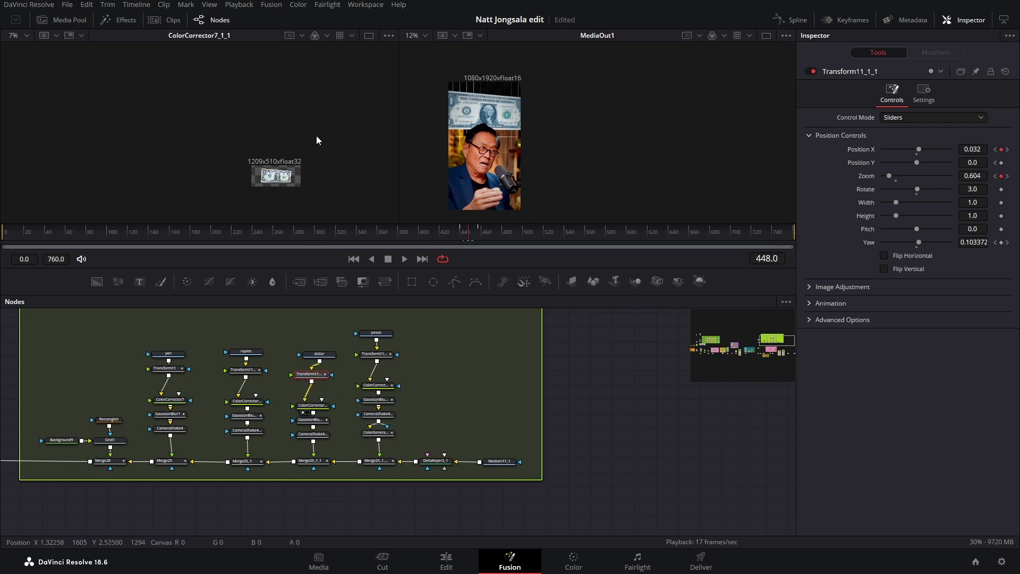
click(311, 407)
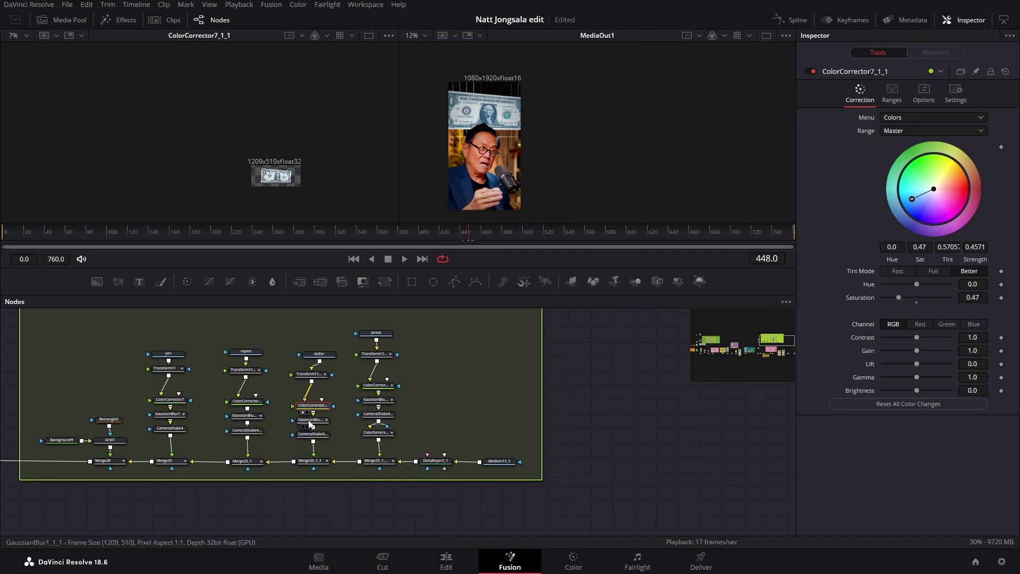
drag(311, 424, 304, 283)
drag(304, 182, 304, 183)
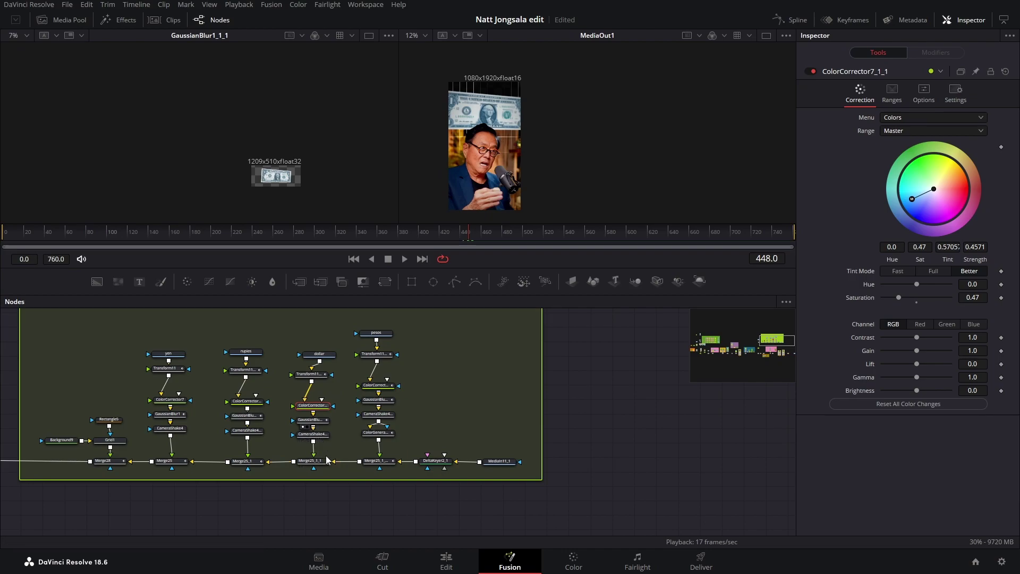
Preview the pesos image and scrub its appearance behind the speaker up to frame 483
click(376, 333)
drag(290, 178, 290, 179)
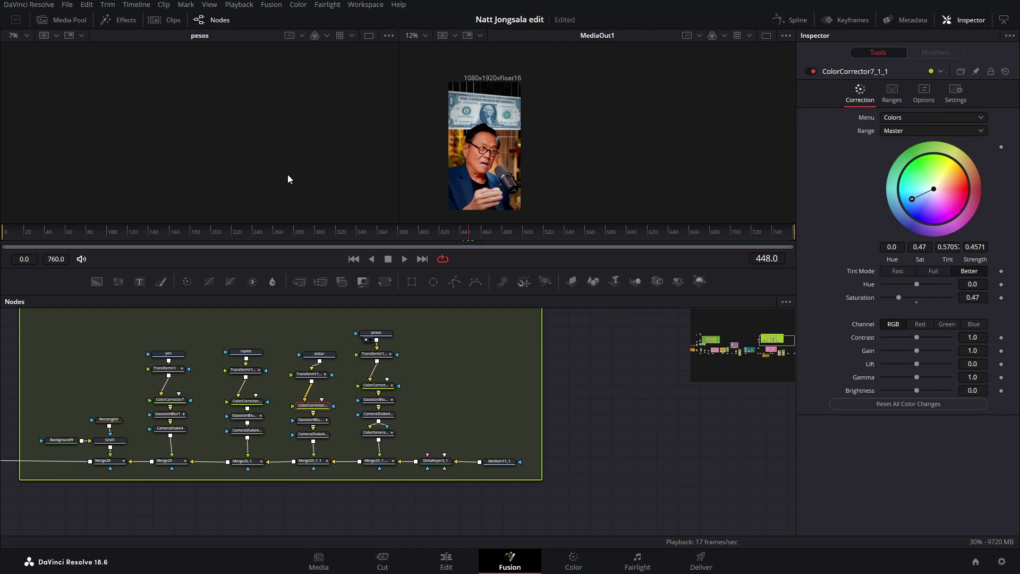
click(376, 333)
click(489, 235)
mouse_move(489, 235)
mouse_down()
mouse_move(585, 241)
mouse_move(484, 248)
mouse_move(506, 247)
mouse_up()
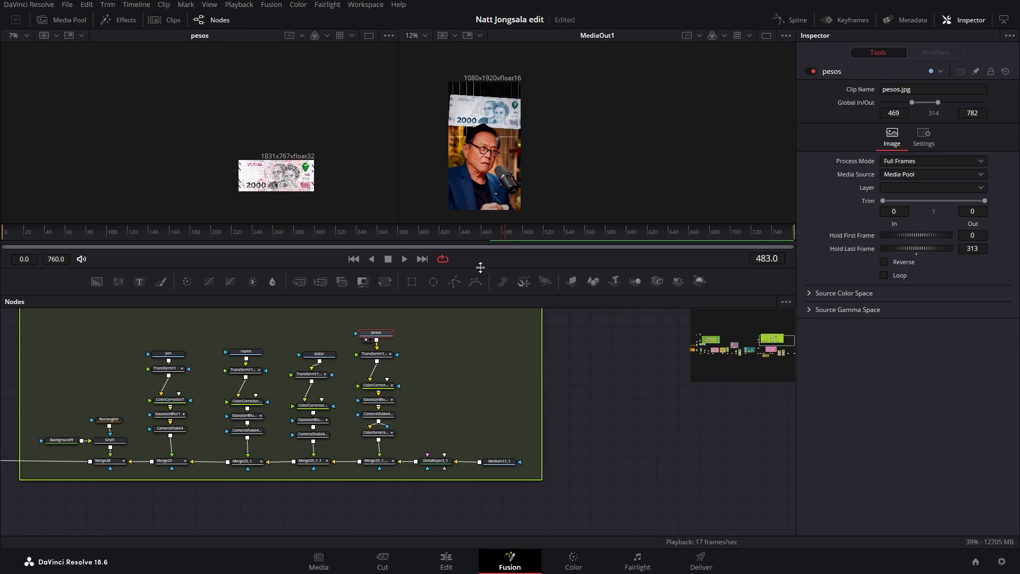
Preview Transform11_1_1_1 on the pesos note and compare its keyframed values at frames 487 and 470
drag(375, 354, 296, 200)
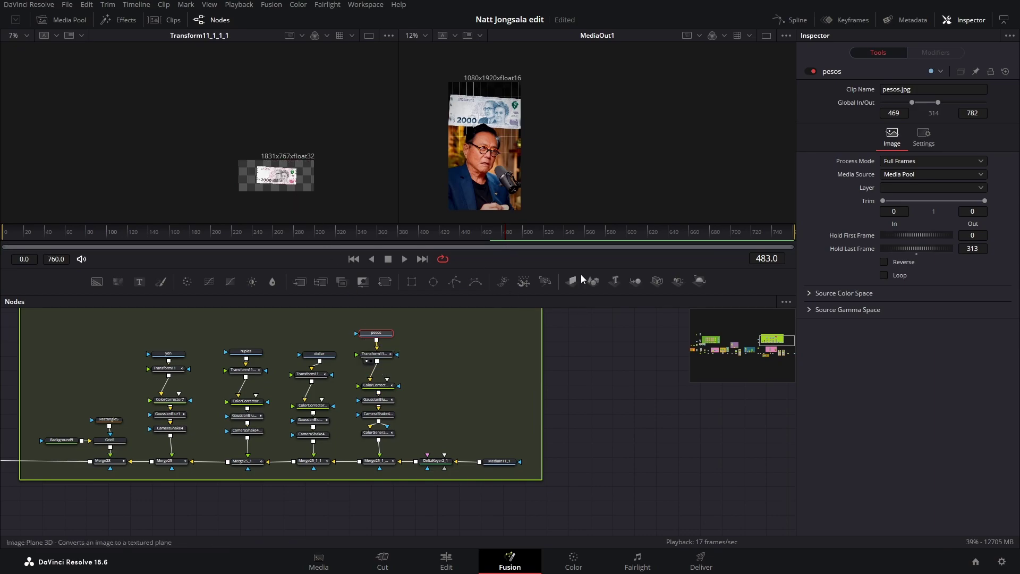
click(374, 354)
click(1008, 149)
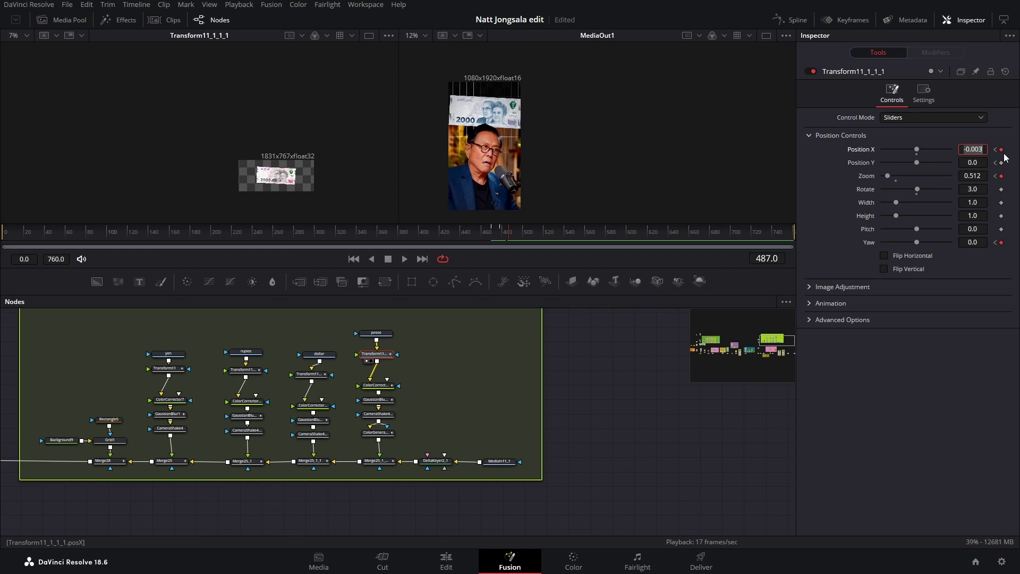
drag(508, 235, 492, 237)
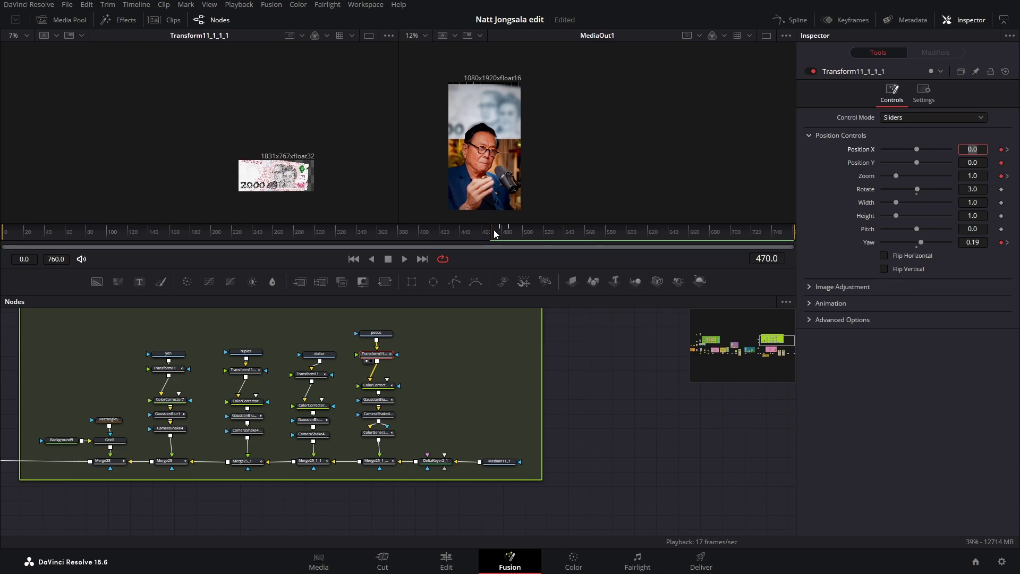
Preview the pesos note's ColorCorrector7_1_1_1, GaussianBlur1_1_1_1 and CameraShake4_1_1_1 outputs with the playhead at frame 487
click(368, 393)
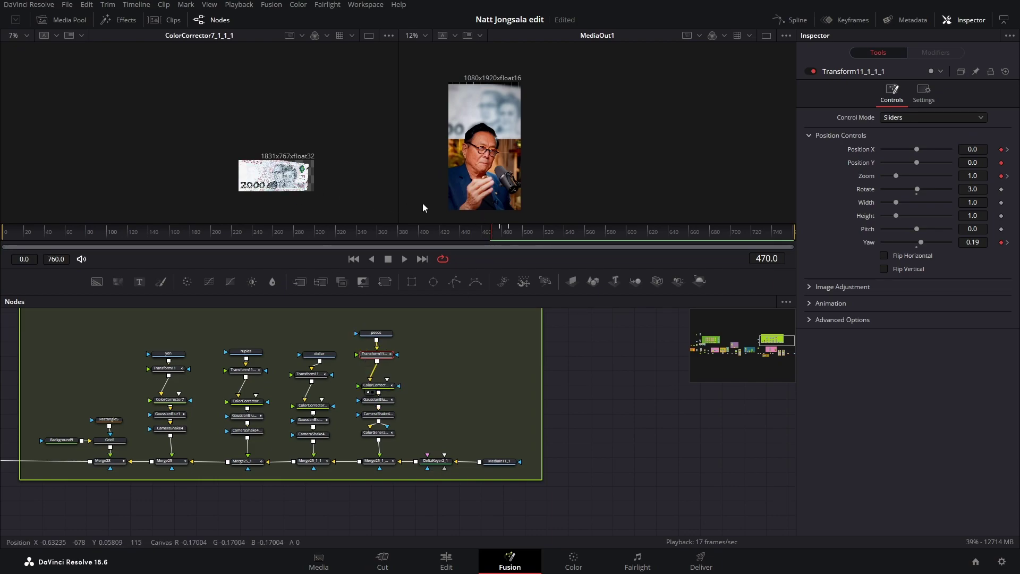
drag(495, 239, 510, 242)
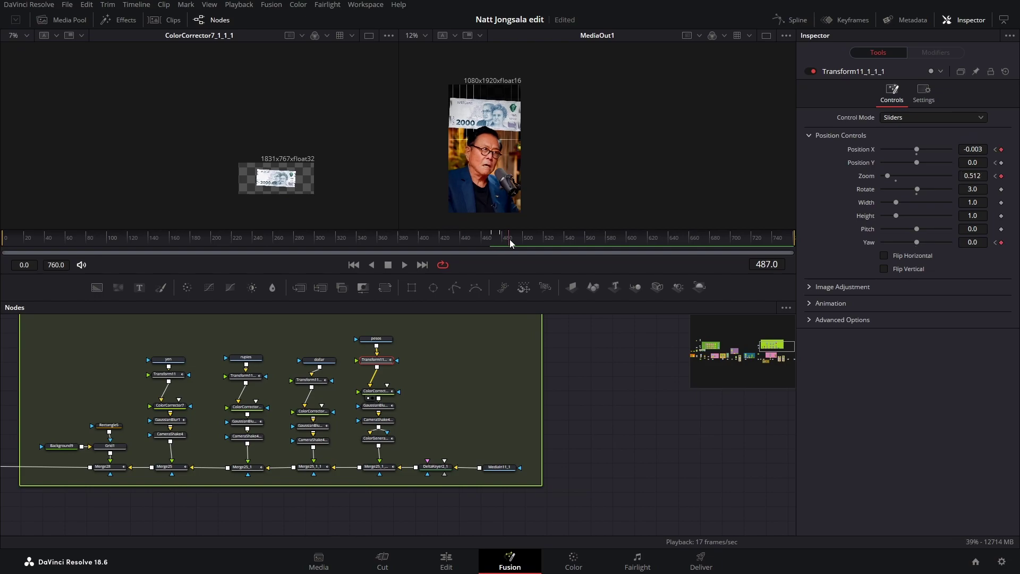
click(368, 413)
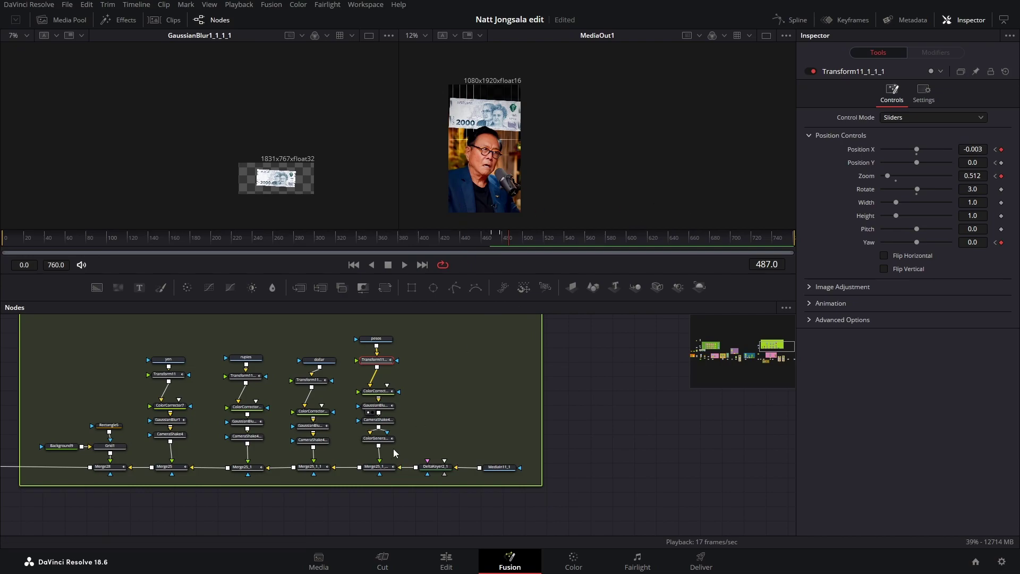
click(369, 427)
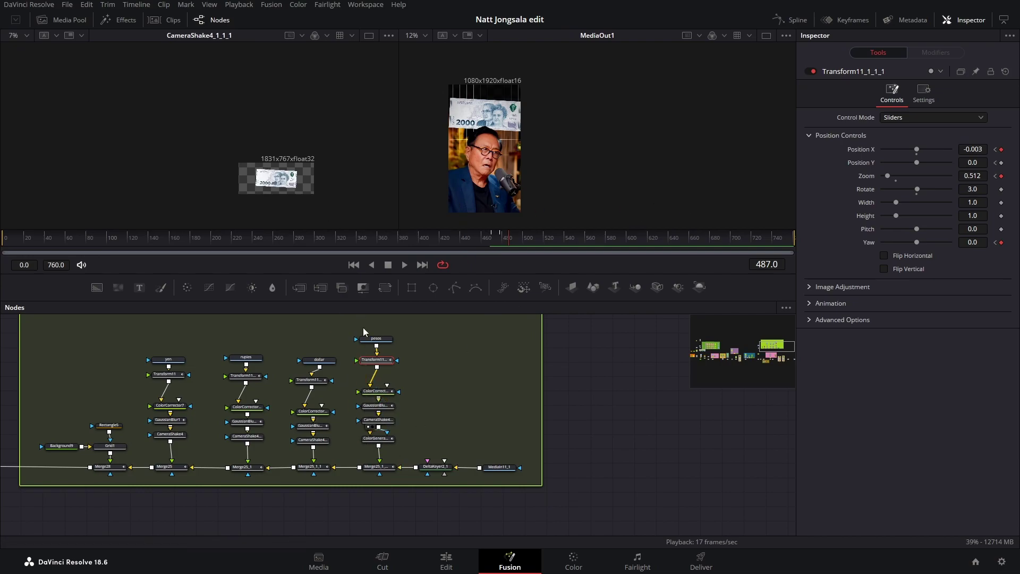
Preview ColorGenerator1 on the pesos note and examine its color settings
drag(376, 438, 345, 363)
key(ctrl+z)
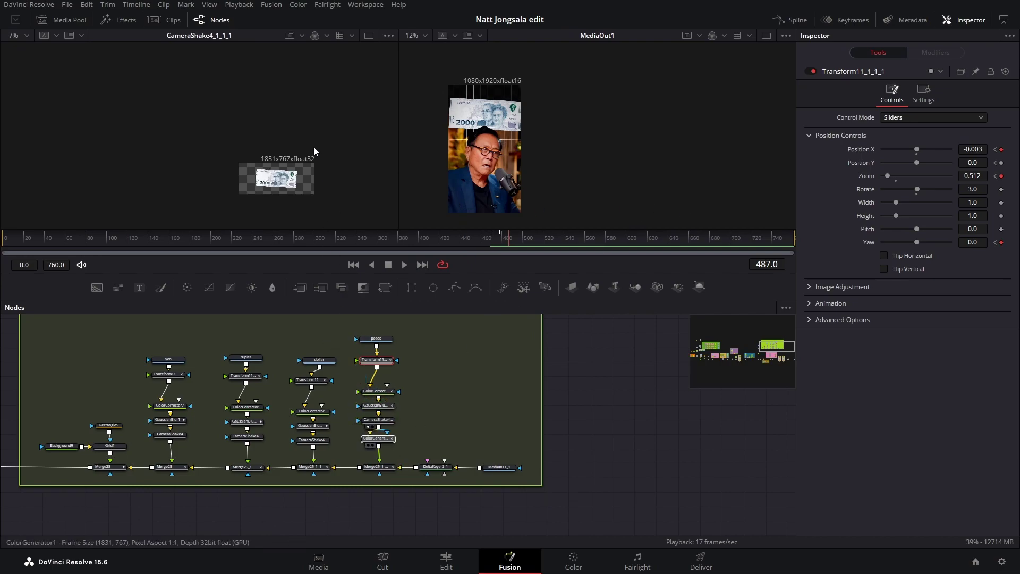
key(1)
drag(510, 239, 505, 239)
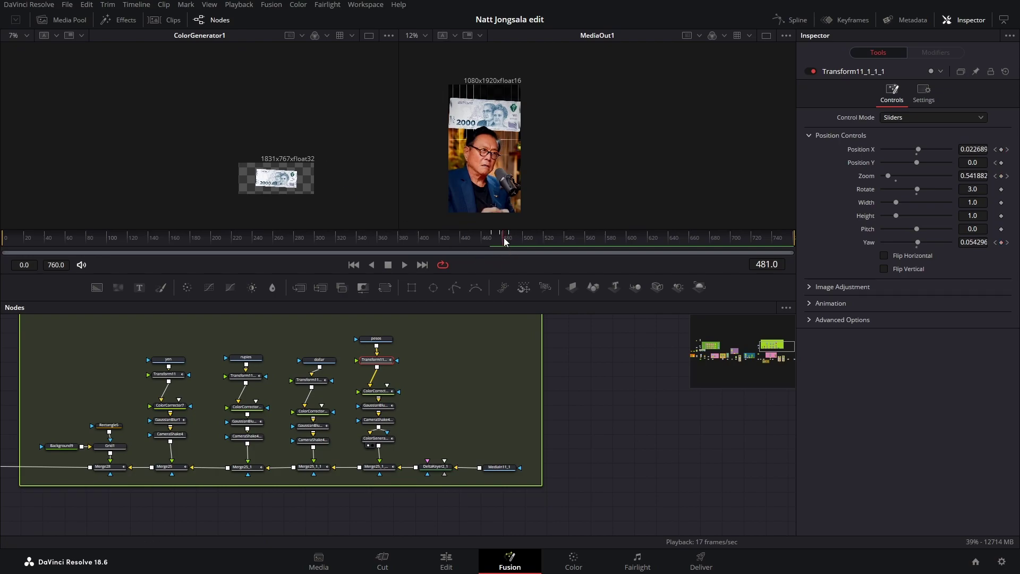
click(380, 439)
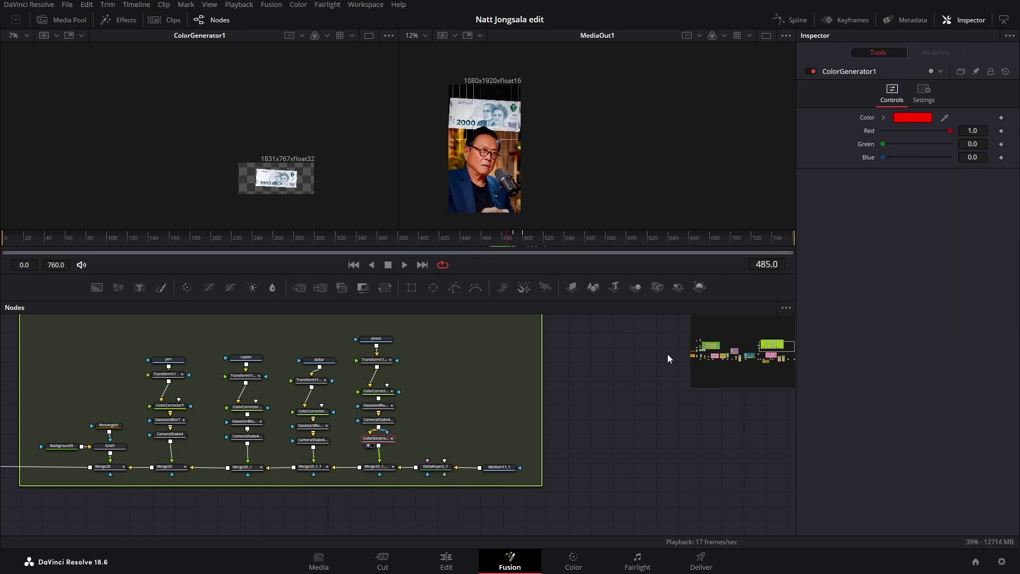
Examine how CameraShake4_1_1_1 feeds ColorGenerator1's input and effect mask, and move the playhead to frame 491
scroll(436, 442, down, 2)
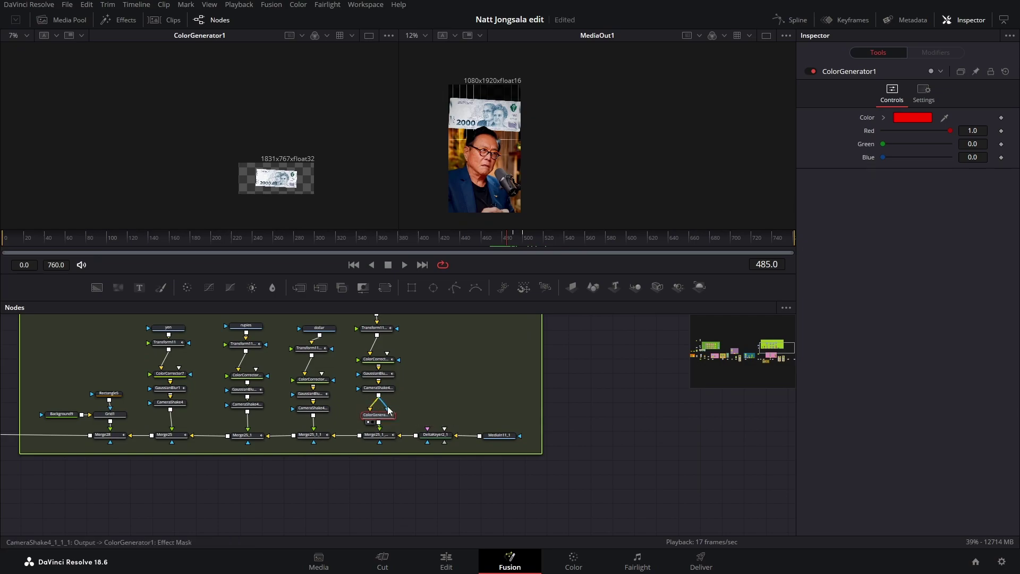
drag(381, 422, 381, 414)
mouse_move(508, 244)
mouse_down()
mouse_move(524, 239)
mouse_move(514, 240)
mouse_up()
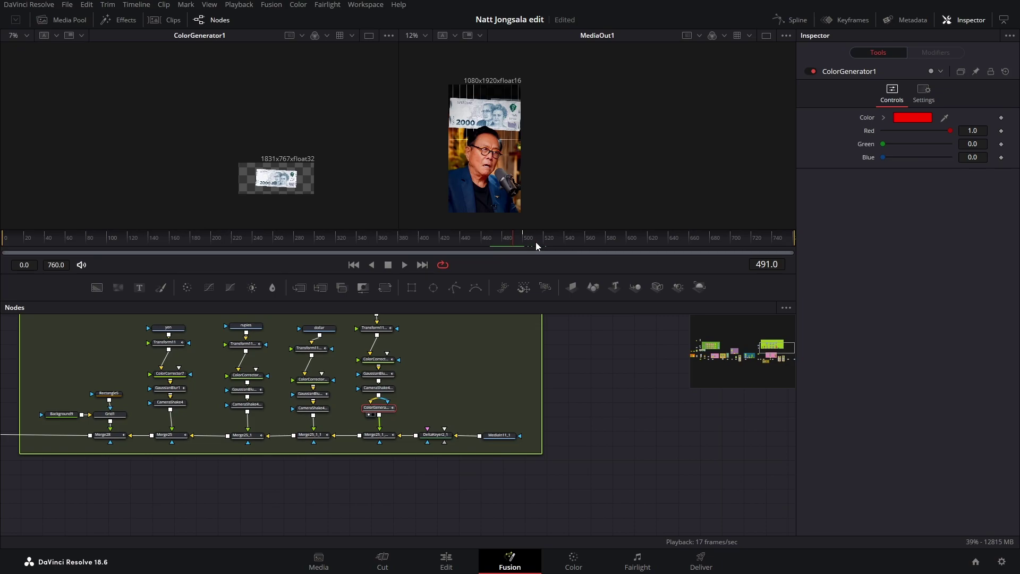
Examine ColorGenerator1's Blend keyframes at frames 491 and 500, then preview the composite through frame 506
click(924, 90)
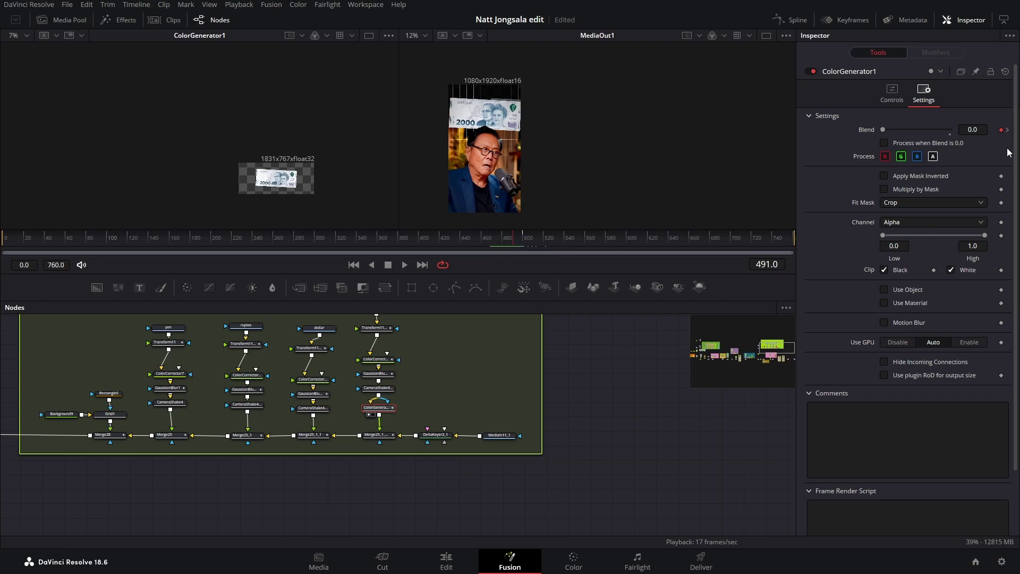
click(1007, 130)
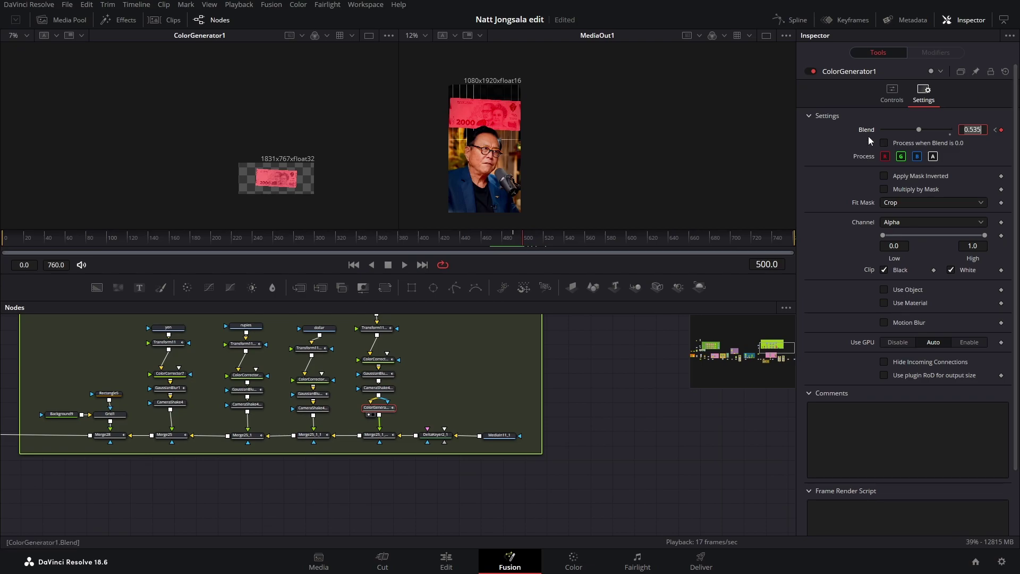
drag(523, 239, 530, 238)
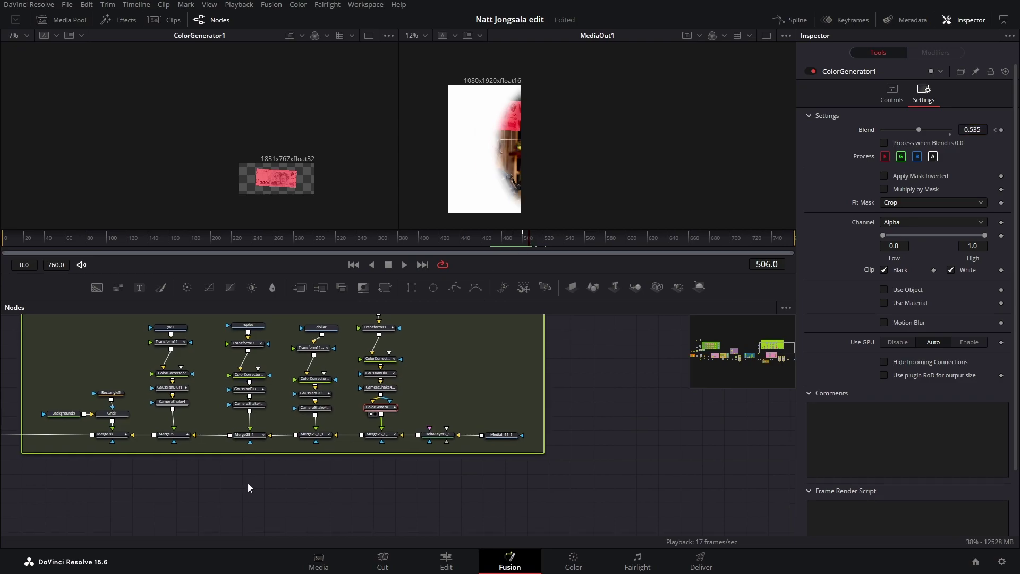
Select the second transition's node group, including Merge20_1 and Polygon1_1, and examine its tracks in the keyframe editor
scroll(519, 410, down, 5)
scroll(421, 424, left, 10)
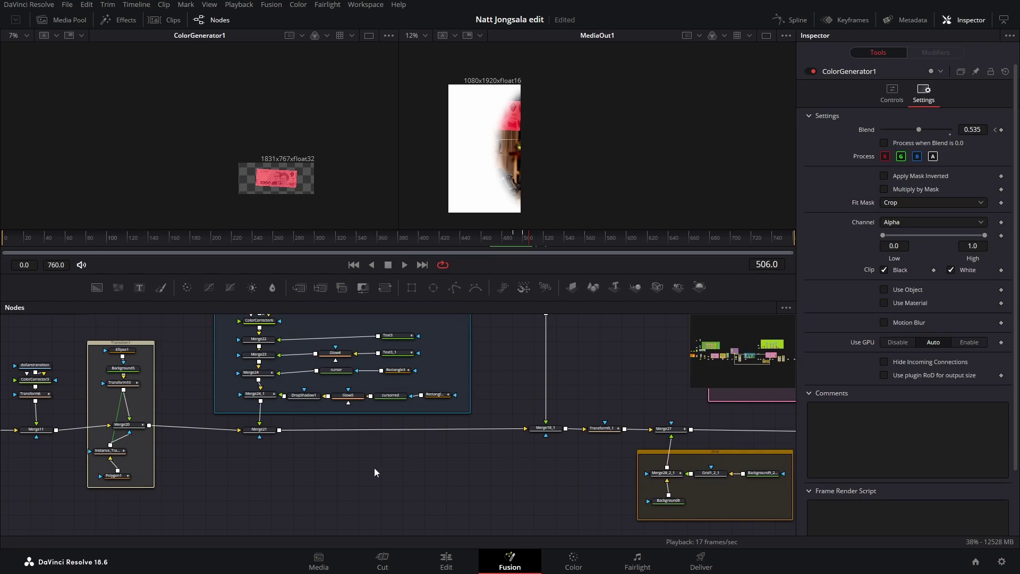
scroll(39, 429, right, 10)
drag(524, 333, 550, 481)
click(847, 20)
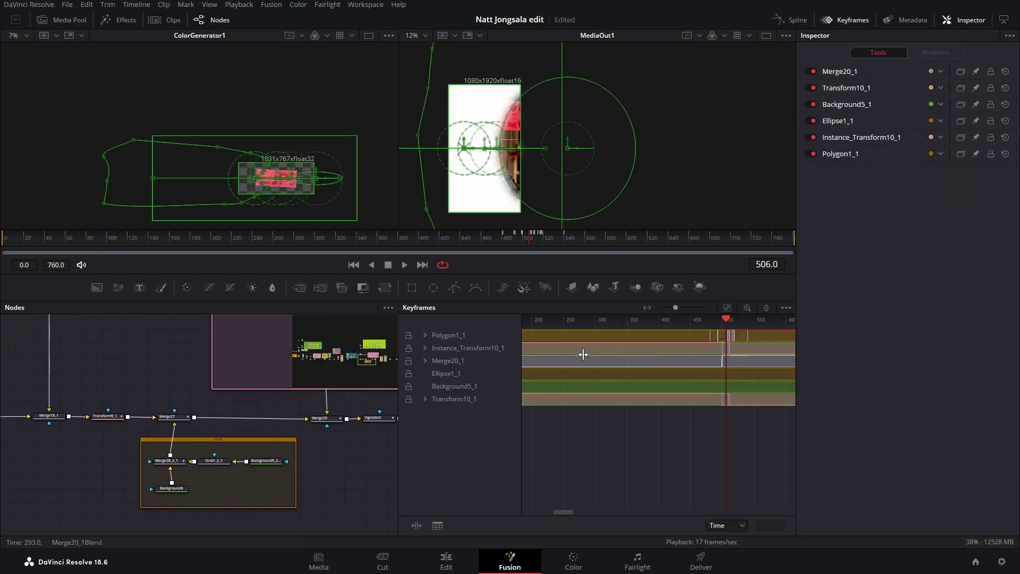
scroll(101, 440, left, 5)
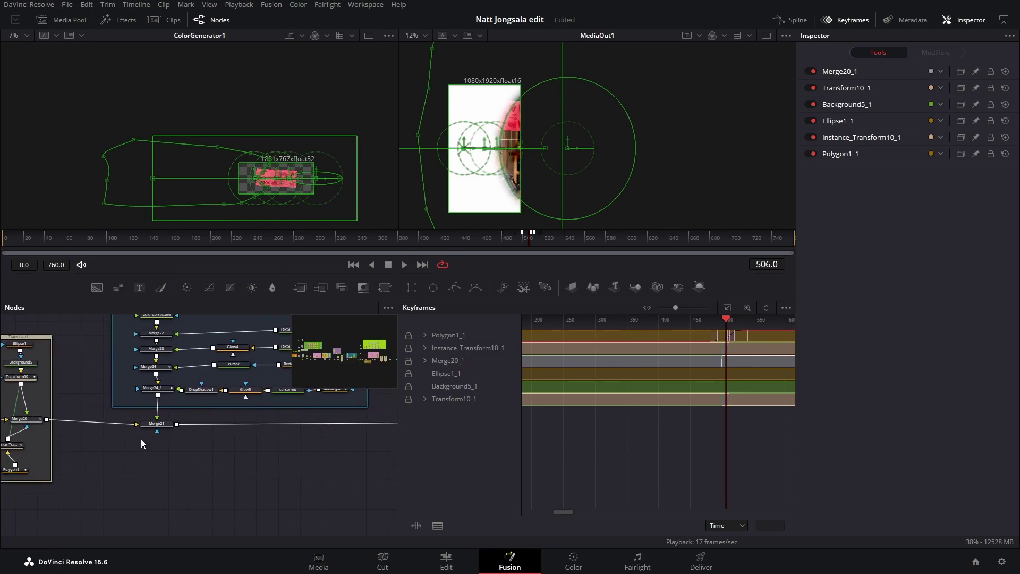
Select the first transition's node group, including Merge20 and Polygon1, and examine its keyframes with the playhead at frame 268
scroll(176, 438, left, 3)
drag(79, 330, 156, 498)
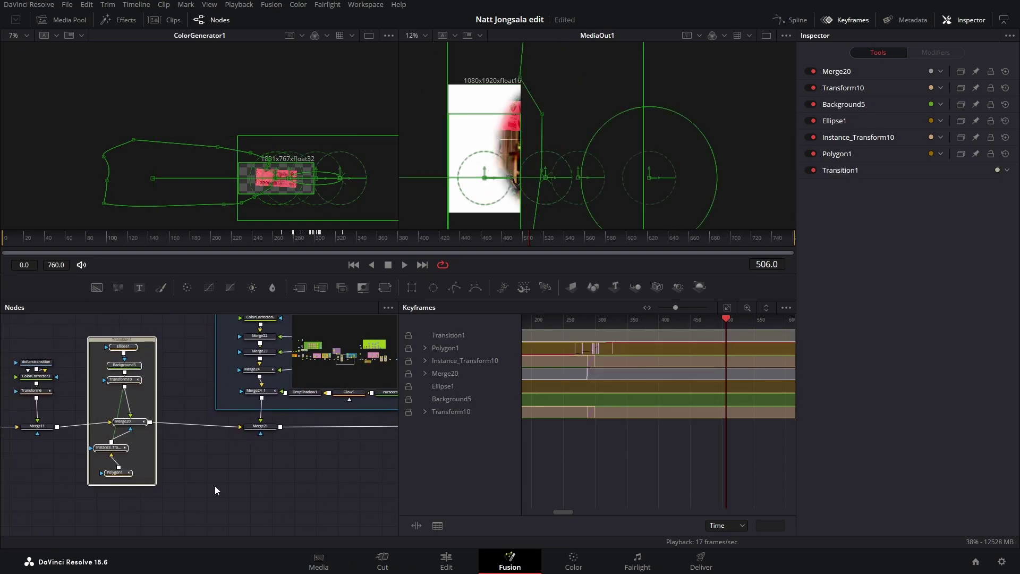
click(283, 238)
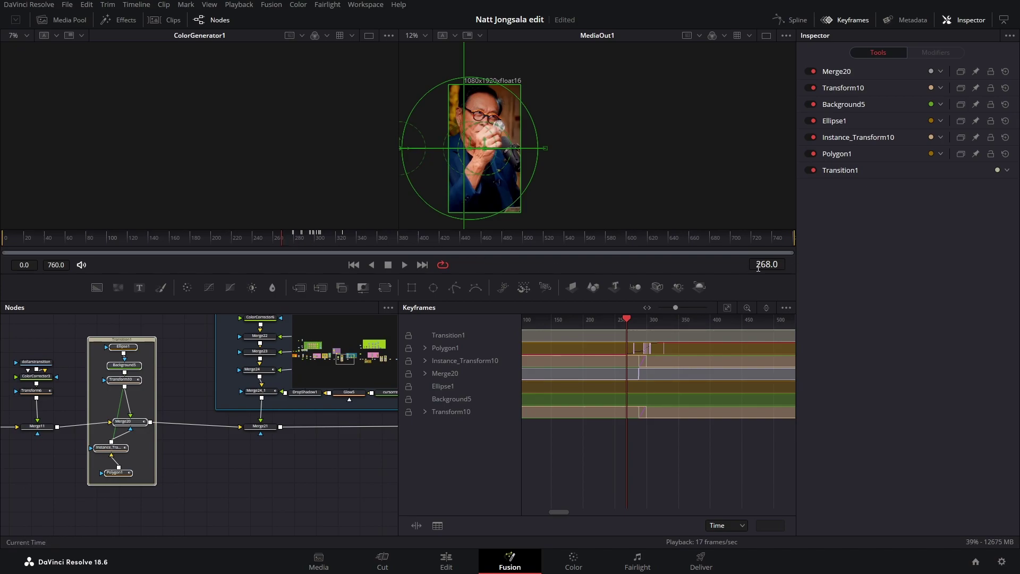
Select the second transition's node group, examine its keyframes around frames 481 to 489, and close the keyframe editor
drag(333, 471, 148, 464)
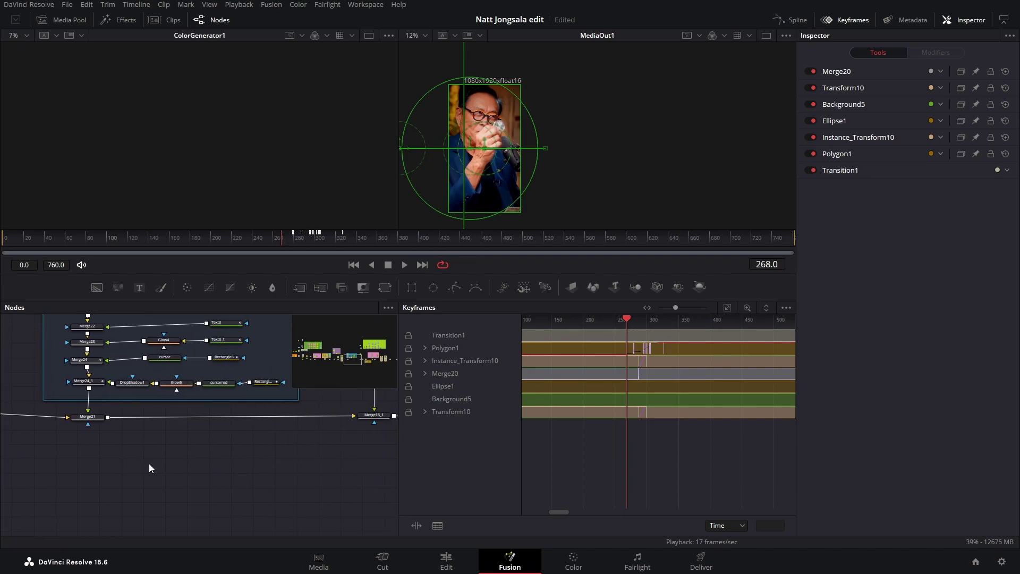
drag(244, 479, 13, 474)
mouse_move(260, 463)
mouse_down()
mouse_move(148, 489)
mouse_move(133, 423)
mouse_up()
drag(176, 350, 222, 502)
drag(495, 246, 502, 248)
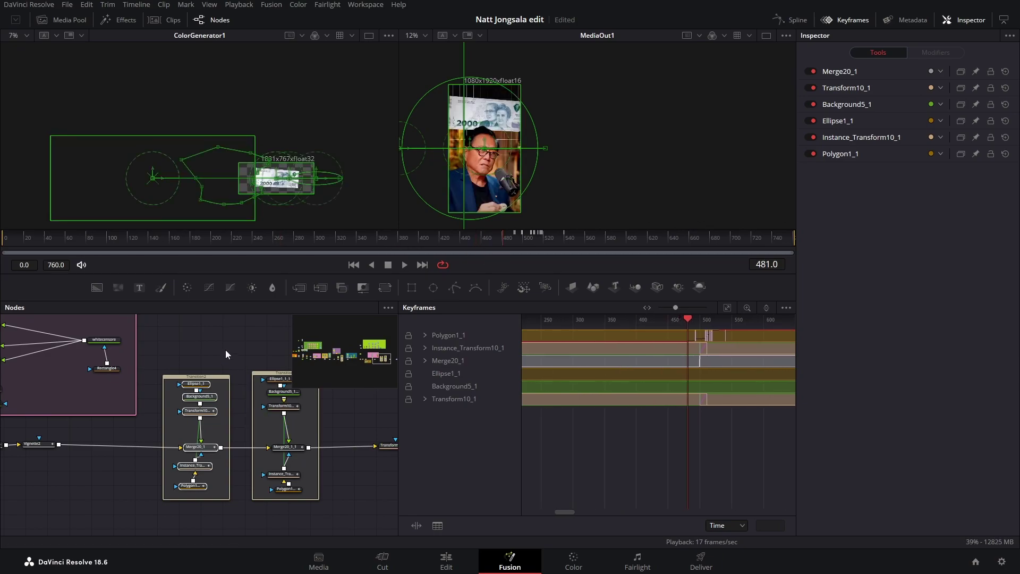
drag(226, 350, 92, 369)
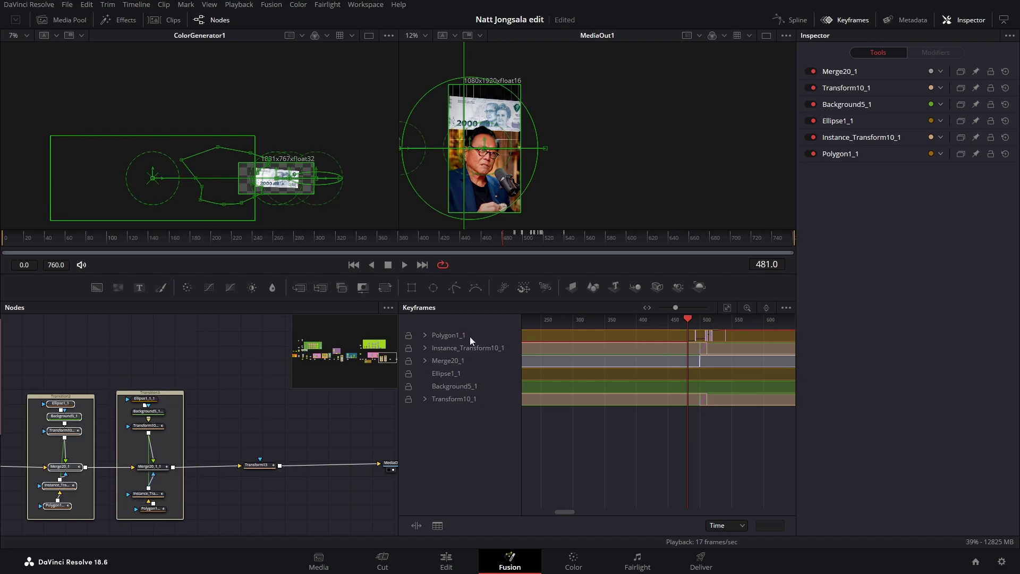
drag(506, 240, 511, 236)
click(846, 18)
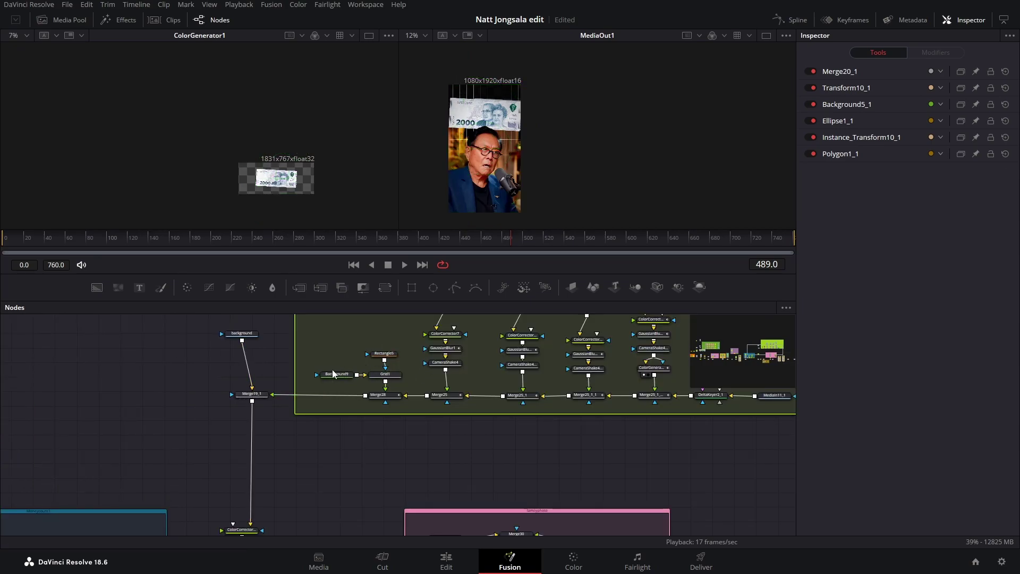
Preview Background9, Rectangle5, Grid1 and Merge28 in turn, and examine Grid1's cell and line settings
click(337, 374)
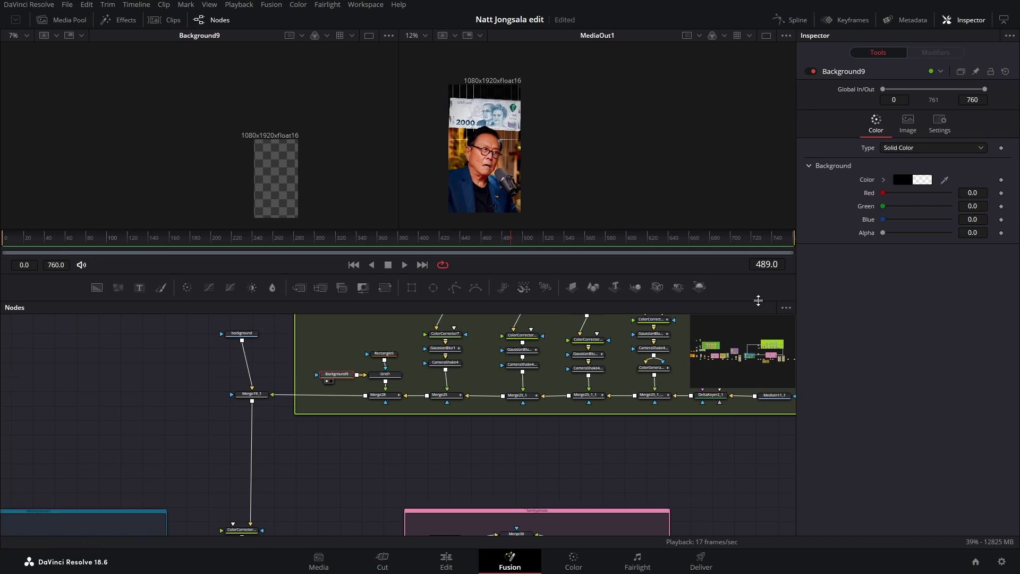
click(378, 359)
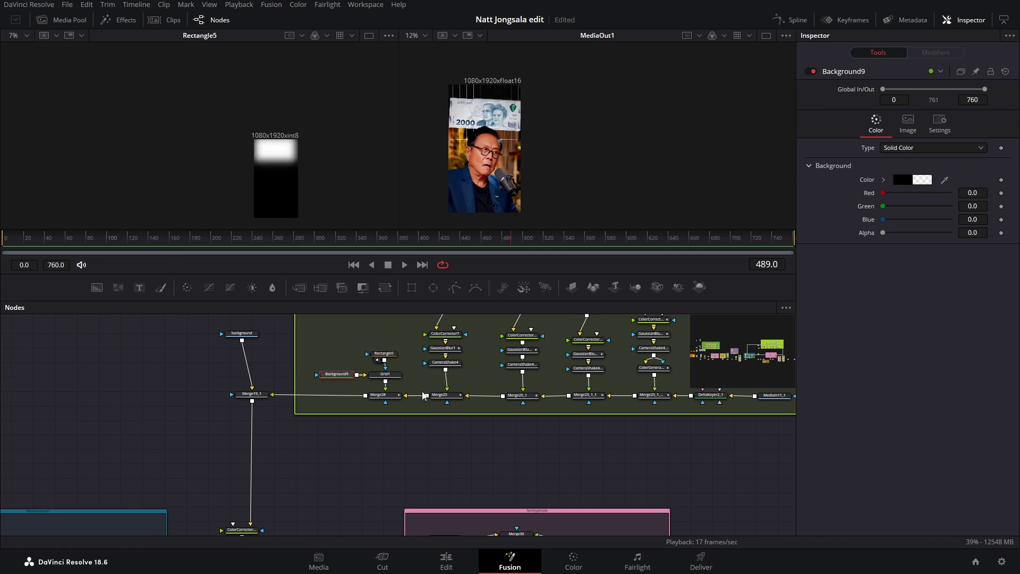
drag(388, 375, 325, 187)
drag(389, 399, 300, 157)
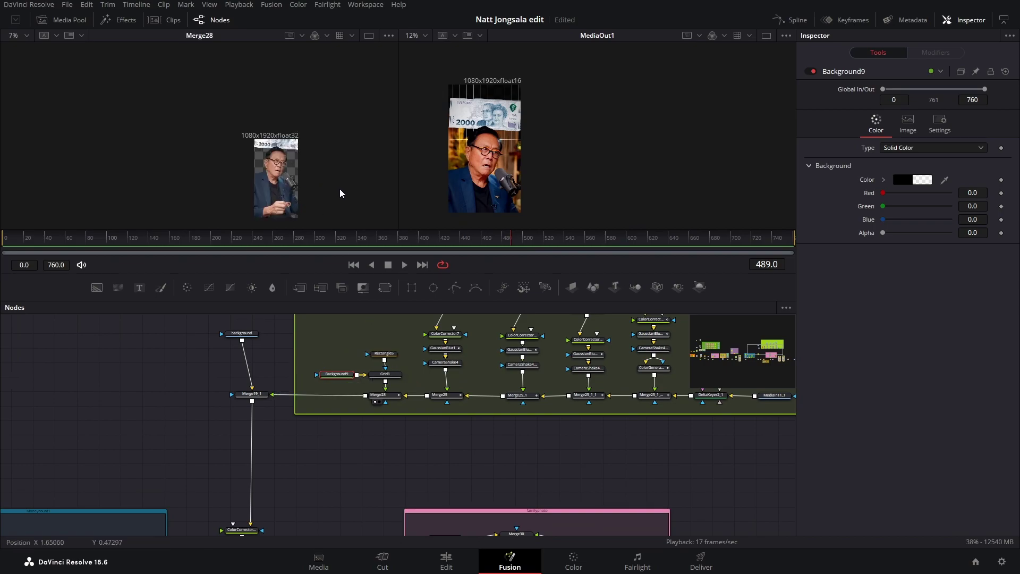
click(249, 395)
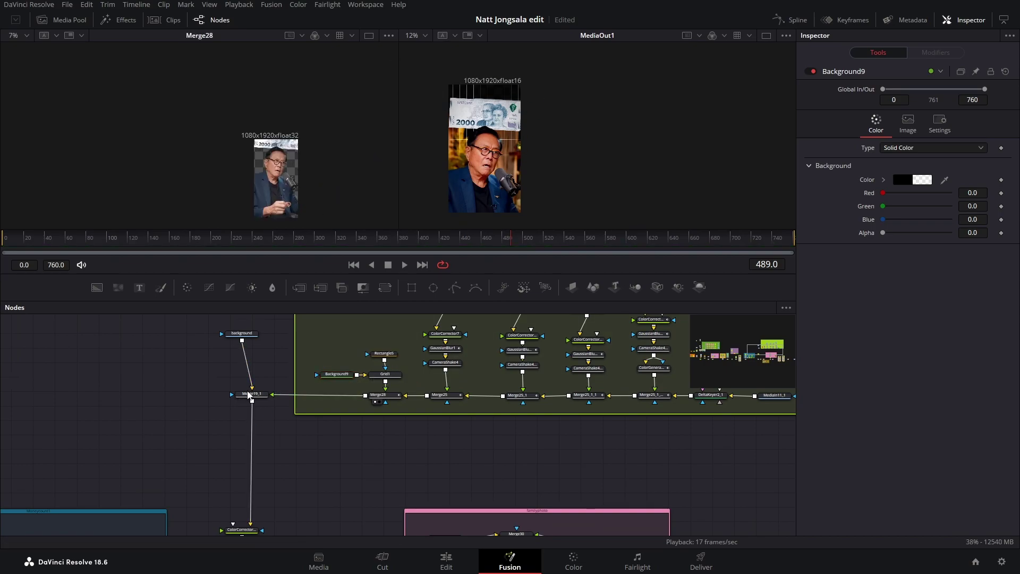
click(386, 376)
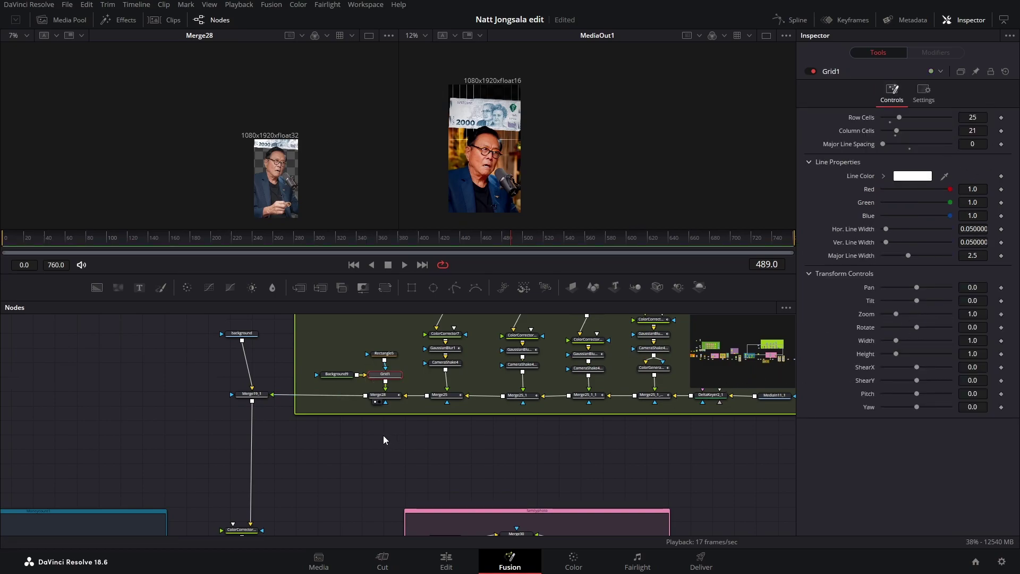
Preview Merge19_1 and ColorCorrector1_1_1, and examine the color corrector's saturation and lift settings
drag(244, 395, 234, 161)
scroll(232, 467, down, 3)
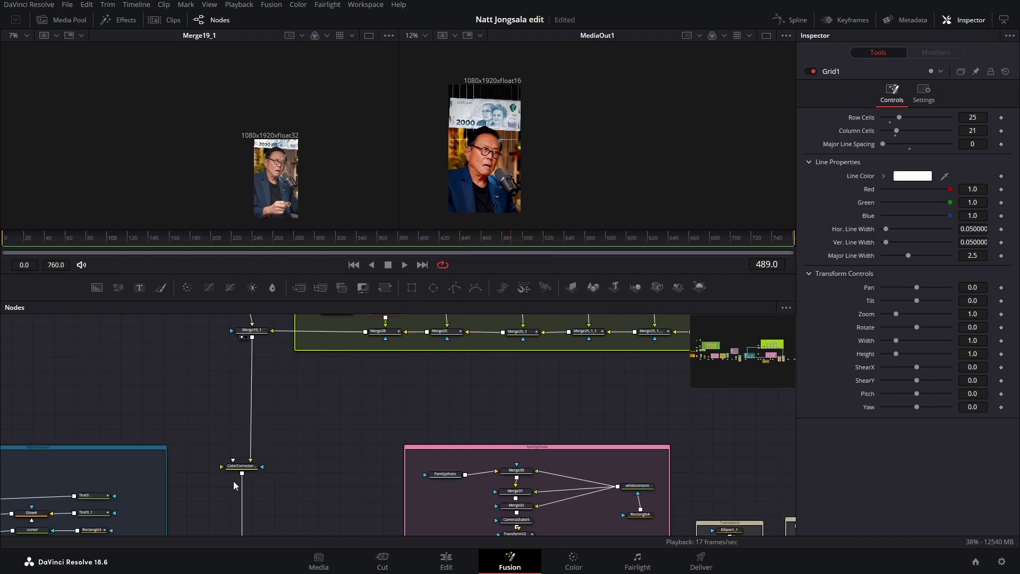
drag(234, 432, 242, 467)
drag(242, 466, 199, 141)
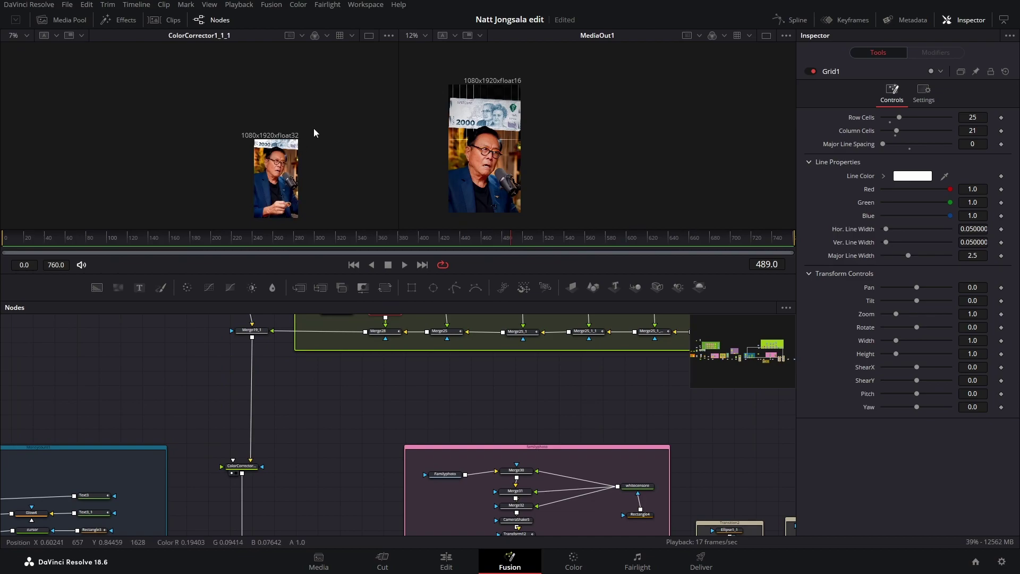
click(241, 470)
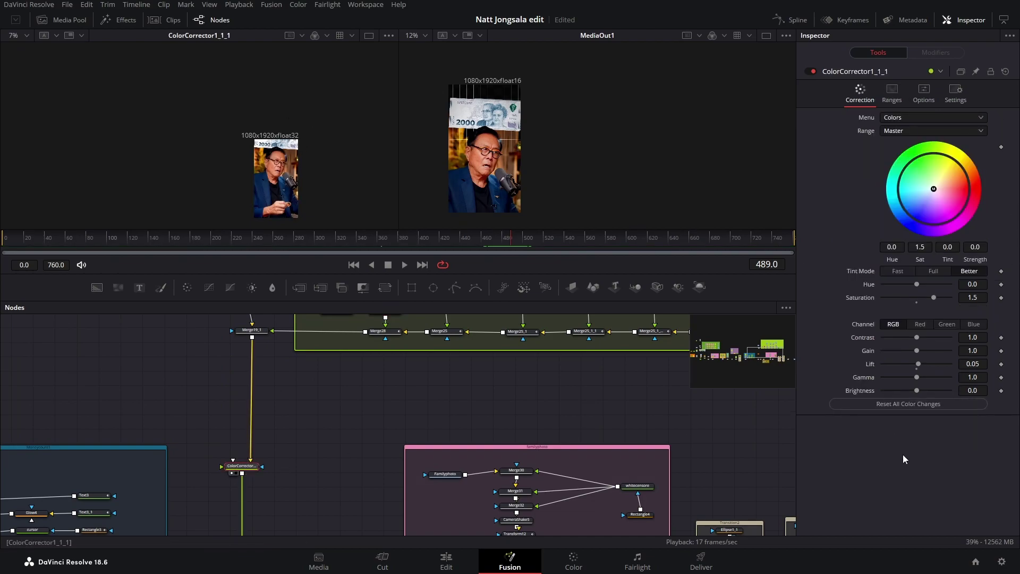
Preview Merge18_1 and Transform9_1, and examine Transform9_1's Center keyframes between frames 377 and 397
scroll(229, 494, down, 3)
drag(251, 461, 257, 166)
drag(309, 460, 276, 176)
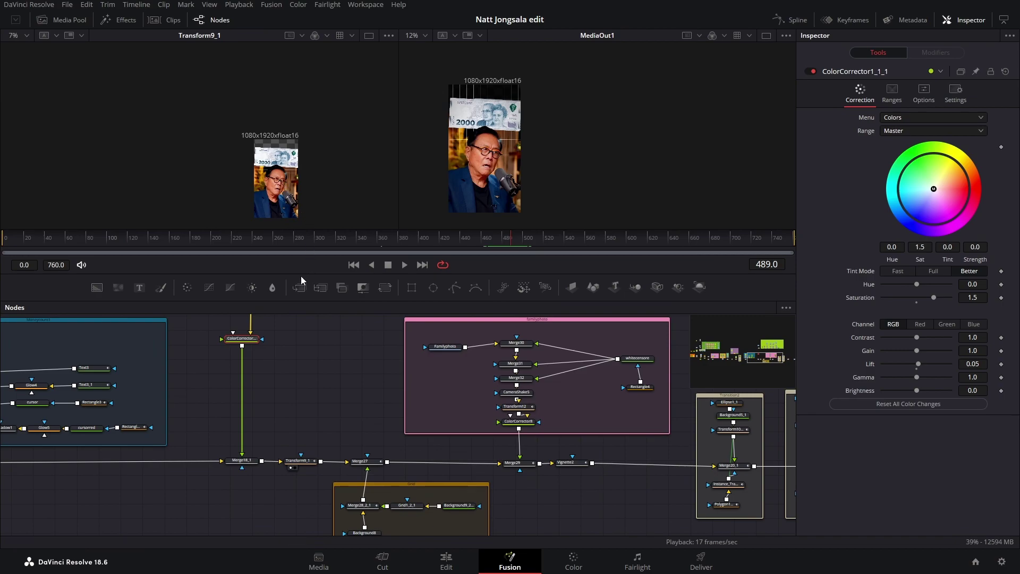
drag(477, 245, 395, 242)
click(296, 461)
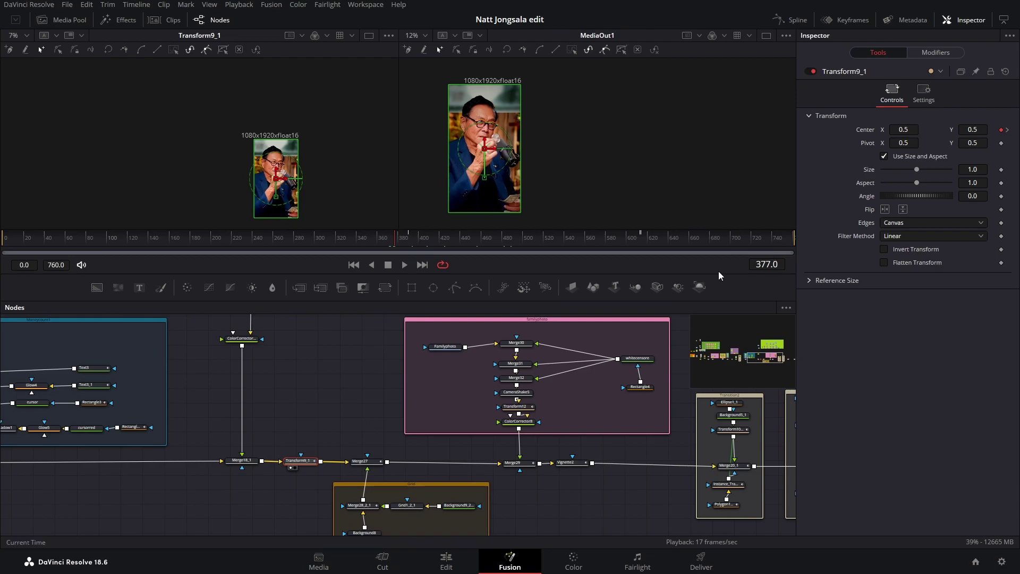
click(1009, 133)
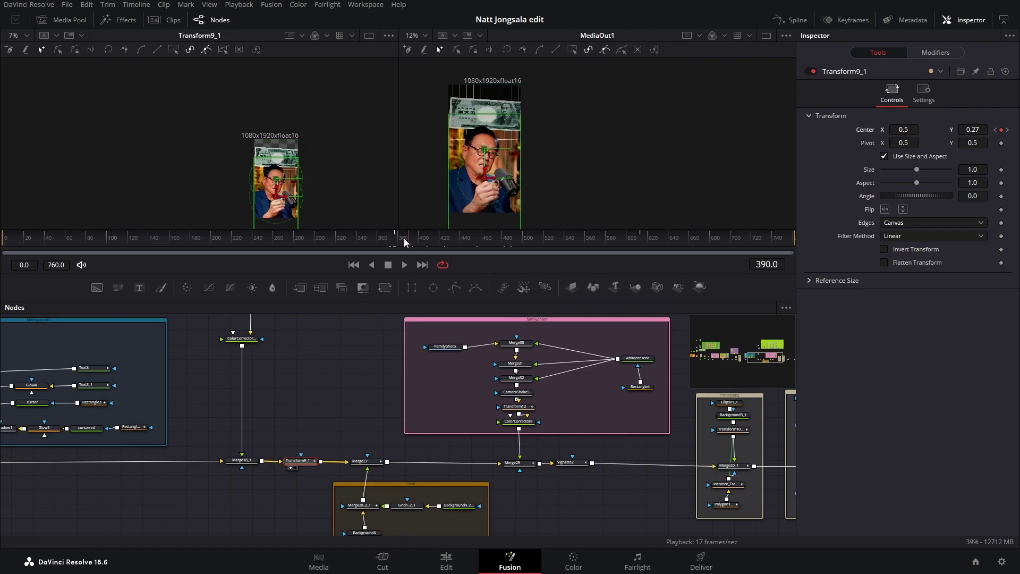
mouse_move(407, 238)
mouse_down()
mouse_move(394, 242)
mouse_move(417, 242)
mouse_up()
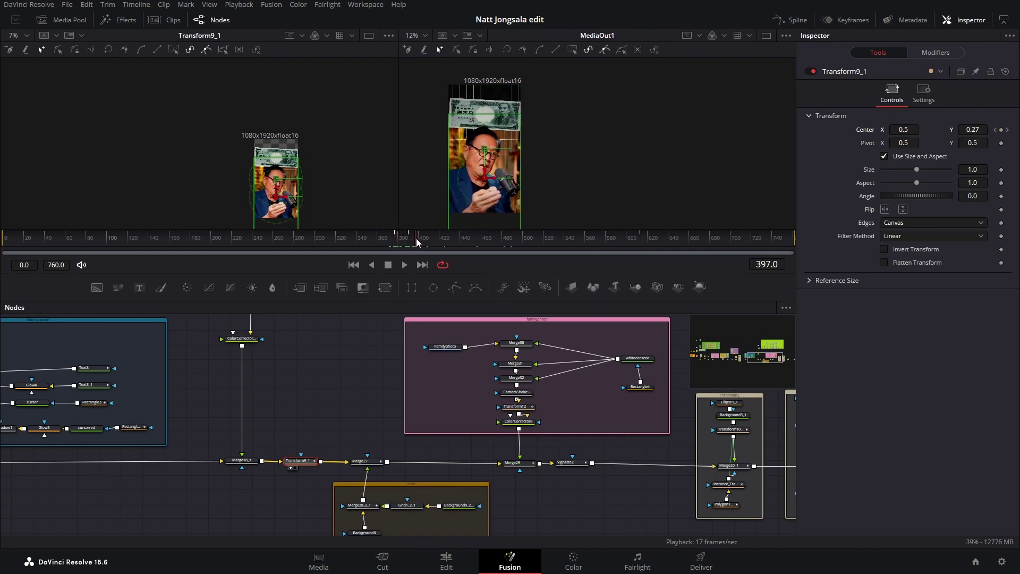
Inspect the grid around the yen note up close in the final composite
scroll(319, 365, up, 5)
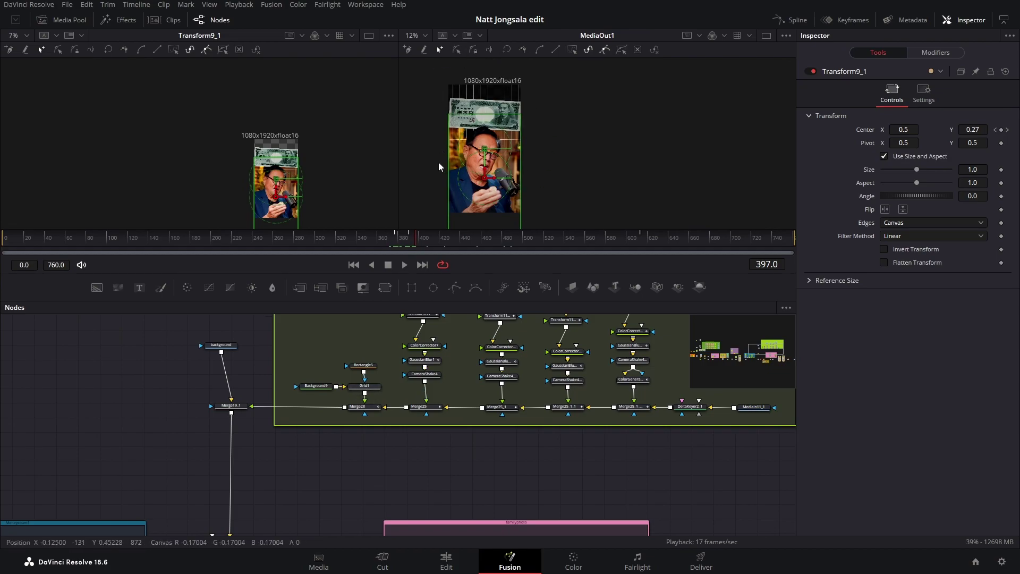
scroll(470, 161, up, 4)
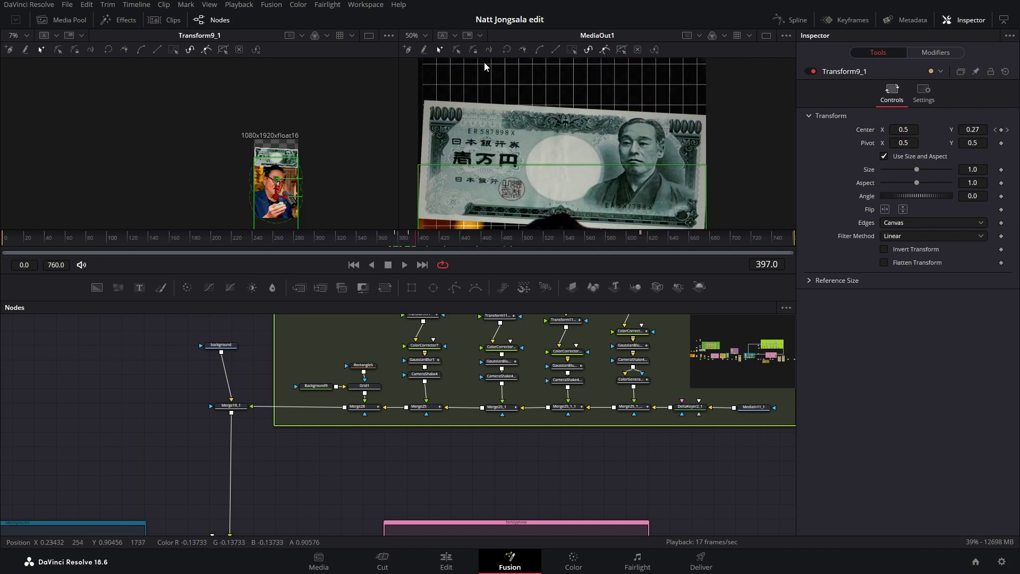
scroll(494, 143, down, 4)
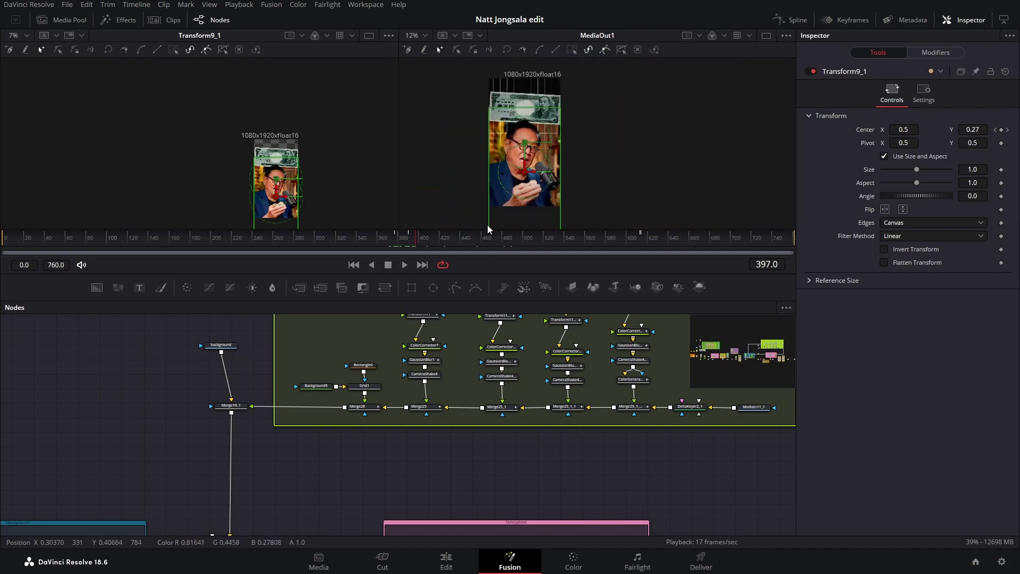
Move the playhead to frame 391 and preview Merge27, where the second grid group joins the main chain
scroll(269, 513, down, 5)
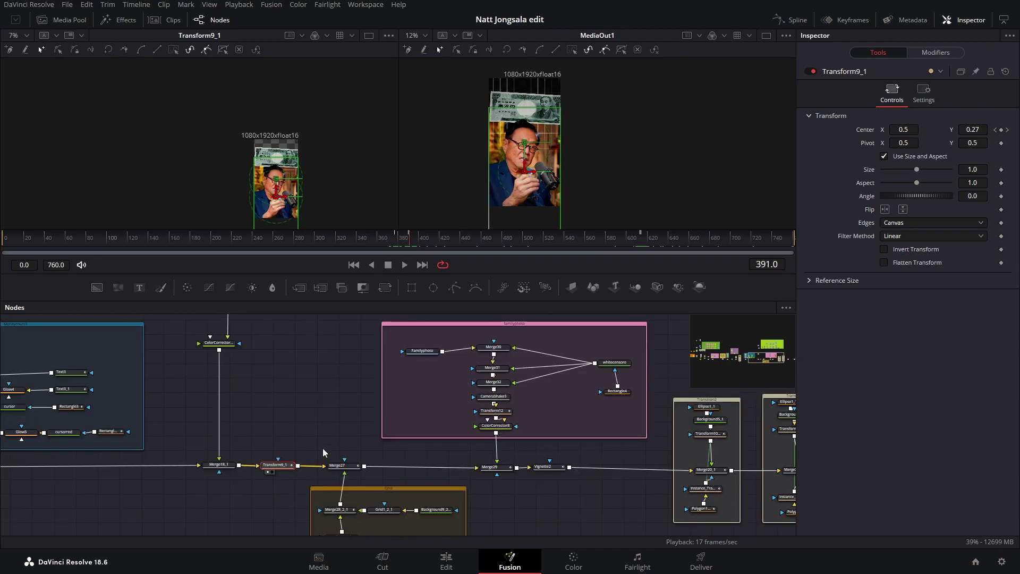
scroll(324, 458, down, 1)
scroll(323, 458, right, 1)
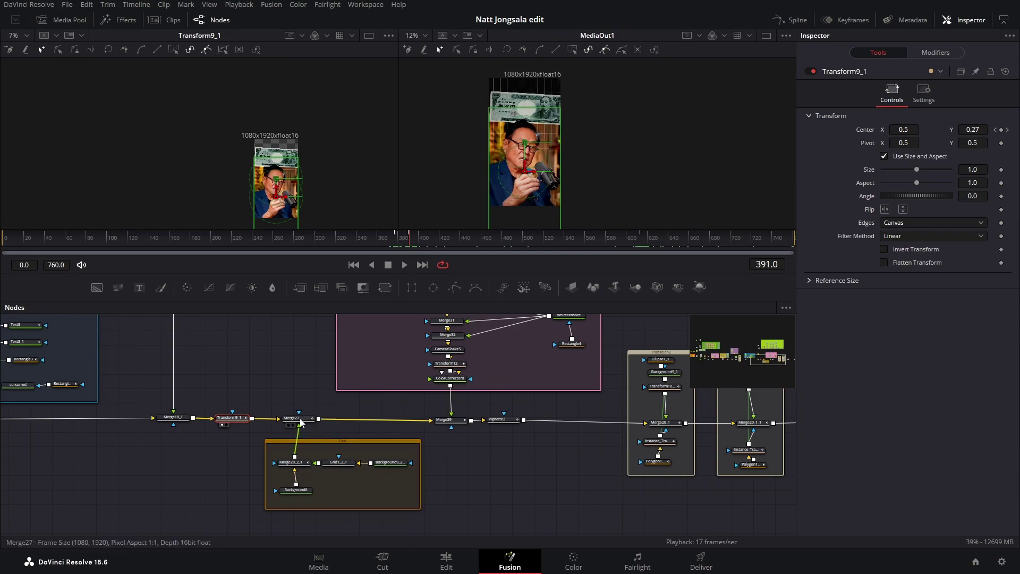
drag(301, 422, 306, 163)
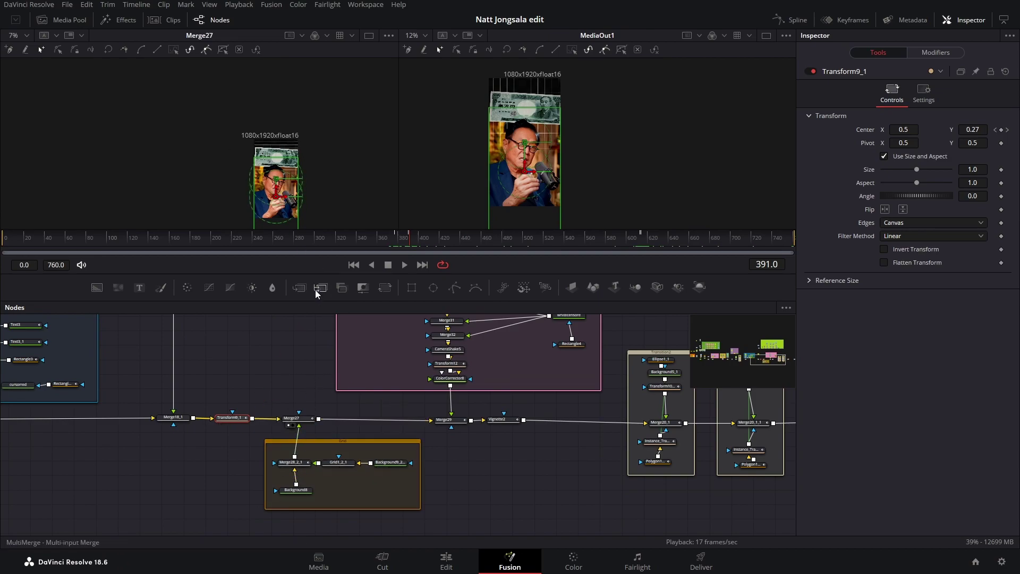
Examine the settings of Grid1_2_1, Background9_2_1, Background8 and Merge28_2_1, previewing Background8 along the way
click(339, 463)
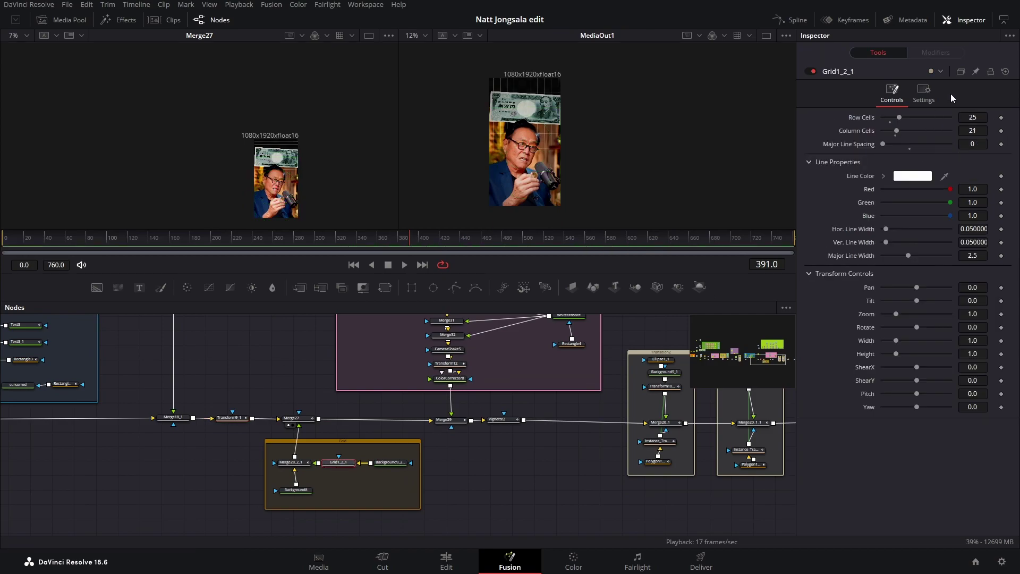
click(386, 464)
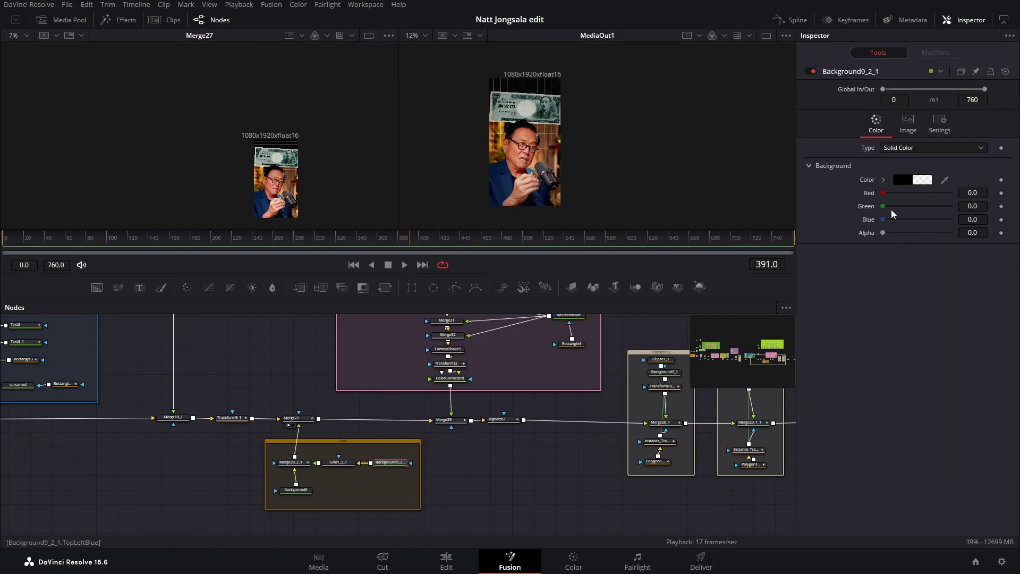
click(298, 494)
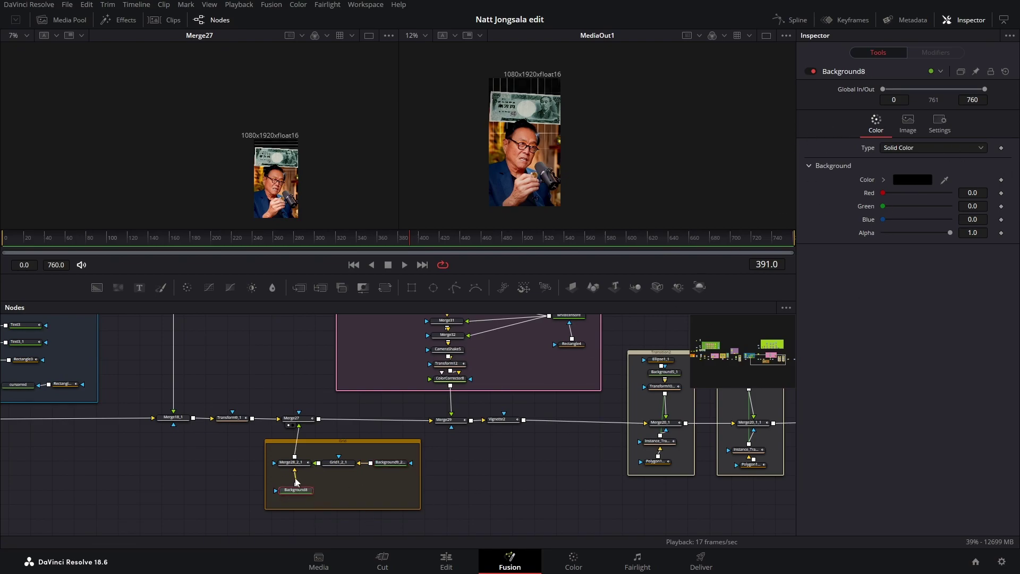
key(1)
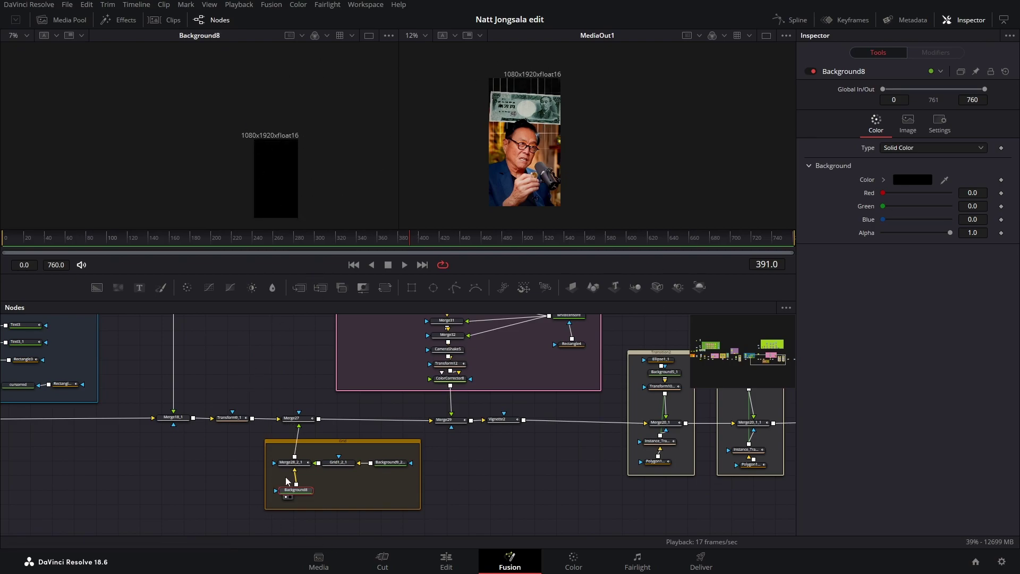
click(293, 463)
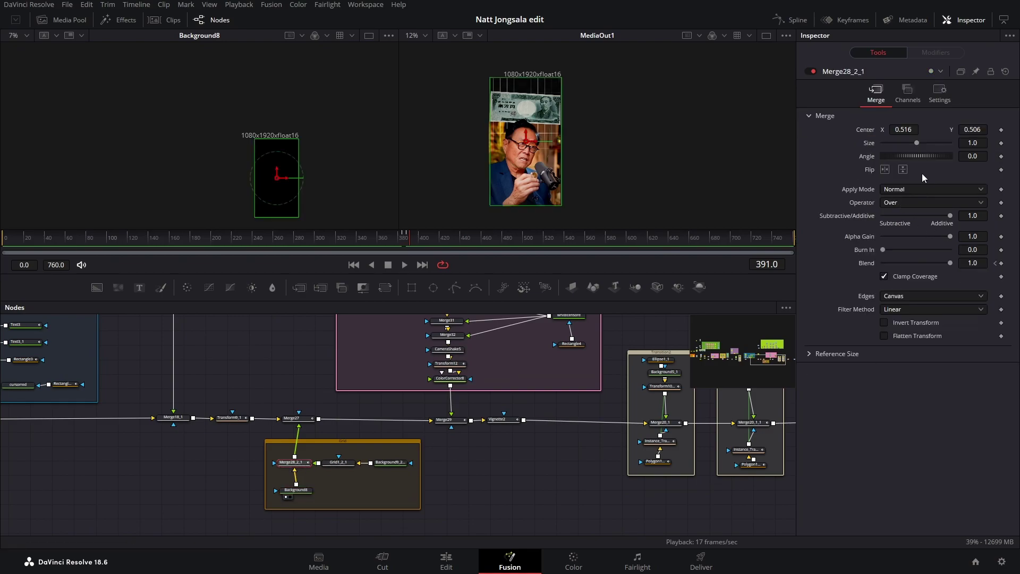
Examine Grid1_2_1's line properties and compare them with the grid lines seen up close in the composite
click(339, 463)
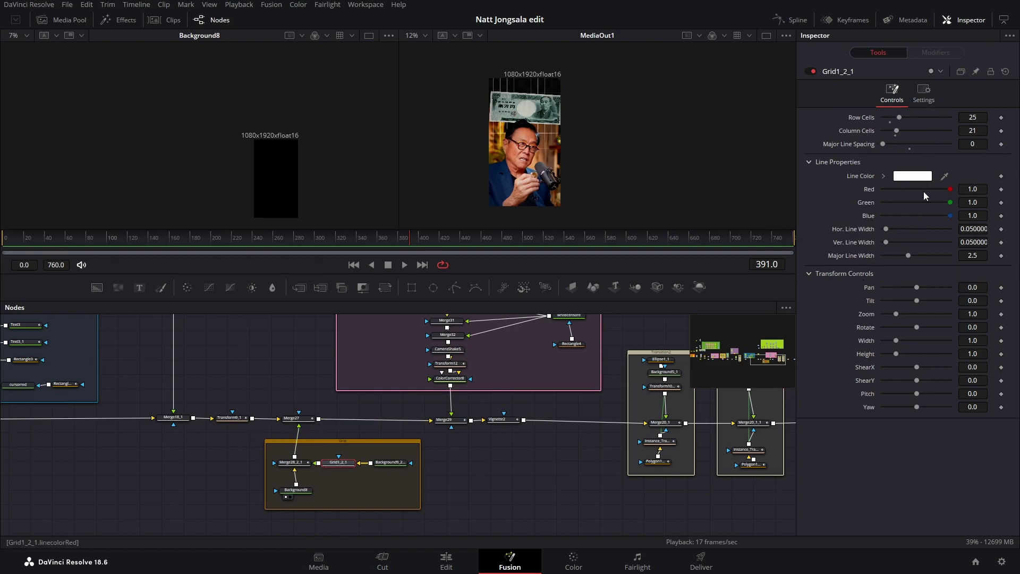
scroll(417, 162, up, 4)
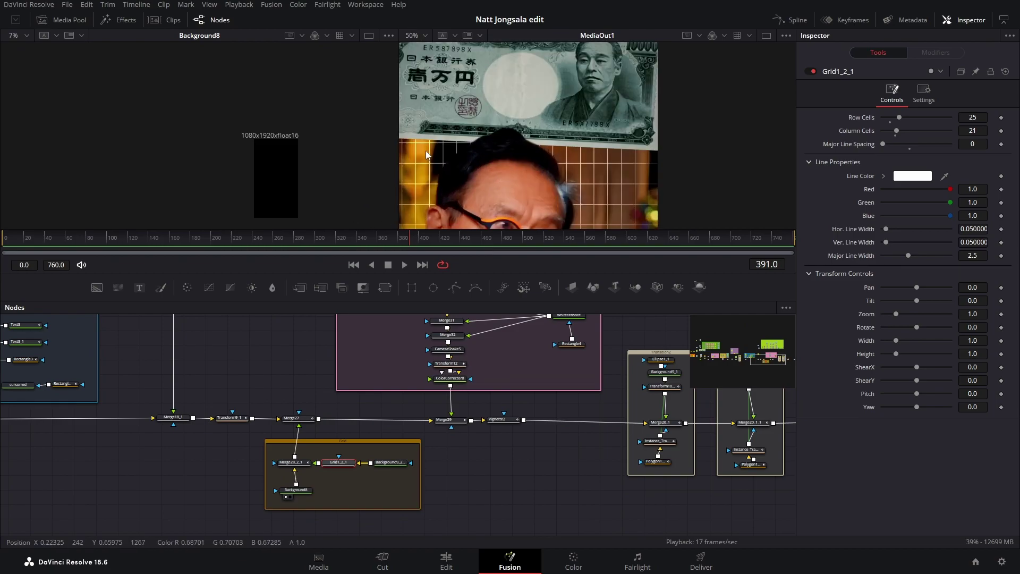
scroll(425, 164, down, 2)
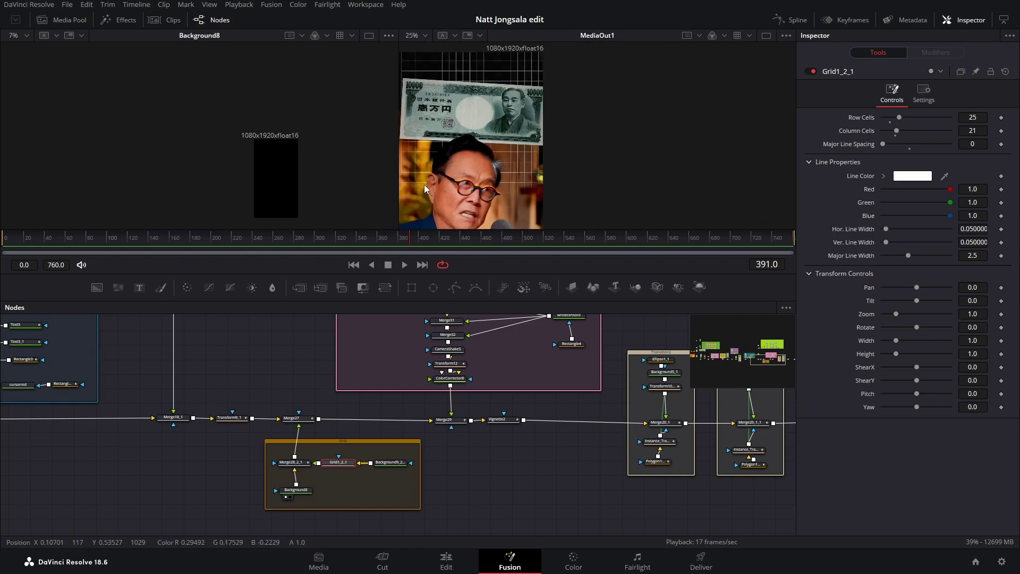
scroll(511, 158, down, 2)
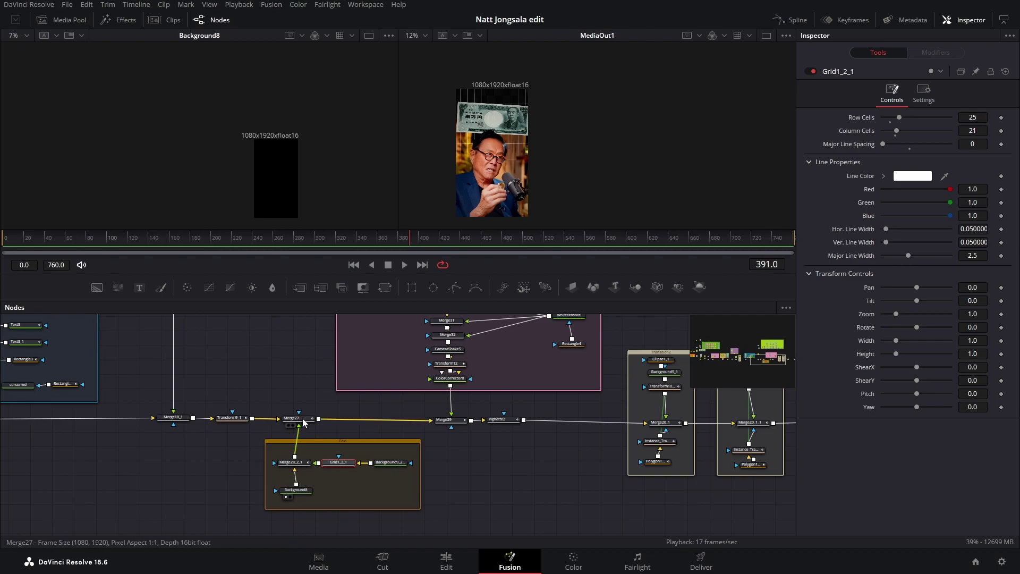
Preview Merge27 and scrub the composite from frame 391 to frame 507
key(1)
drag(276, 373, 207, 437)
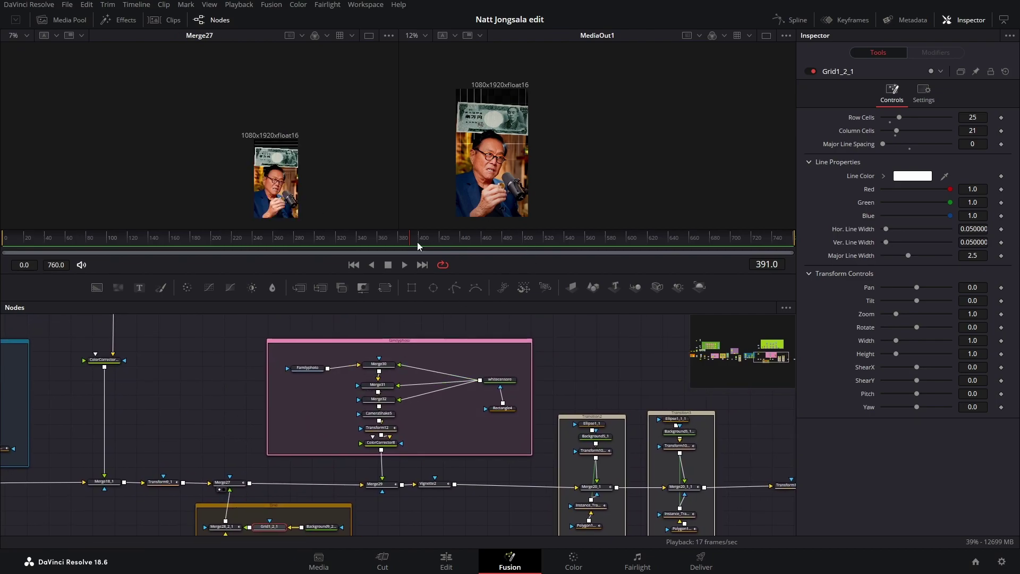
drag(409, 239, 529, 240)
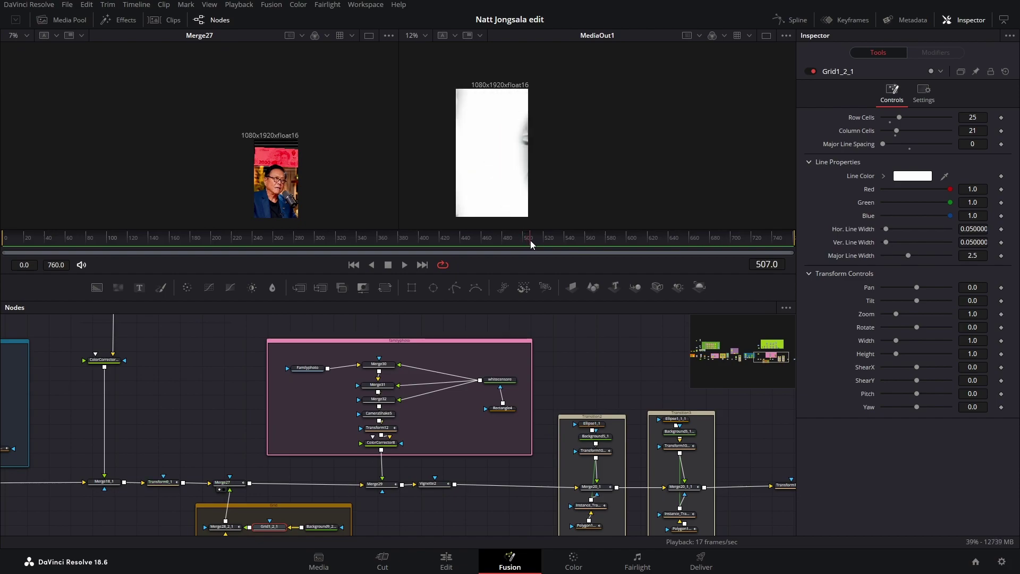
Examine the keyframes of the Merge20_1_1 transition group and compare them with those of the Merge20_1 transition group
drag(635, 408, 675, 538)
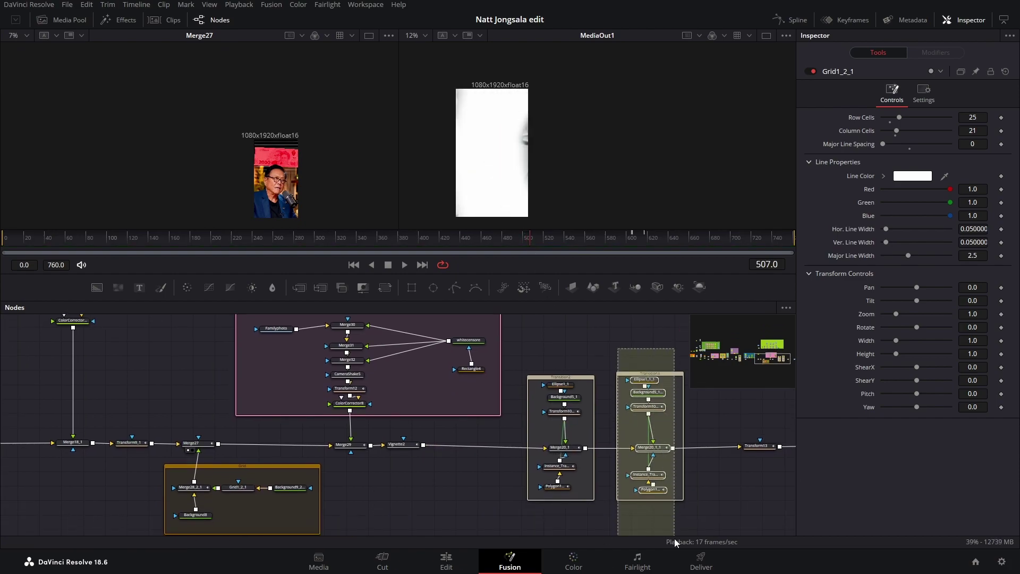
click(841, 20)
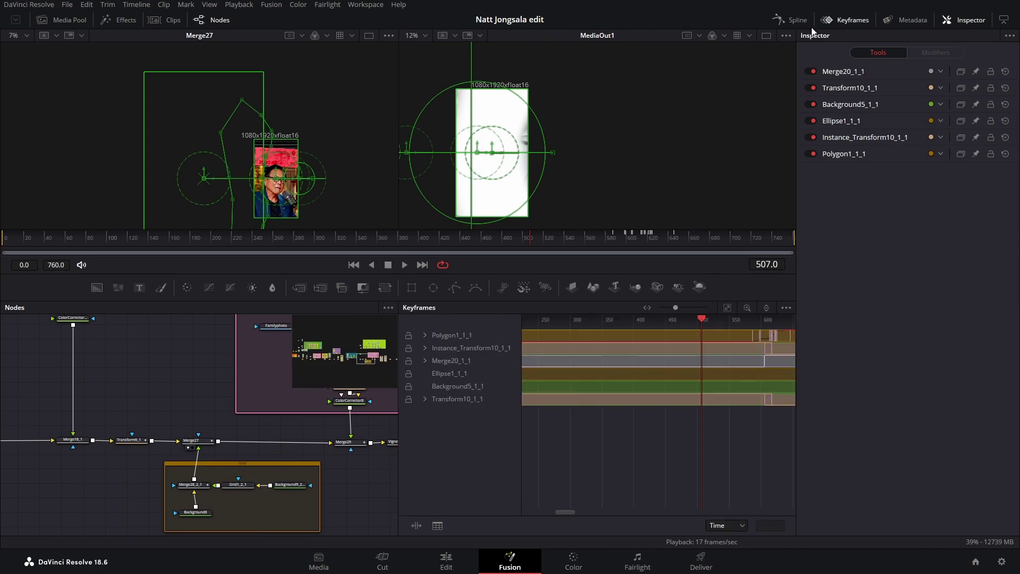
click(829, 21)
drag(528, 347, 567, 511)
click(840, 20)
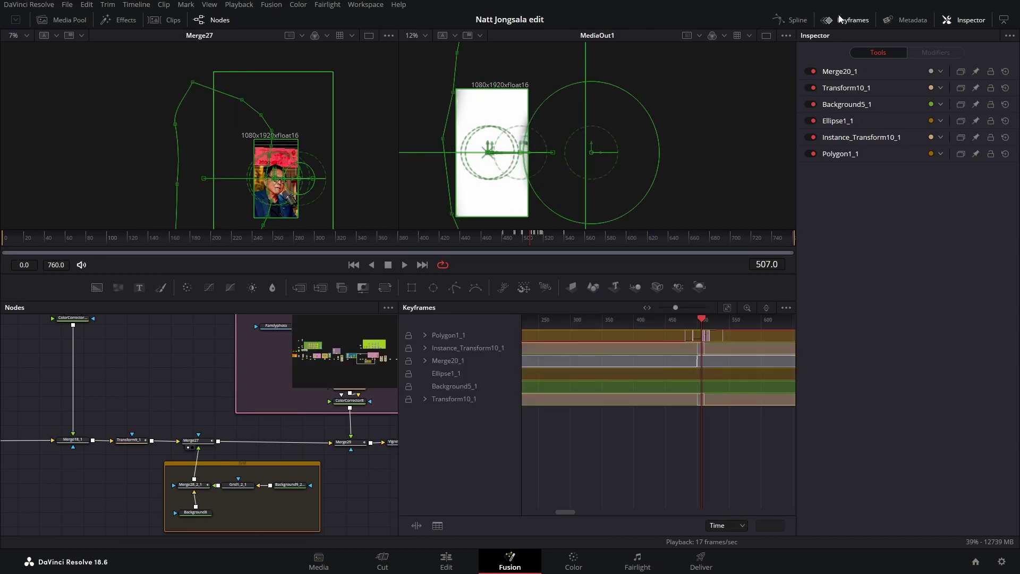
click(832, 20)
Scrub the composite to frame 519 and preview the Familyphoto node at a larger size
drag(556, 337, 502, 396)
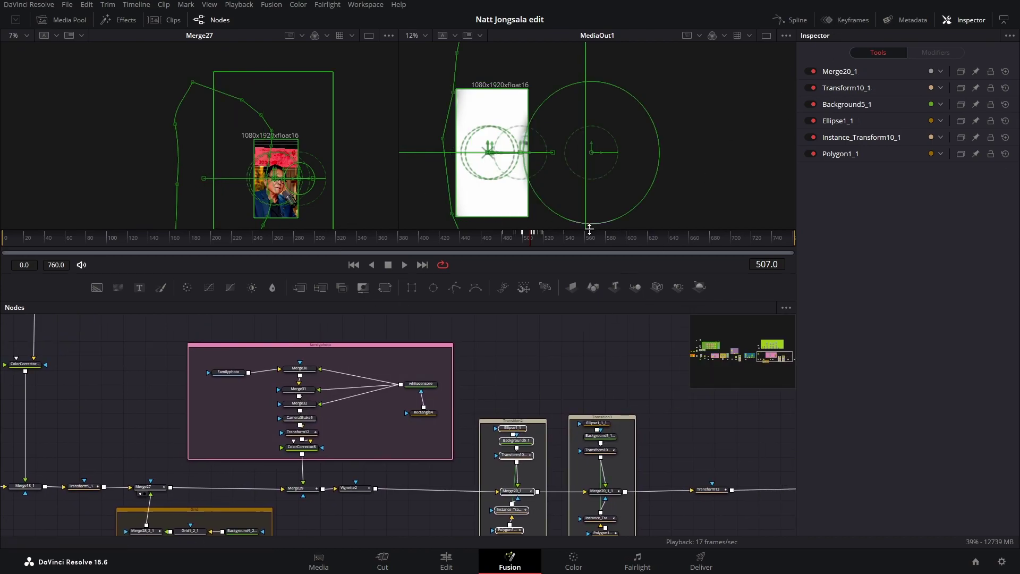
click(510, 381)
click(530, 239)
drag(529, 240, 544, 238)
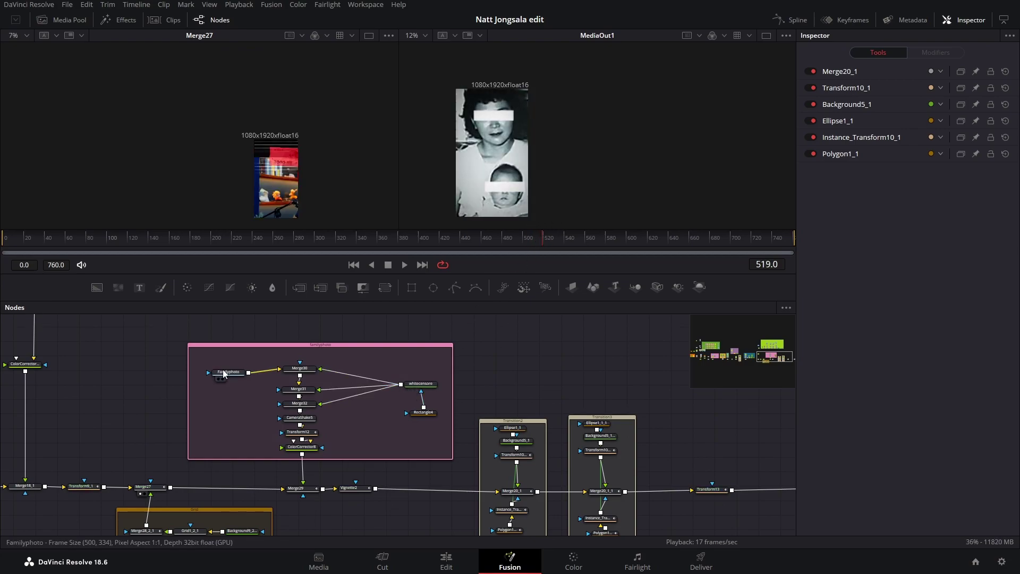
drag(224, 373, 240, 171)
scroll(276, 181, up, 10)
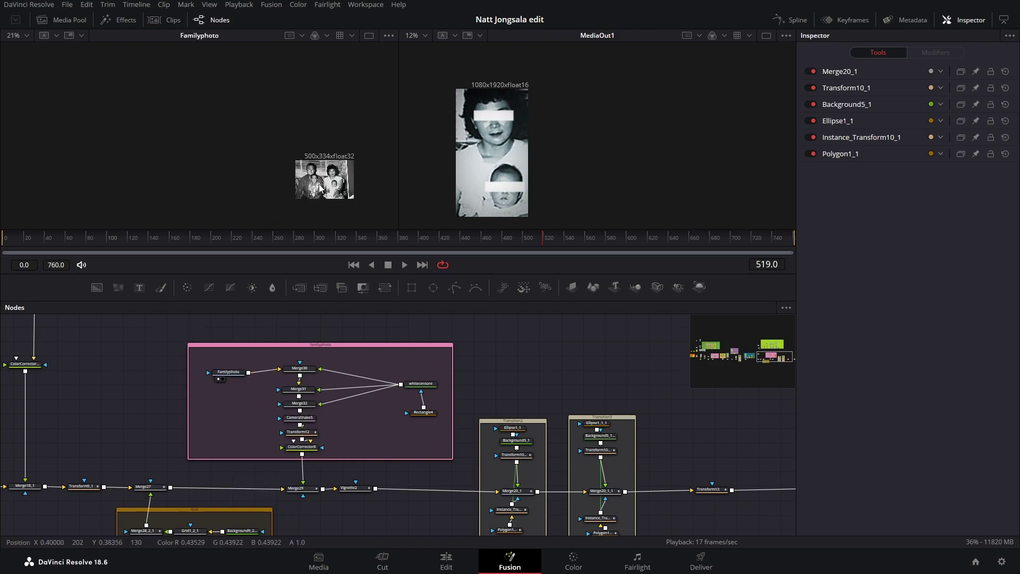
scroll(318, 177, down, 3)
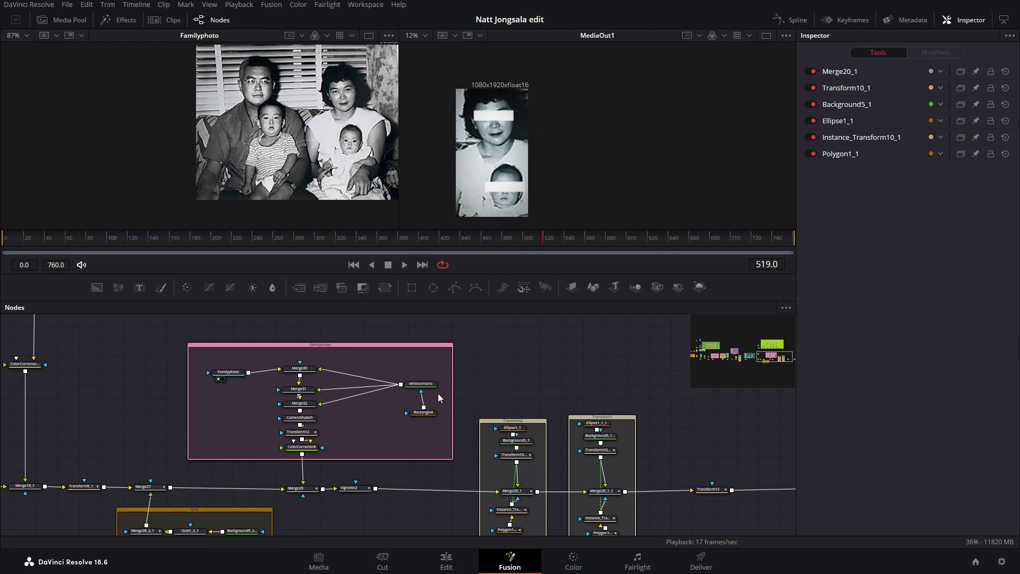
Preview the whitecensore node and examine the settings of its Rectangle4 mask
drag(420, 384, 330, 160)
click(420, 384)
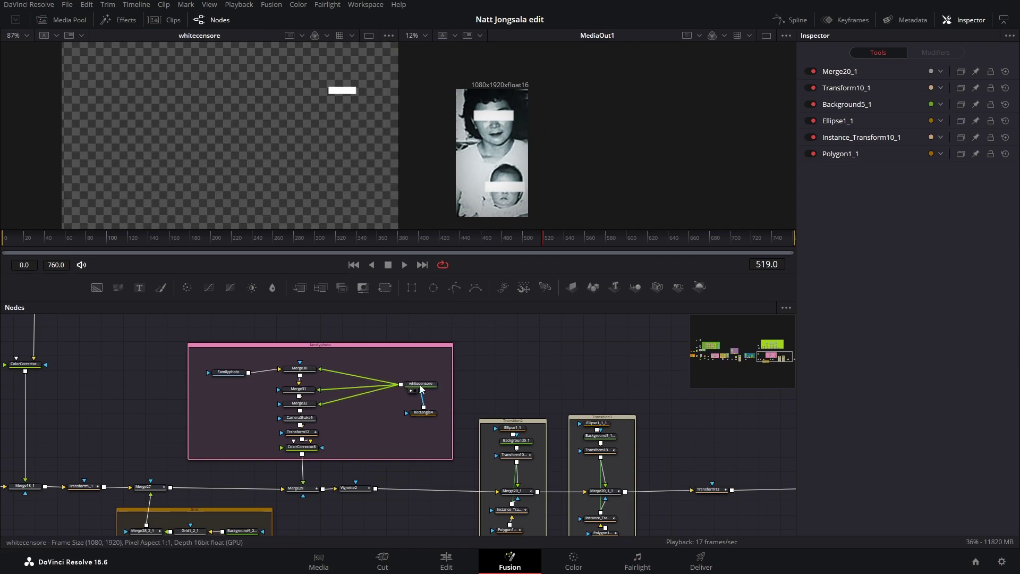
click(423, 412)
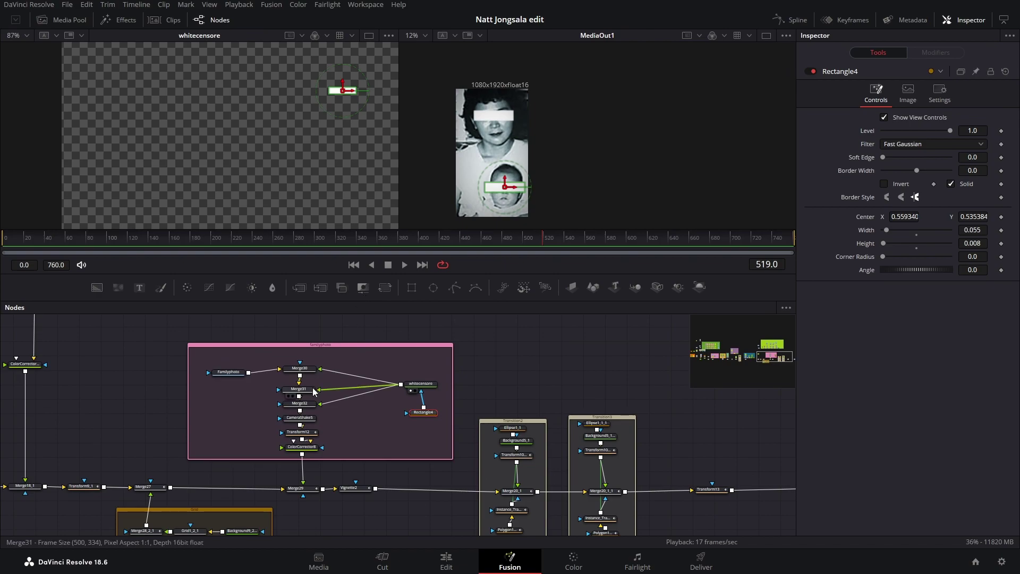
Scrub to frame 550 and compare the center settings of Merge30, Merge31 and Merge32, which position the censor bars
click(300, 404)
scroll(488, 156, up, 2)
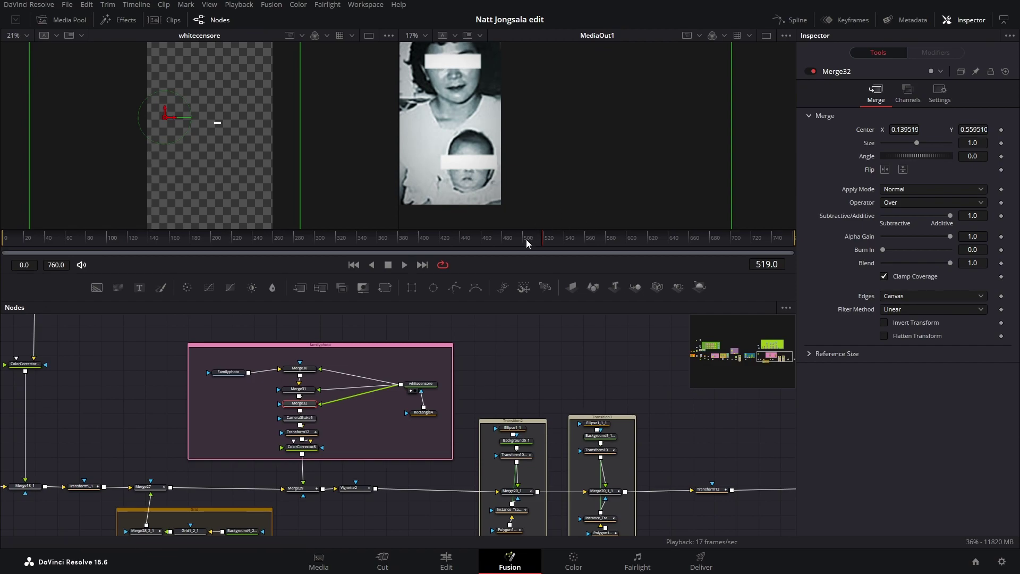
drag(543, 242, 575, 240)
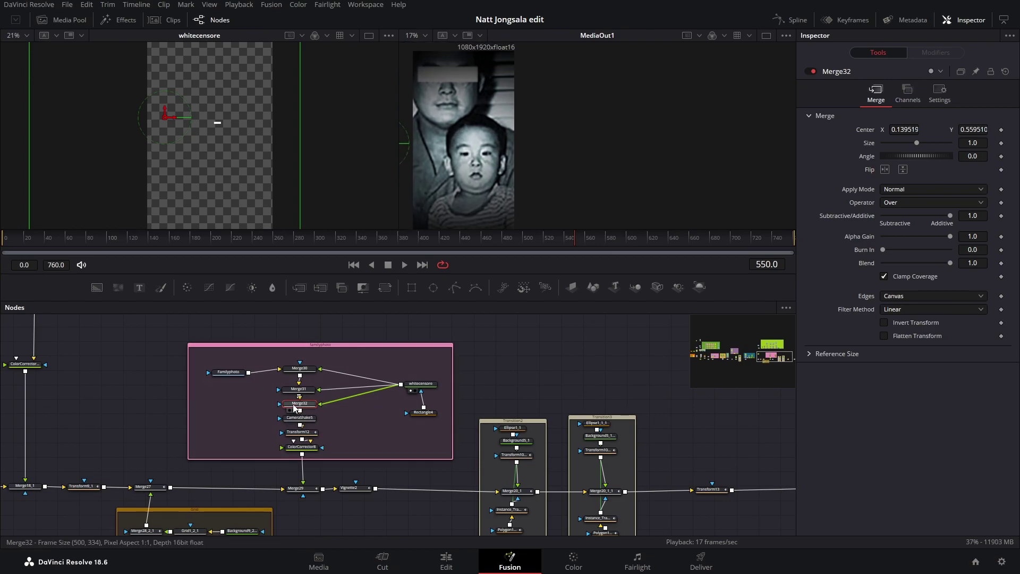
click(300, 368)
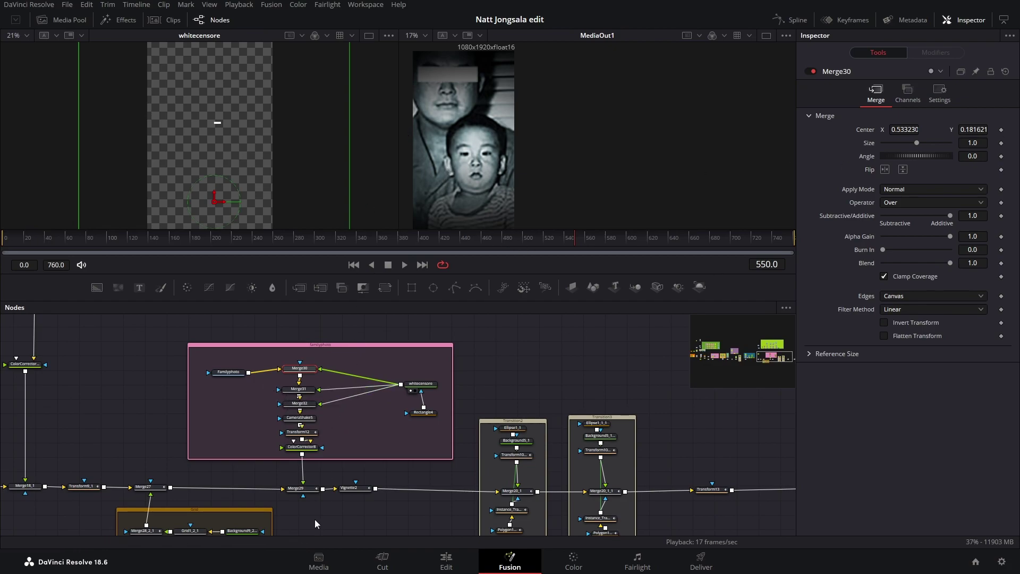
click(299, 389)
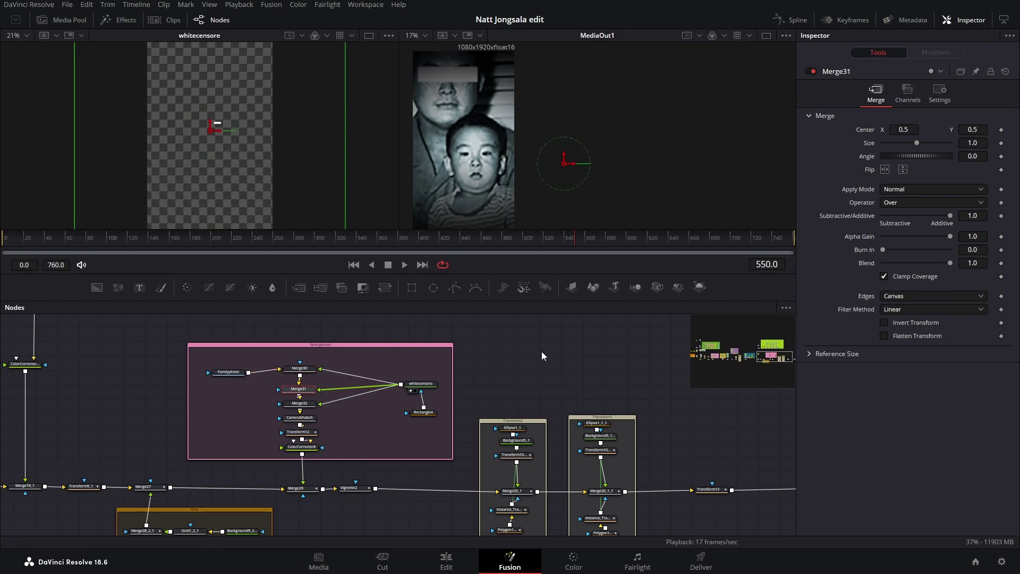
click(301, 405)
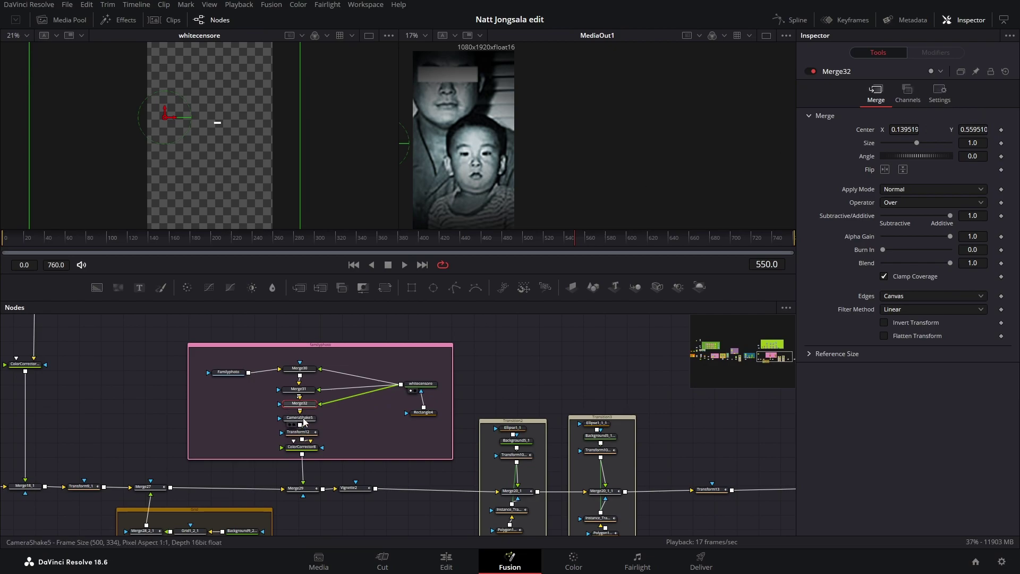
Preview CameraShake5 with its settings and match the bars in the photo to Merge30 and Merge32
click(301, 419)
drag(304, 423, 215, 169)
key(ctrl+f)
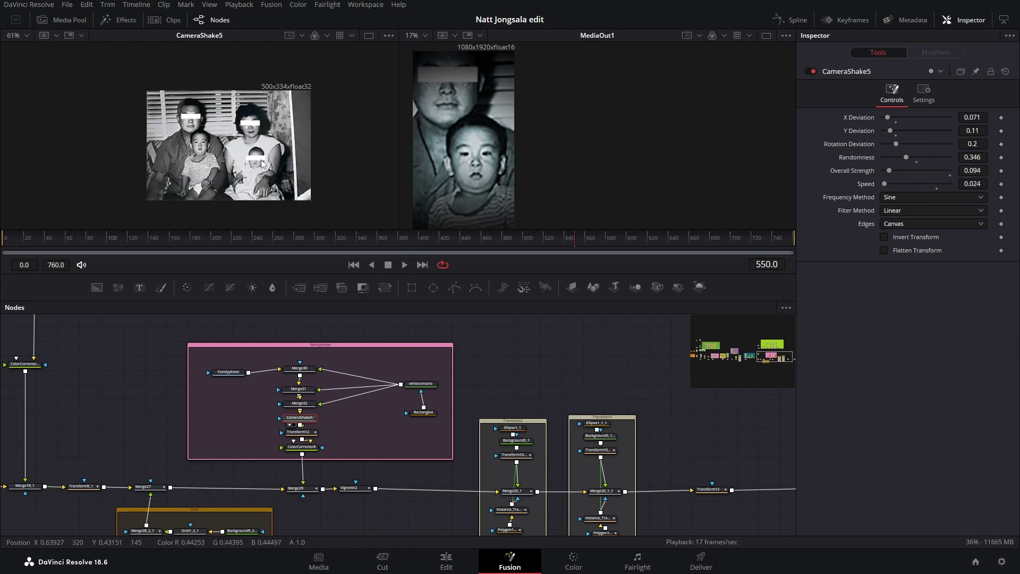
click(299, 368)
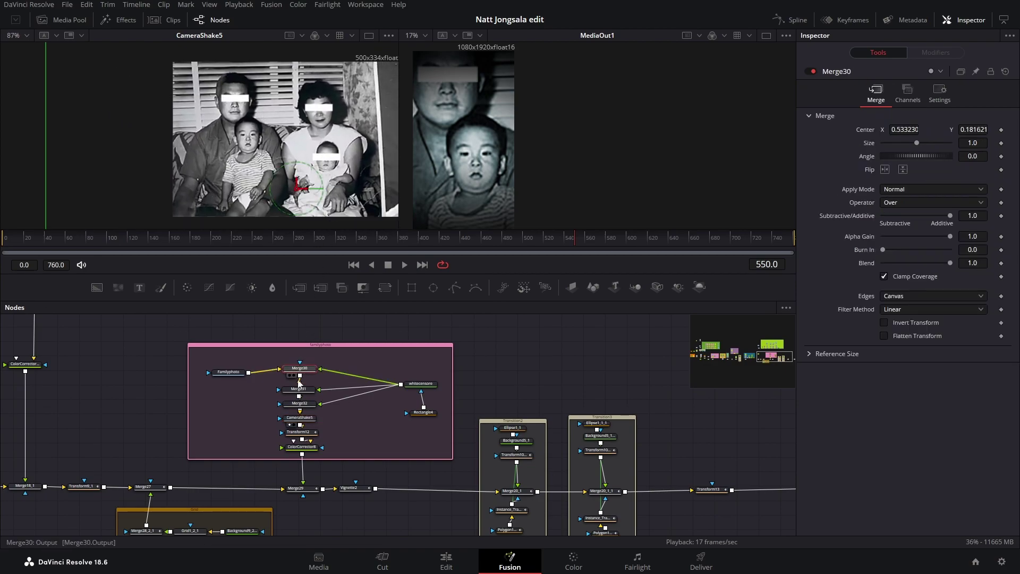
click(333, 156)
click(299, 403)
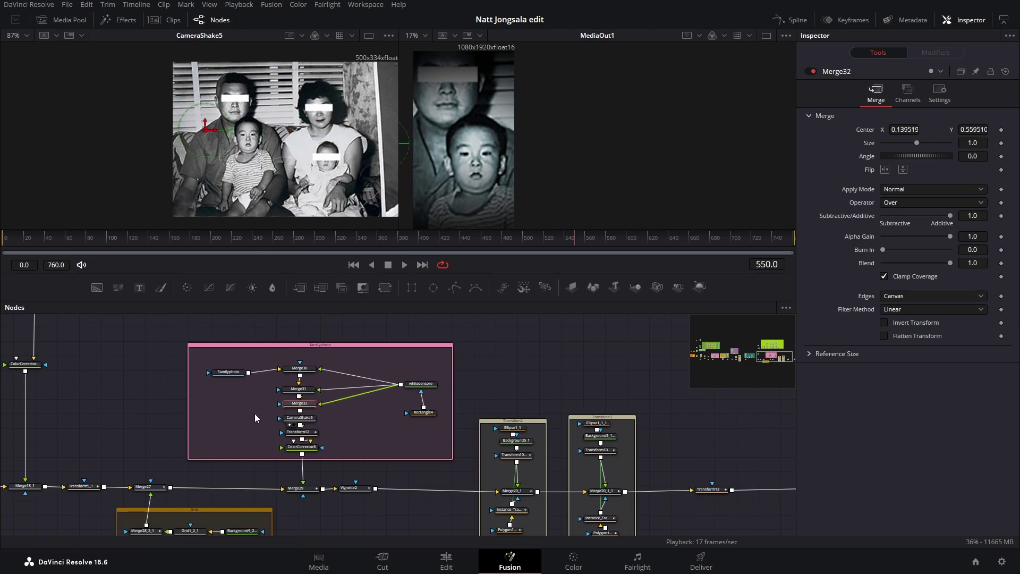
Preview Transform12 and examine its center and size keyframes at frames 514 and 548
drag(307, 436, 241, 161)
scroll(311, 170, down, 6)
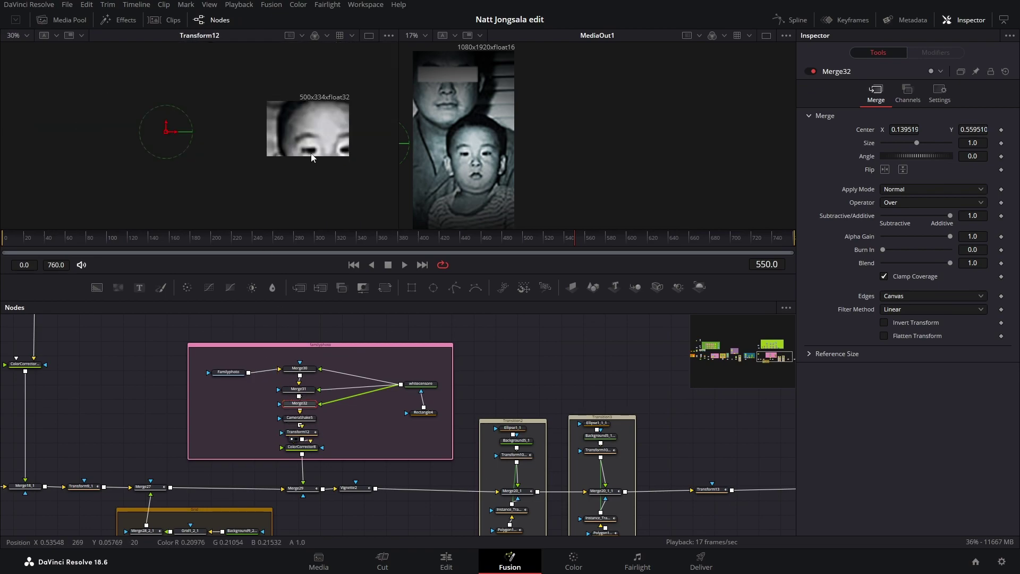
click(301, 432)
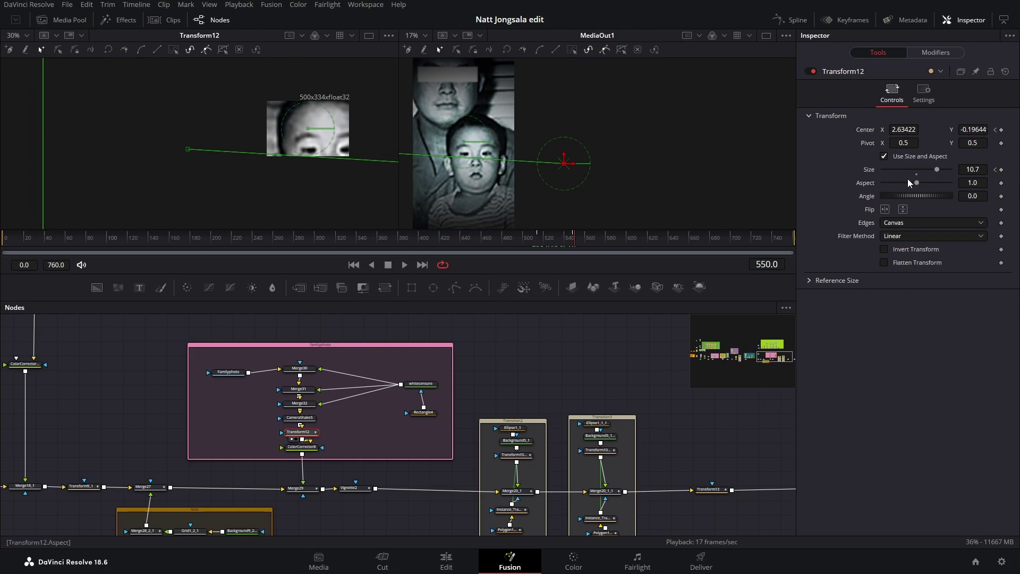
mouse_move(573, 242)
mouse_down()
mouse_move(538, 244)
mouse_move(573, 241)
mouse_up()
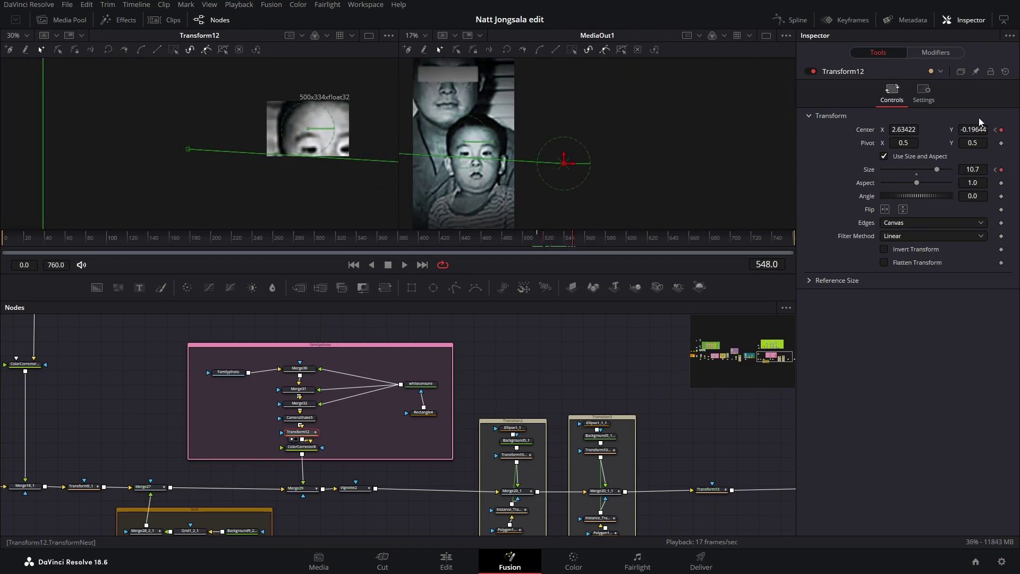
click(996, 130)
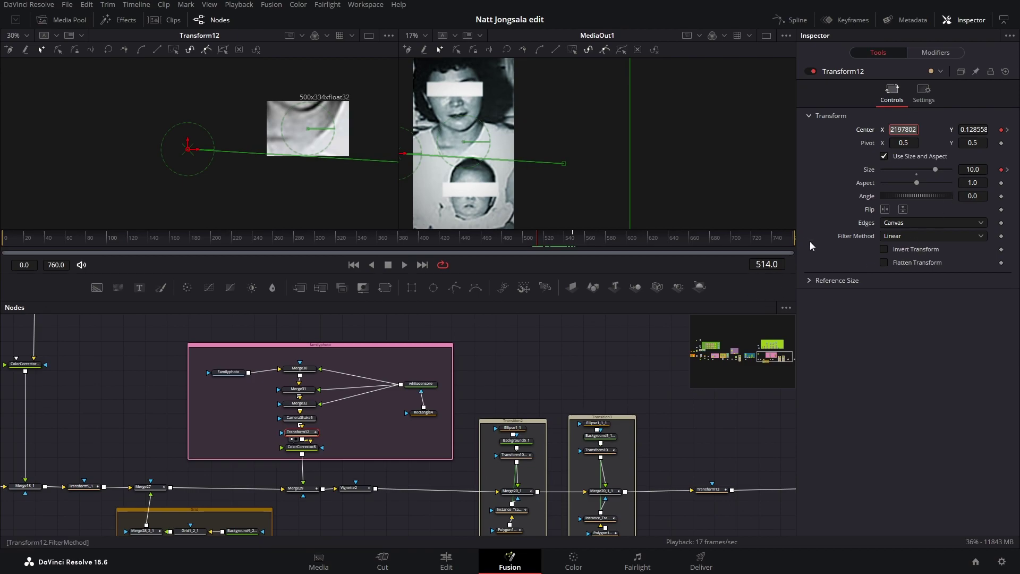
click(1008, 130)
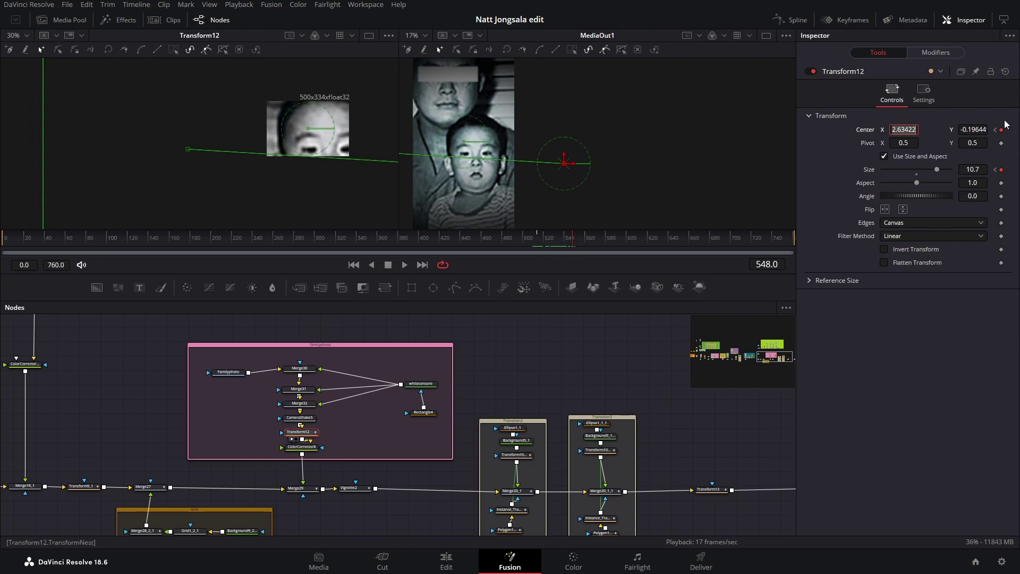
Preview ColorCorrector8 and Merge29, and scrub the composite to frame 568
drag(301, 447, 327, 176)
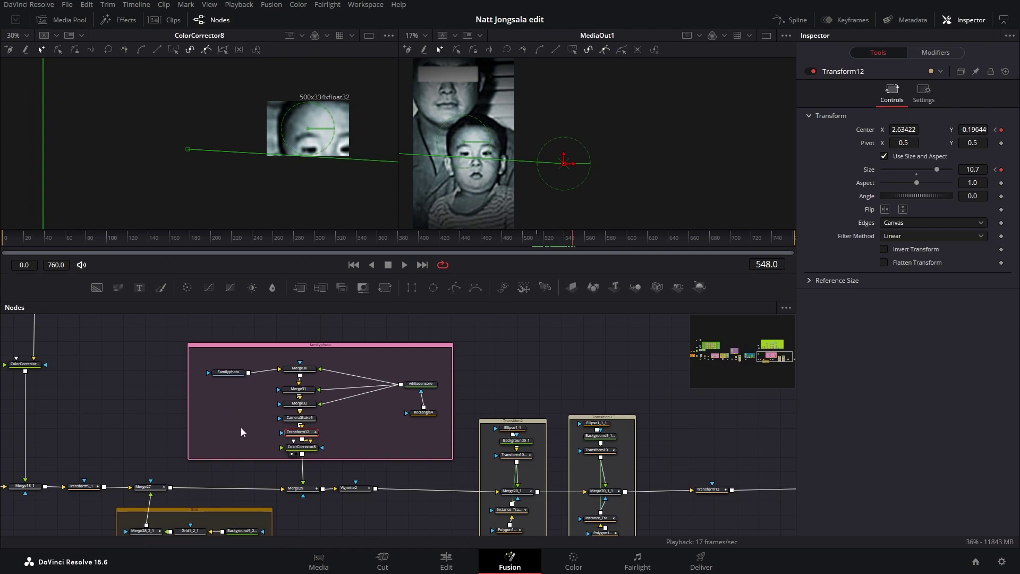
drag(305, 493, 260, 159)
scroll(224, 130, down, 5)
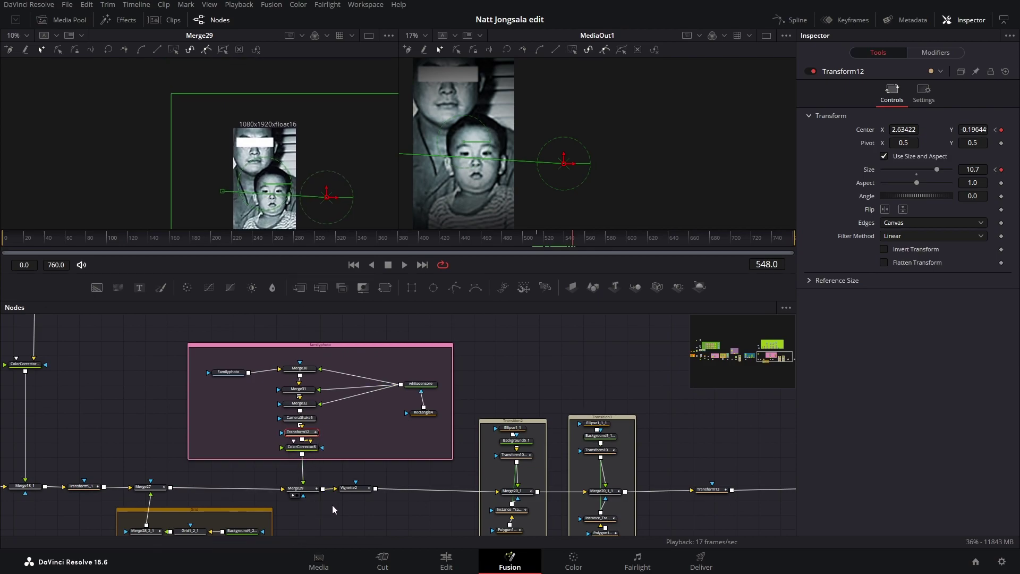
drag(580, 240, 594, 241)
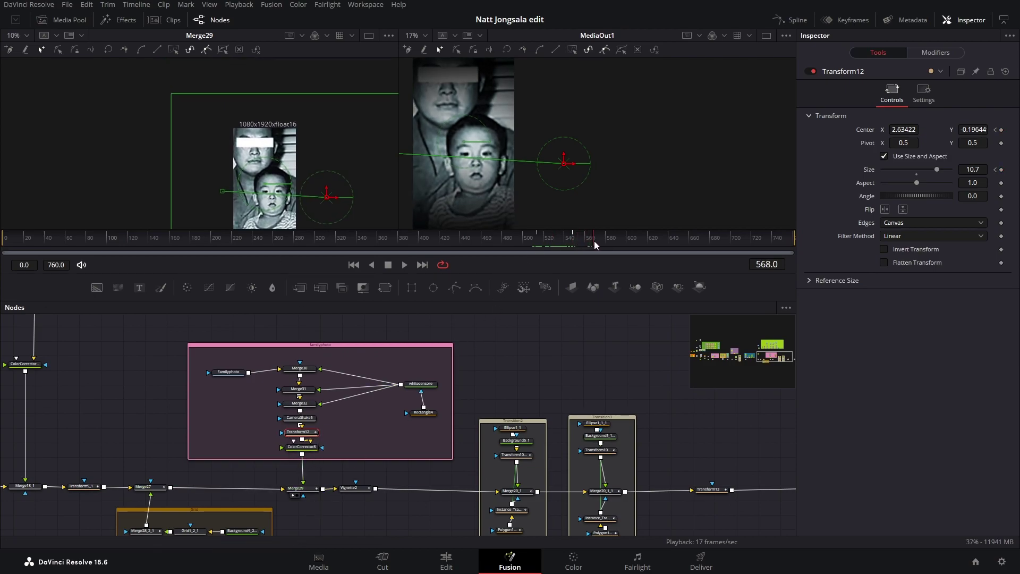
Examine Vignette2's settings and its size keyframes between frames 522 and 552
click(349, 488)
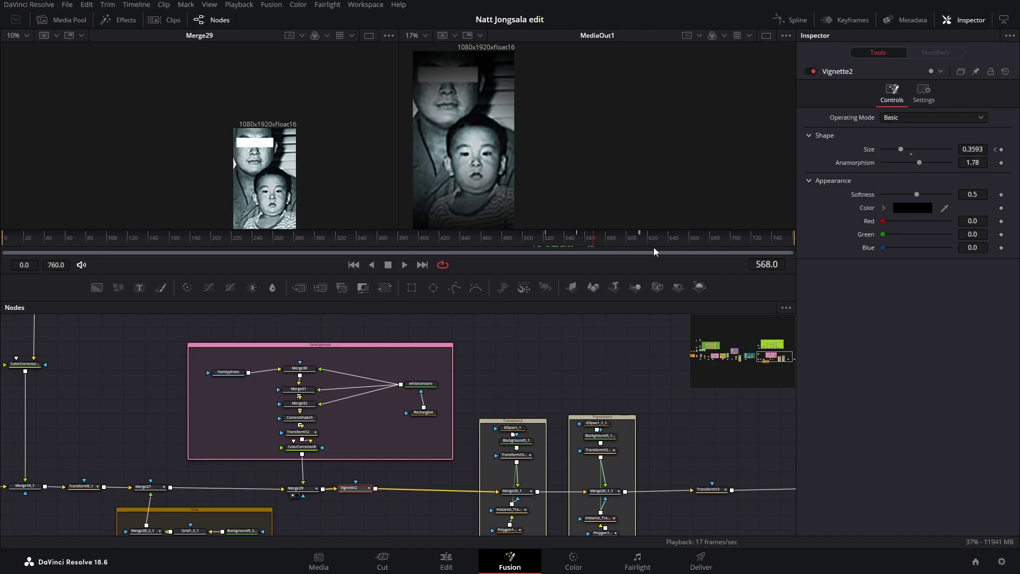
drag(588, 245, 547, 245)
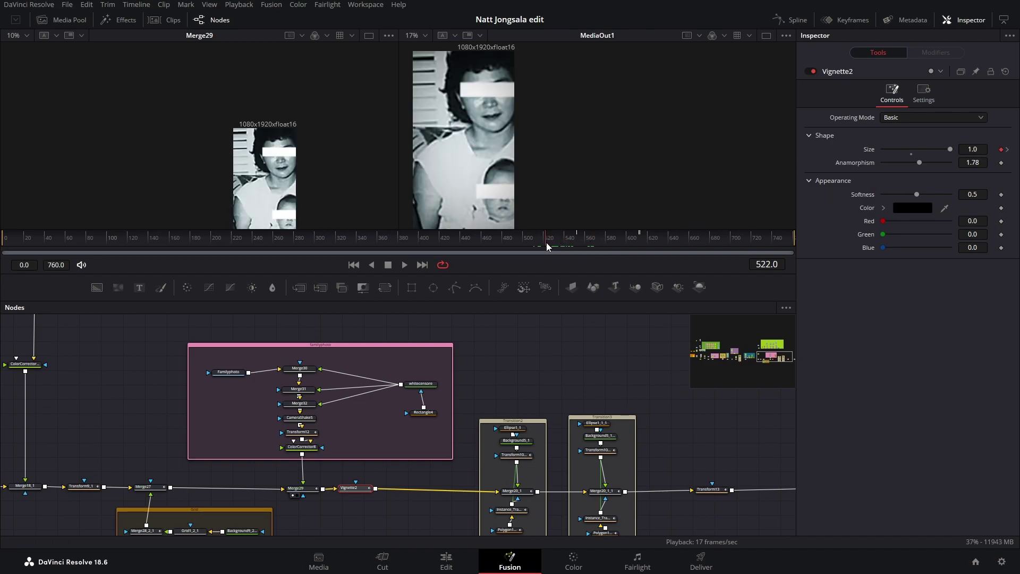
mouse_move(548, 245)
mouse_down()
mouse_move(579, 245)
mouse_move(549, 248)
mouse_up()
key(Left)
click(1007, 150)
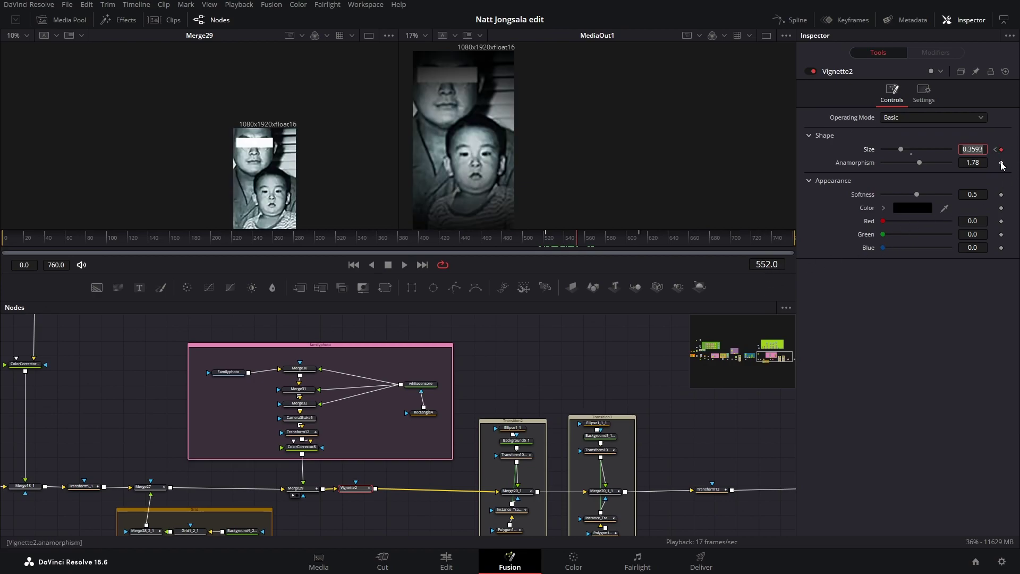
Scrub through the second transition, show the keyframes of the Merge20_1_1 group and place the playhead at frame 587
drag(601, 239, 641, 245)
drag(465, 341, 532, 508)
drag(389, 358, 423, 491)
drag(456, 342, 508, 487)
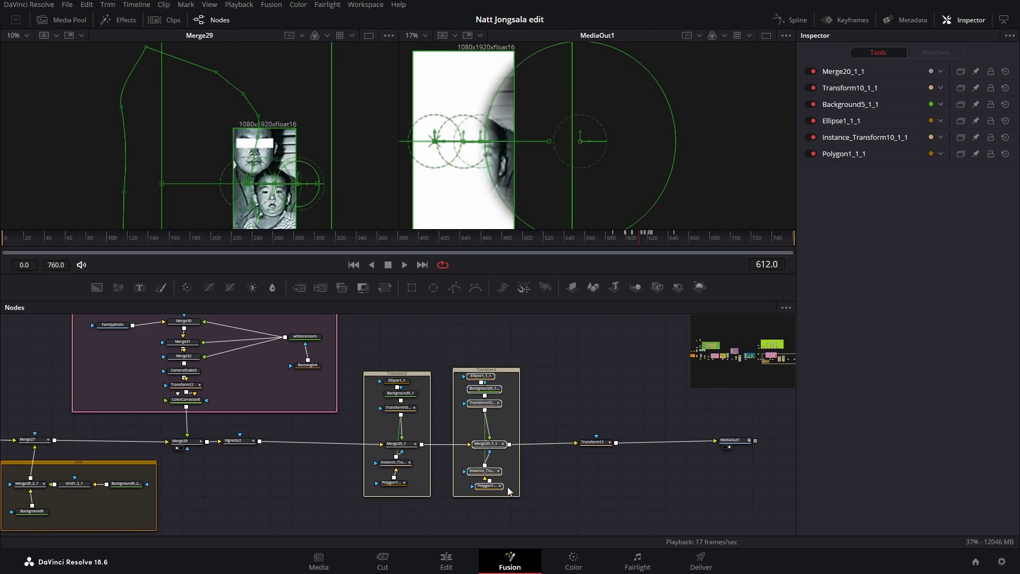
click(844, 20)
click(618, 247)
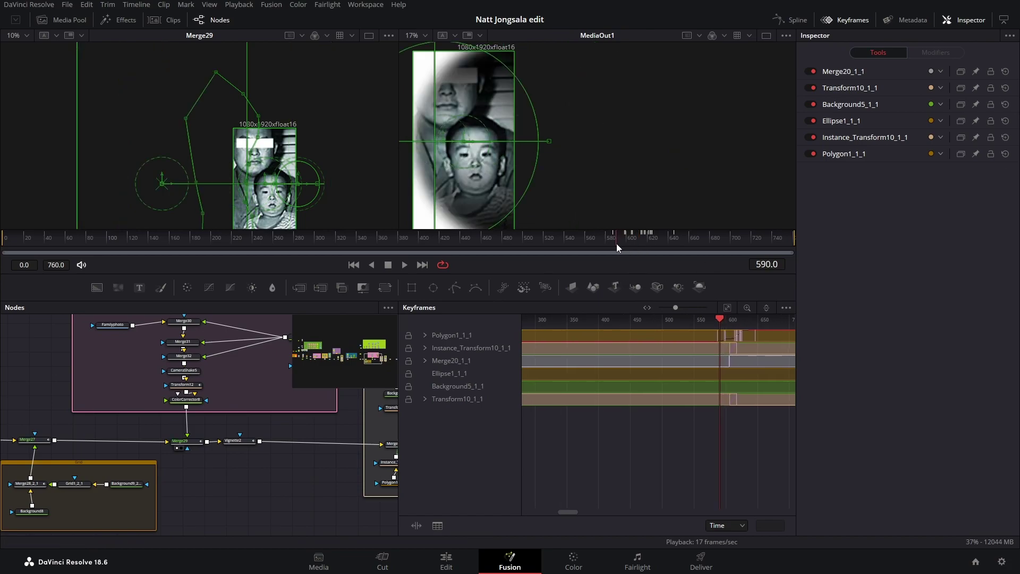
click(617, 246)
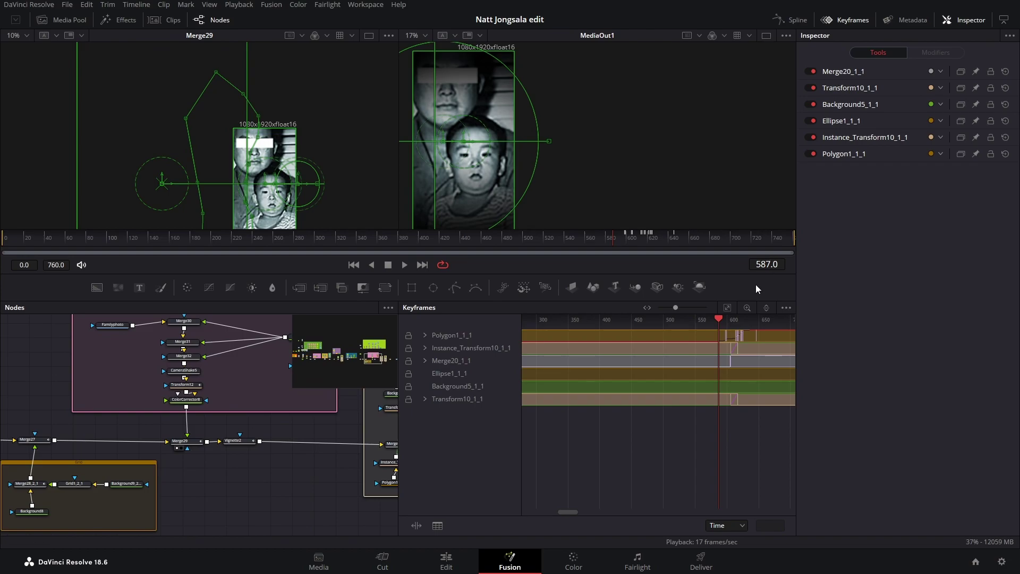
Expand the keyframe tracks of the Merge20_1_1 transition group, select all their keyframes and shift them slightly later in time
click(425, 336)
click(426, 361)
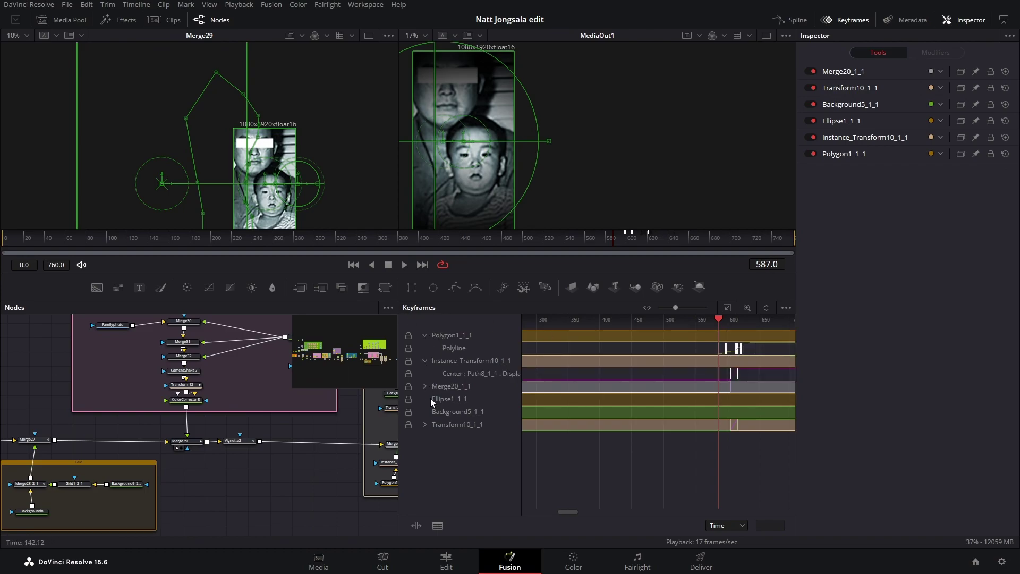
click(425, 387)
click(425, 438)
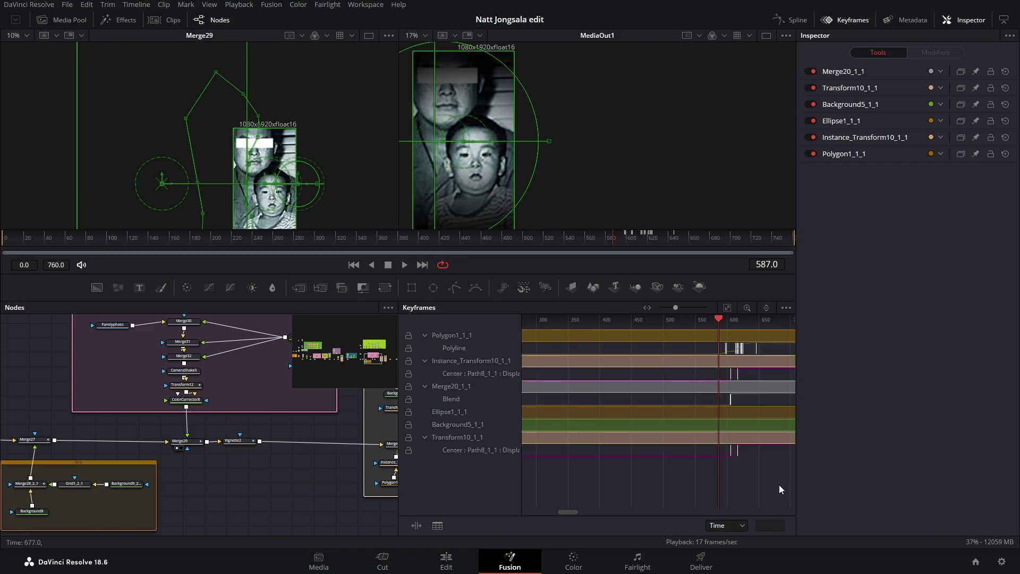
drag(755, 478, 723, 341)
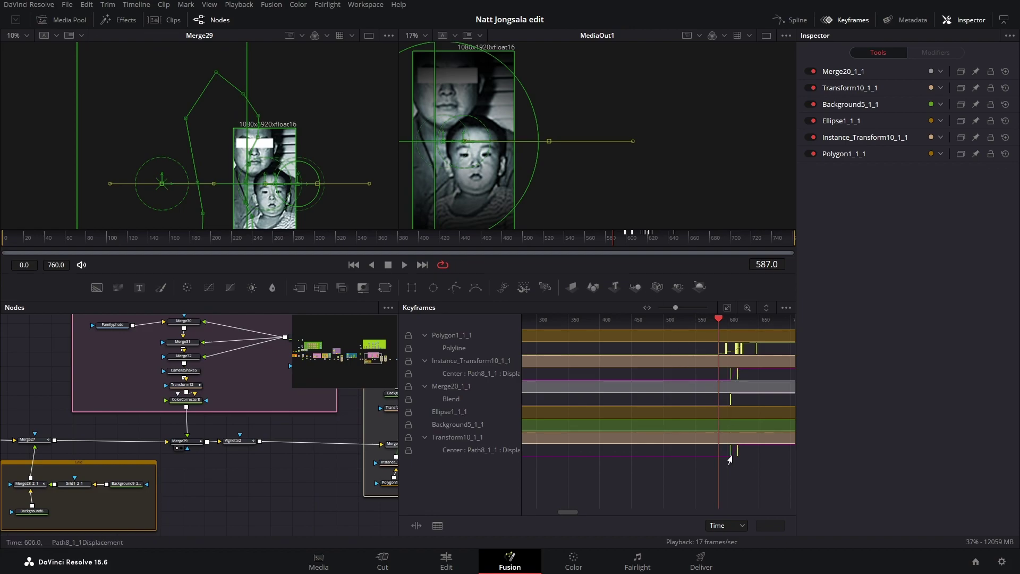
mouse_move(730, 456)
mouse_down()
mouse_move(704, 458)
mouse_move(734, 461)
mouse_up()
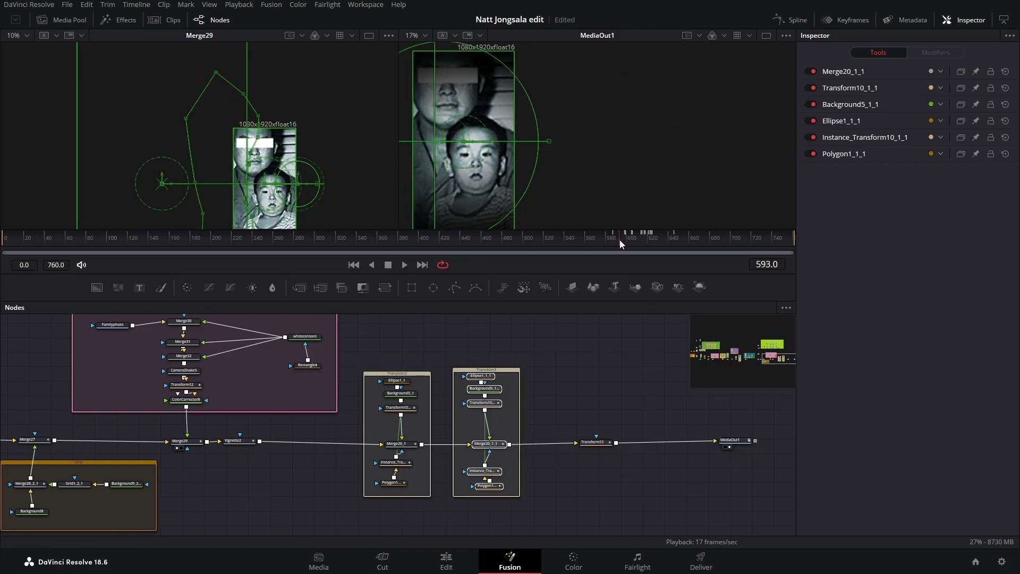
Scrub past the shifted second transition to frame 624, and examine Transform13's size animation between frames 618 and 758
mouse_move(655, 245)
mouse_down()
mouse_move(636, 249)
mouse_move(652, 247)
mouse_up()
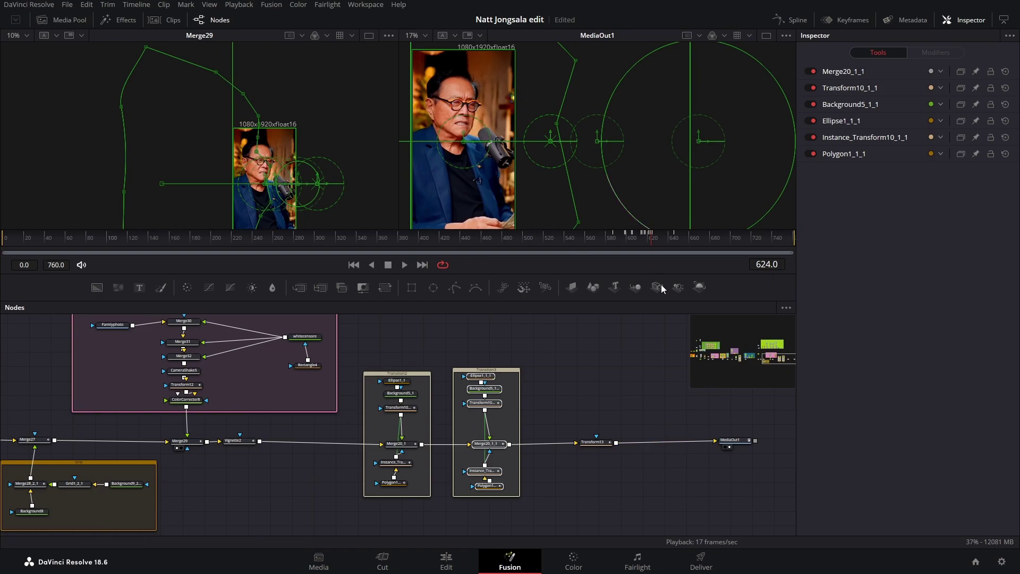
click(646, 354)
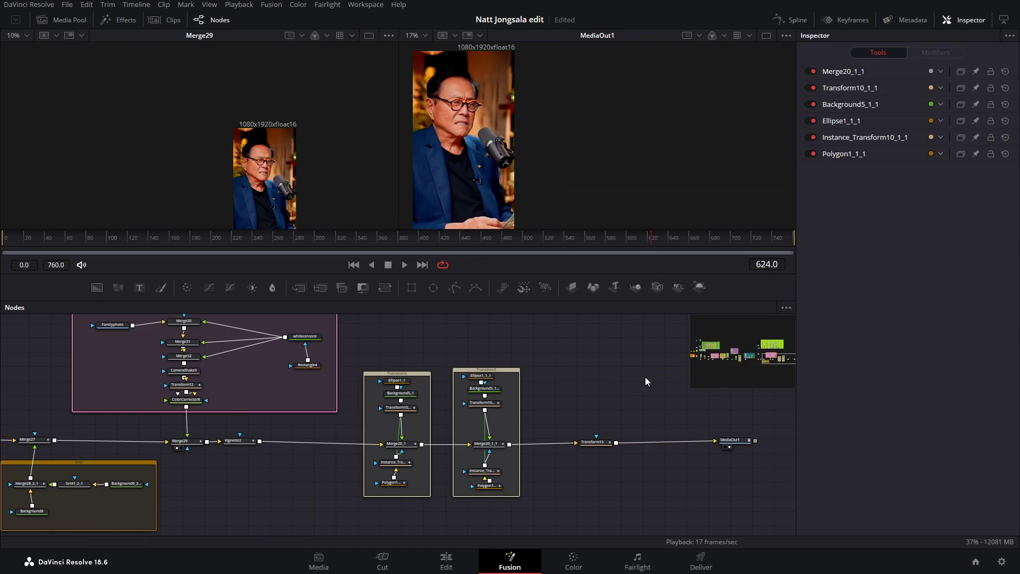
click(596, 442)
click(653, 242)
drag(653, 242, 646, 237)
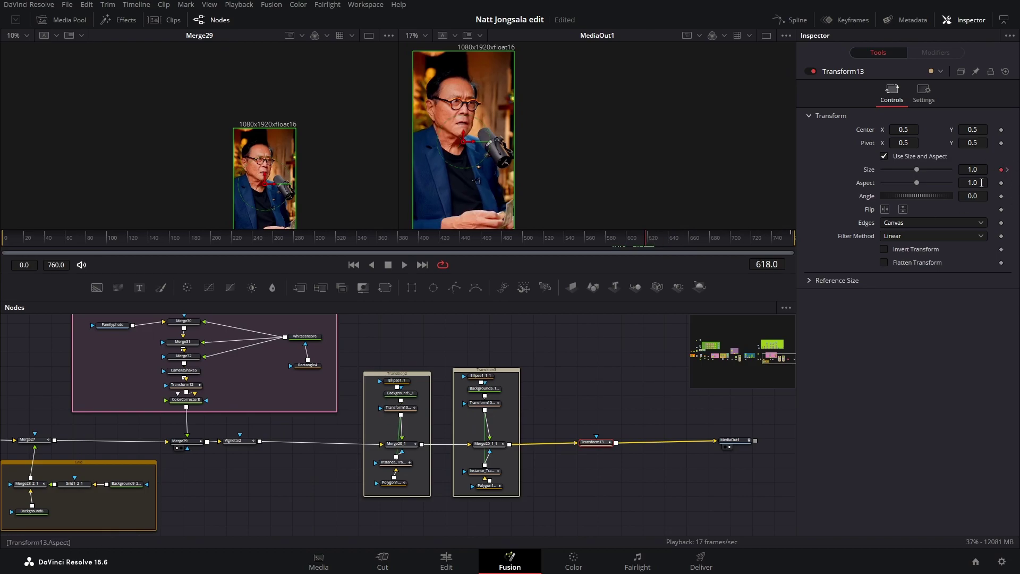
drag(644, 240, 791, 247)
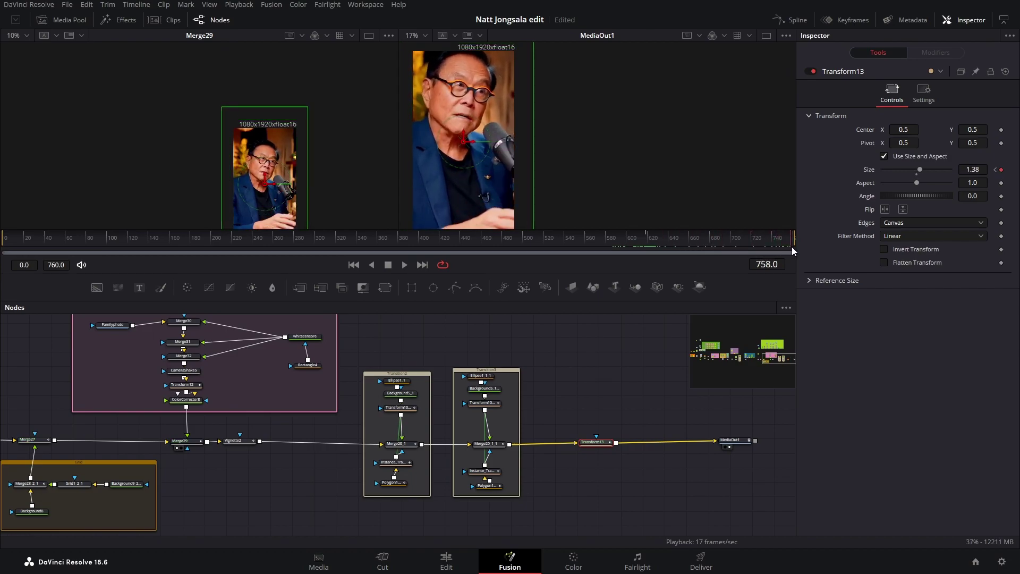
Return to the Edit page and play the timeline from its beginning to review the finished edit
key(shift+4)
drag(660, 544, 413, 521)
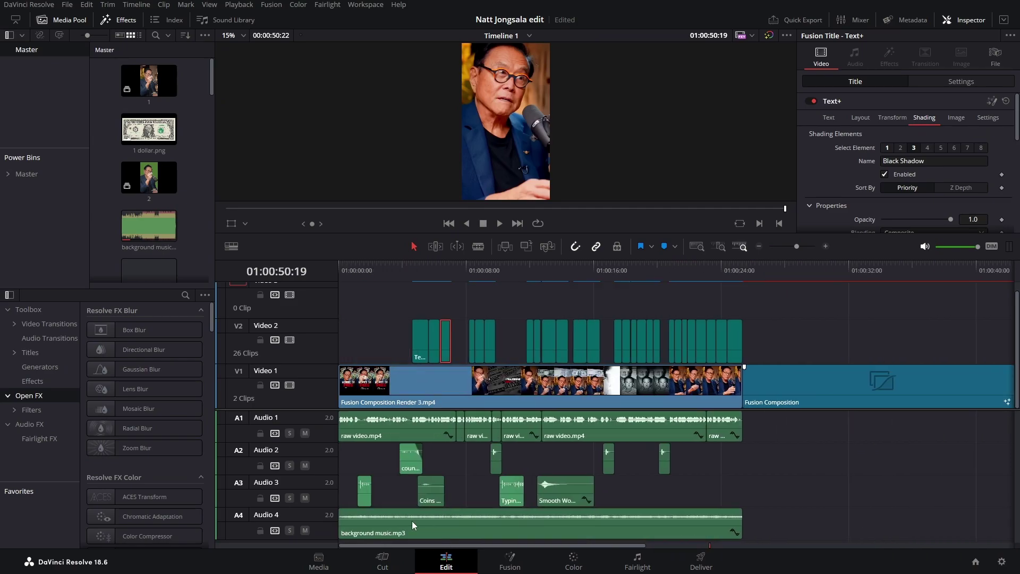
click(342, 279)
click(500, 224)
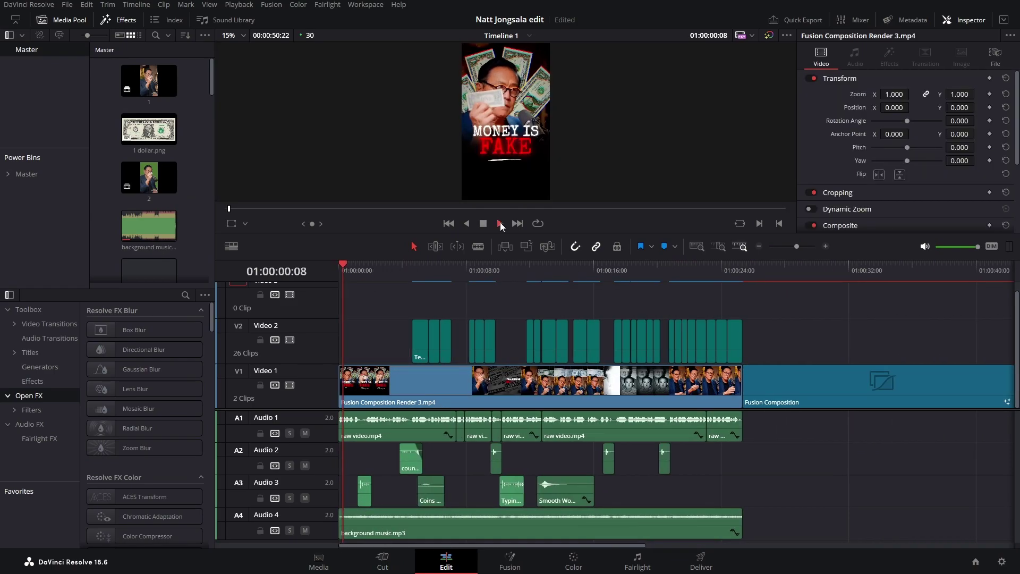